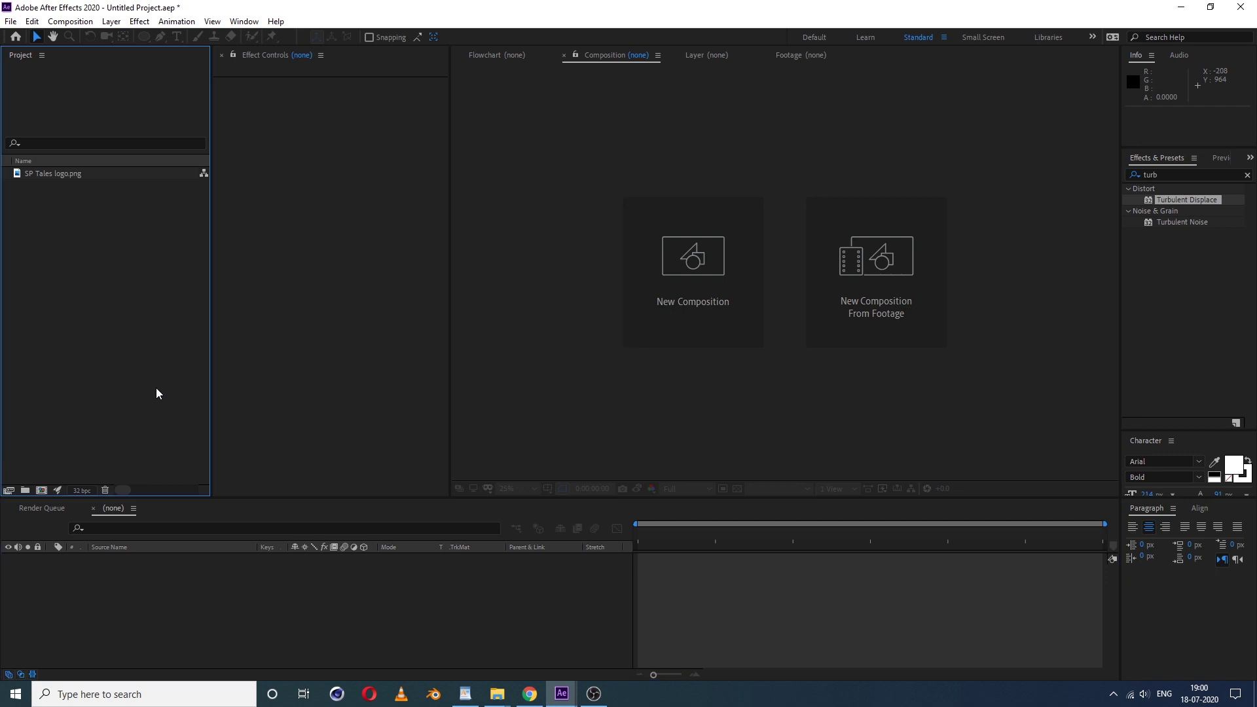
- Preview SP Tales logo.png in the Footage viewer, toggling the transparency grid off and on
left_click(60, 176)
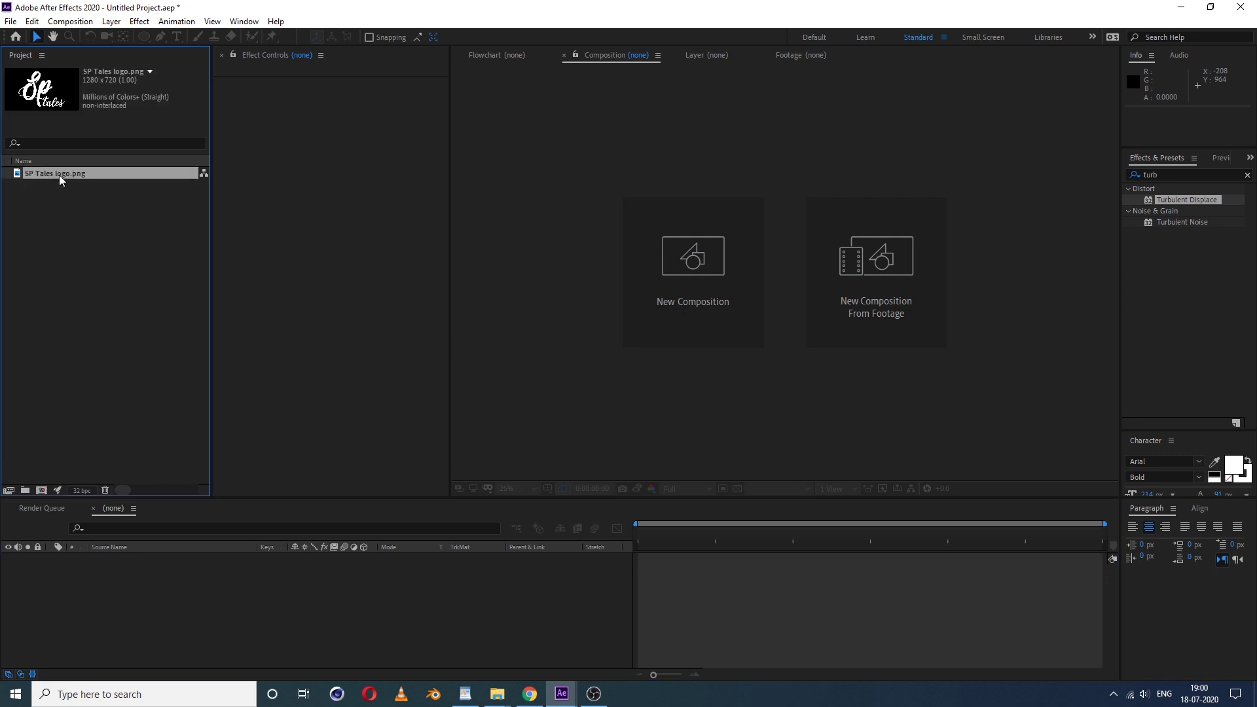
double_click(58, 175)
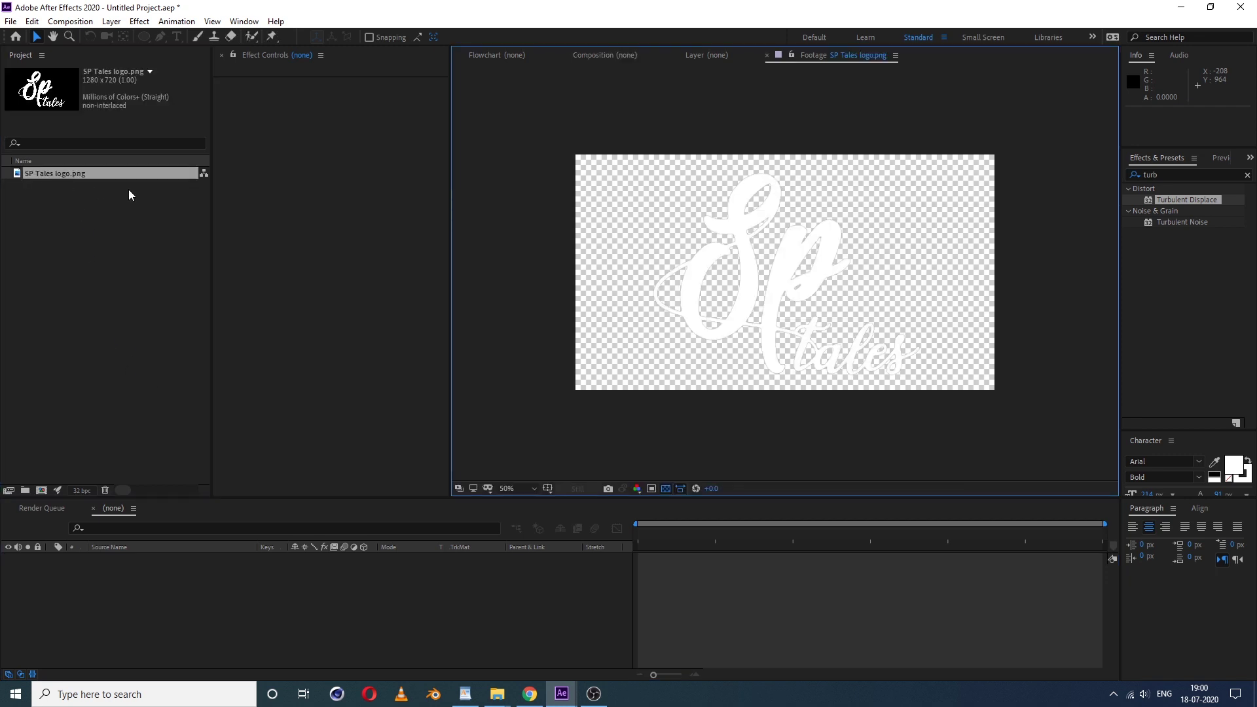
left_click(665, 489)
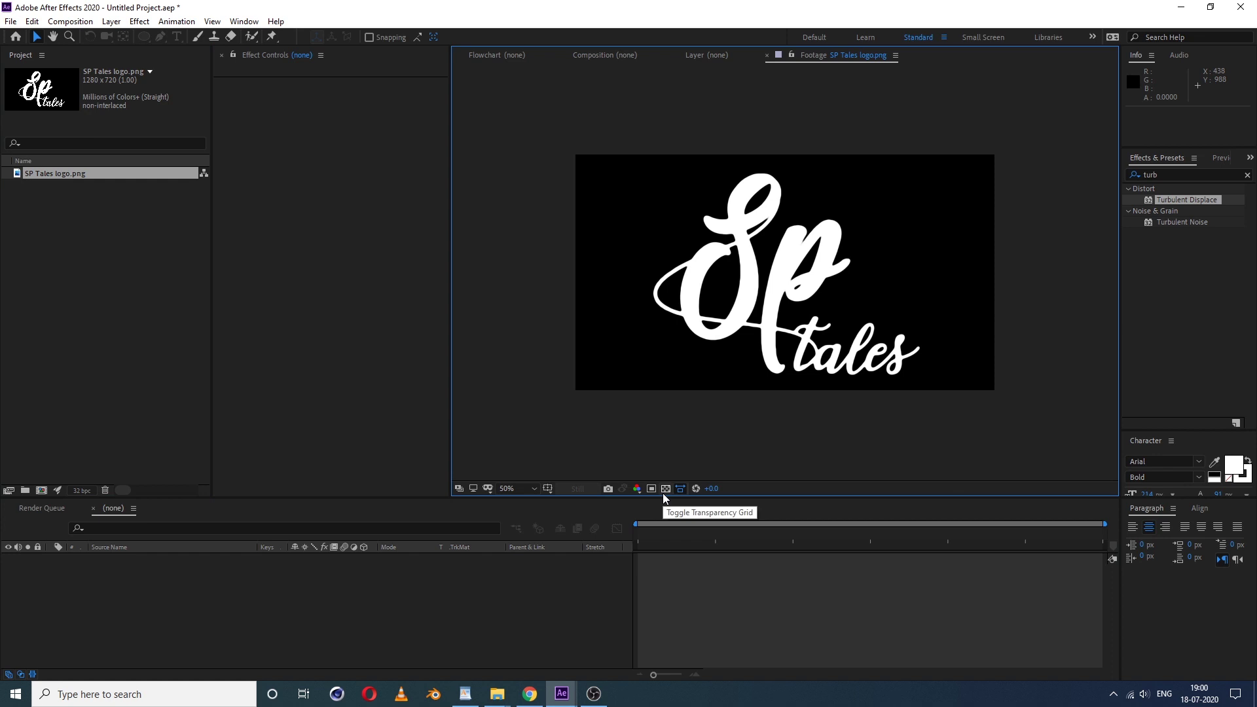
left_click(664, 491)
left_click(664, 491)
left_click(664, 491)
left_click(61, 273)
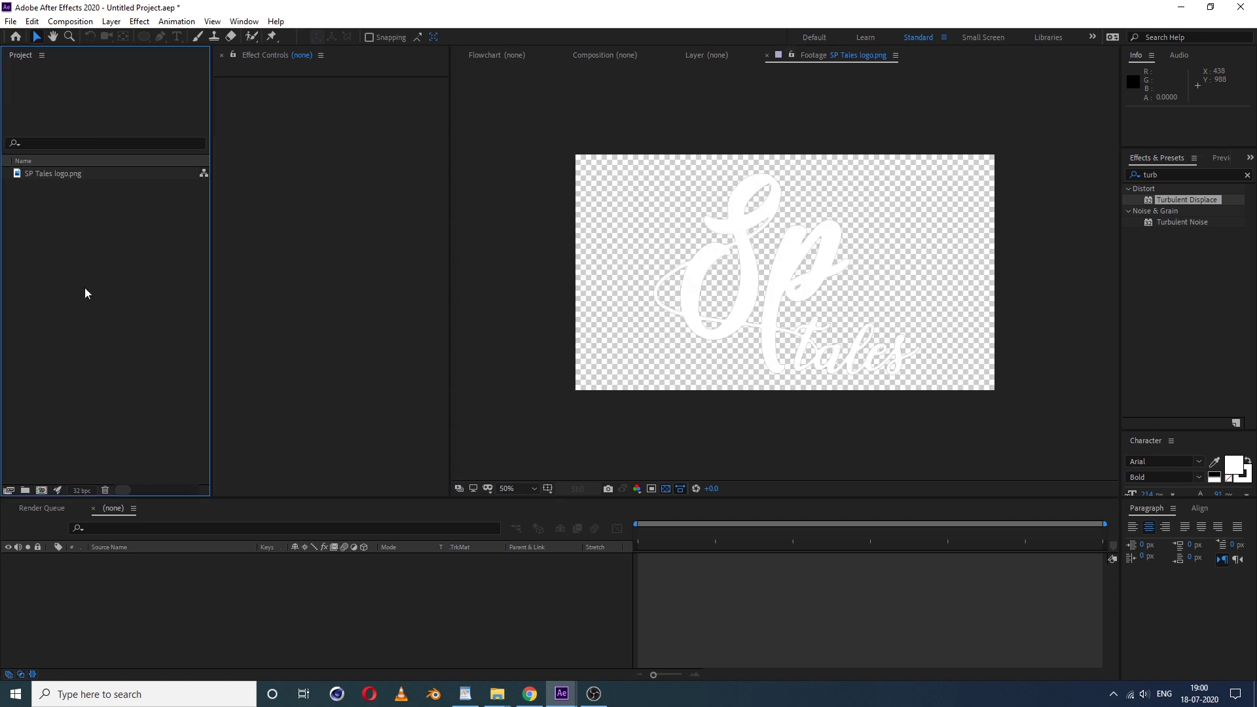
- Create a 1280×720, 30 fps, 10-second composition named LOGO
right_click(57, 232)
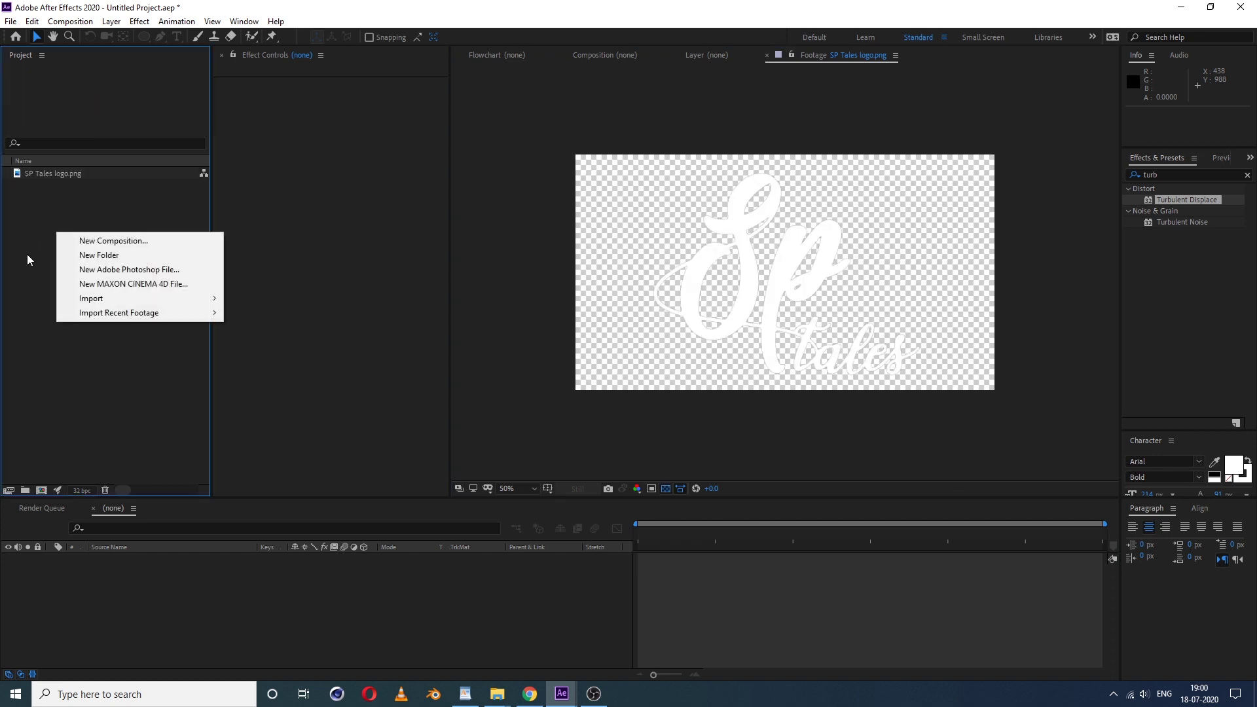
left_click(104, 241)
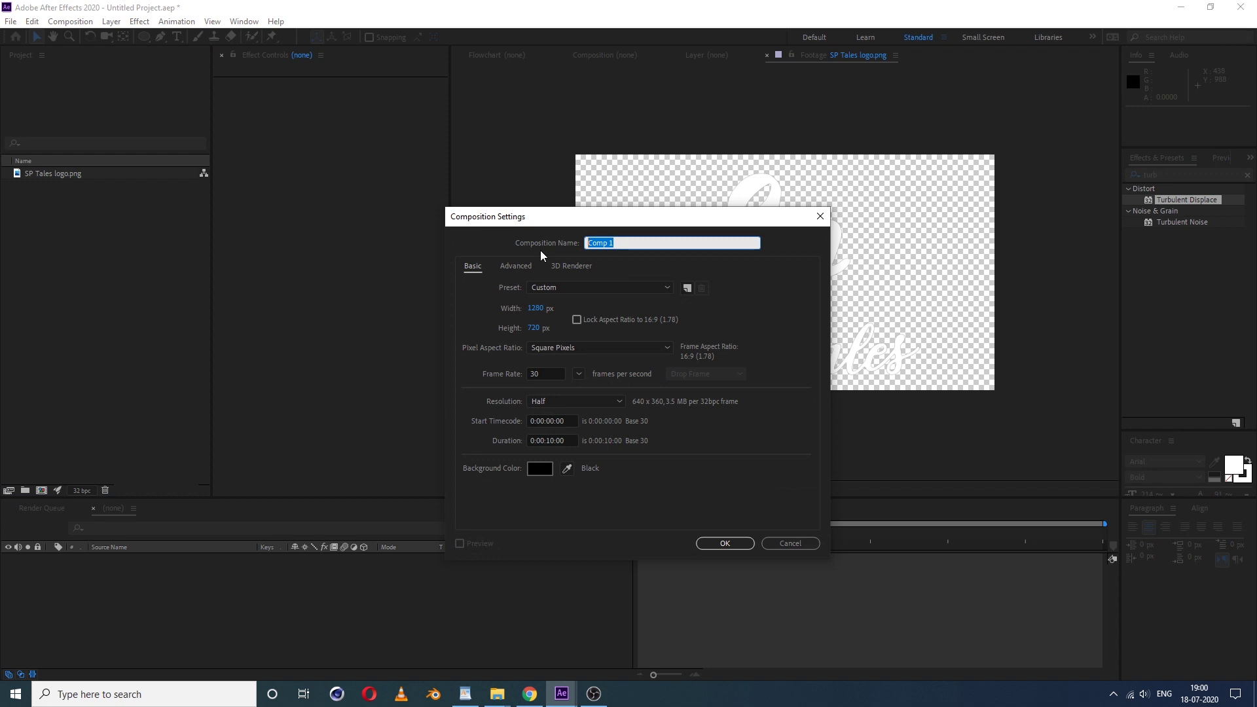
type("LOGO")
key("Return")
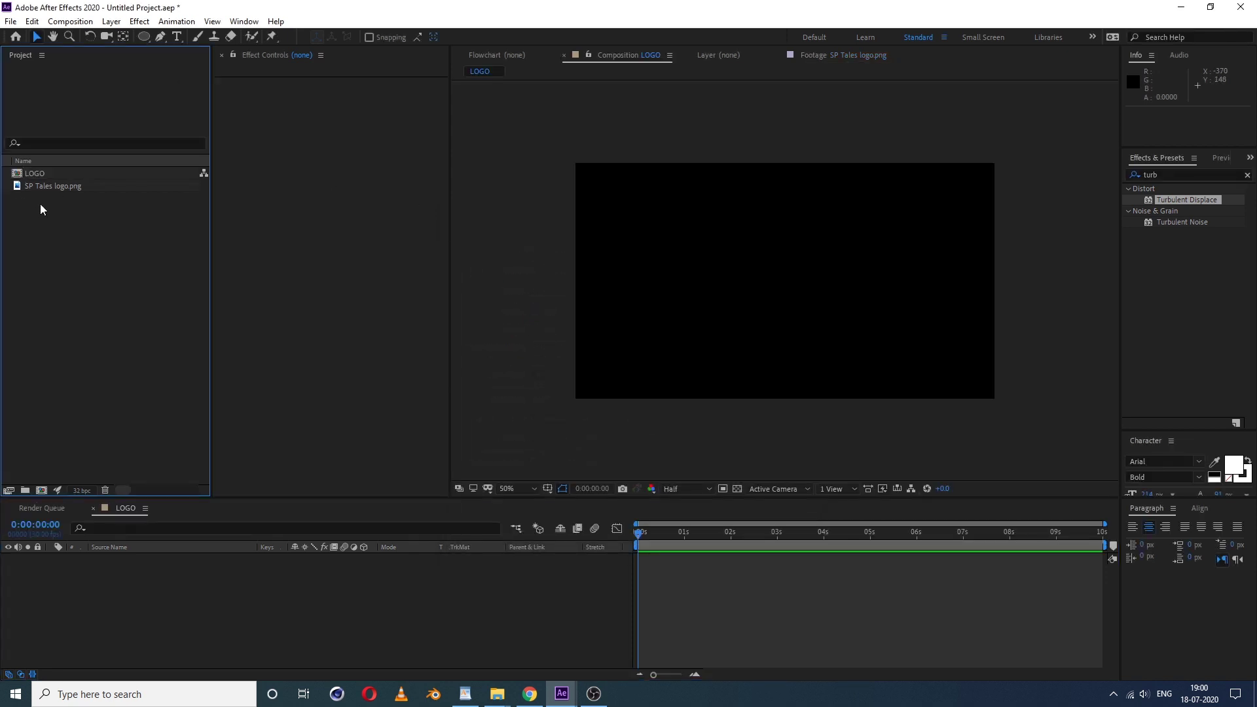
- Add SP Tales logo.png as a layer in LOGO and scale it to 69%
left_click(59, 187)
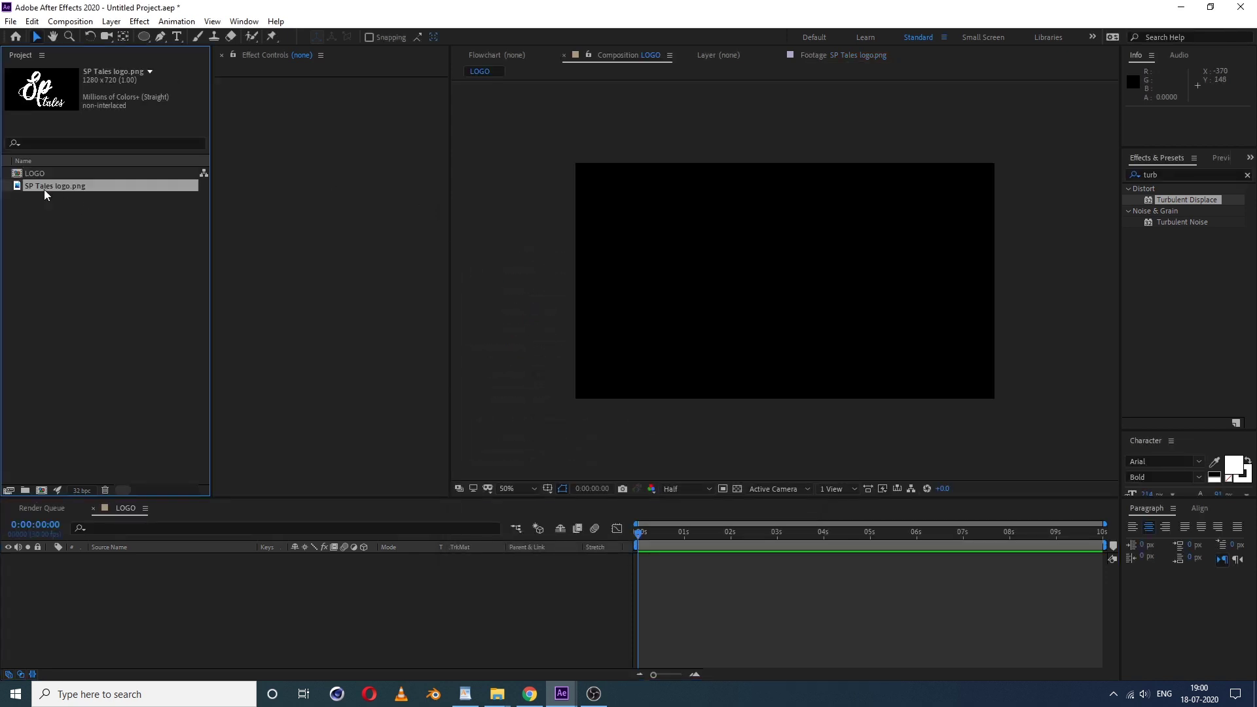
left_click_drag(44, 189, 174, 624)
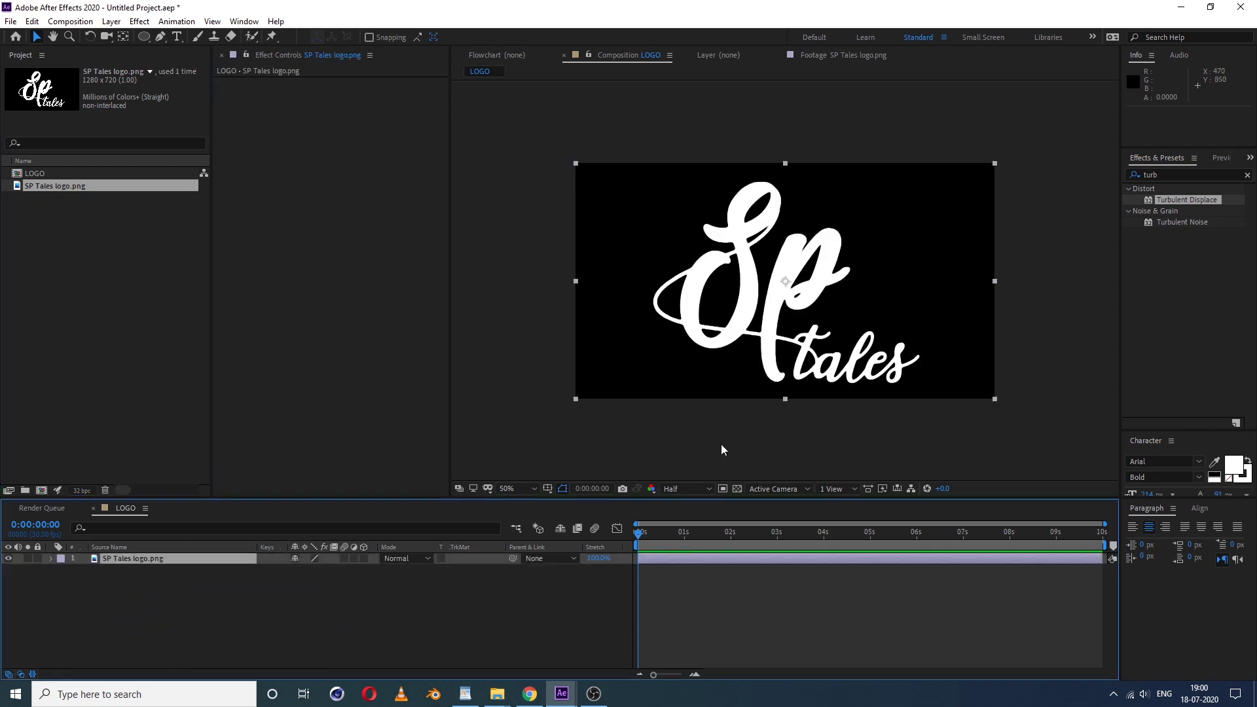
key("s")
left_click_drag(331, 570, 320, 571)
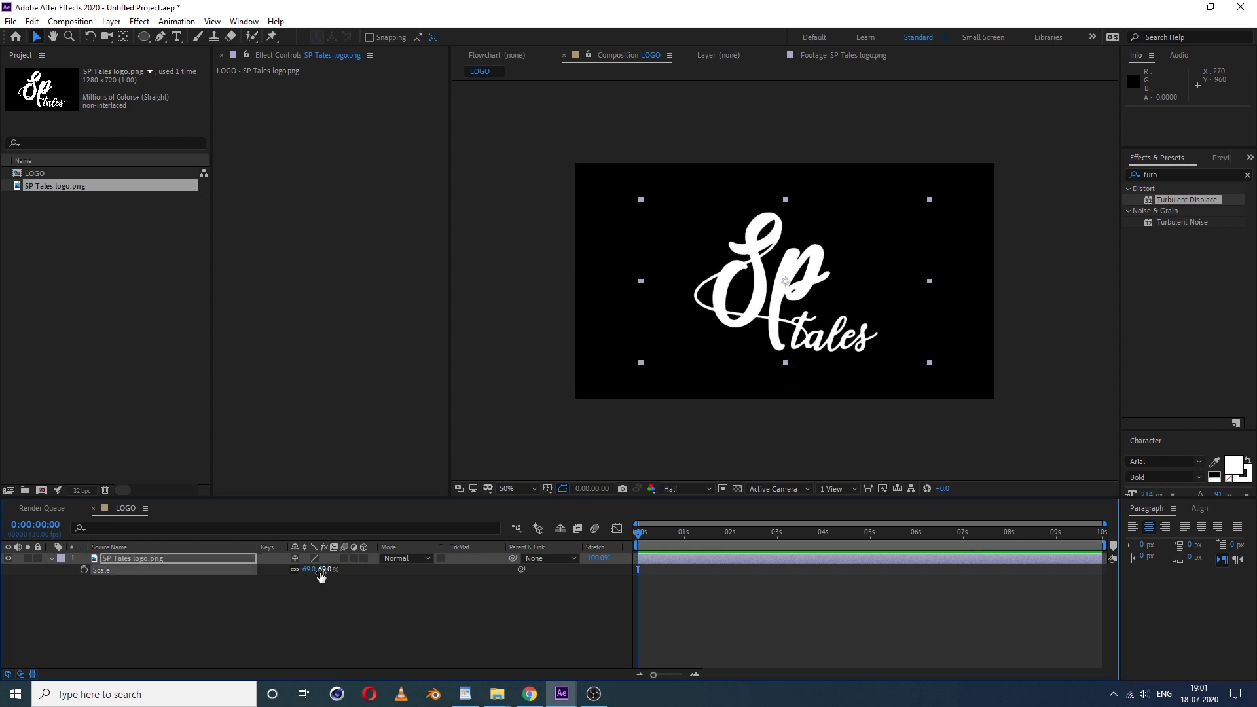
left_click(331, 613)
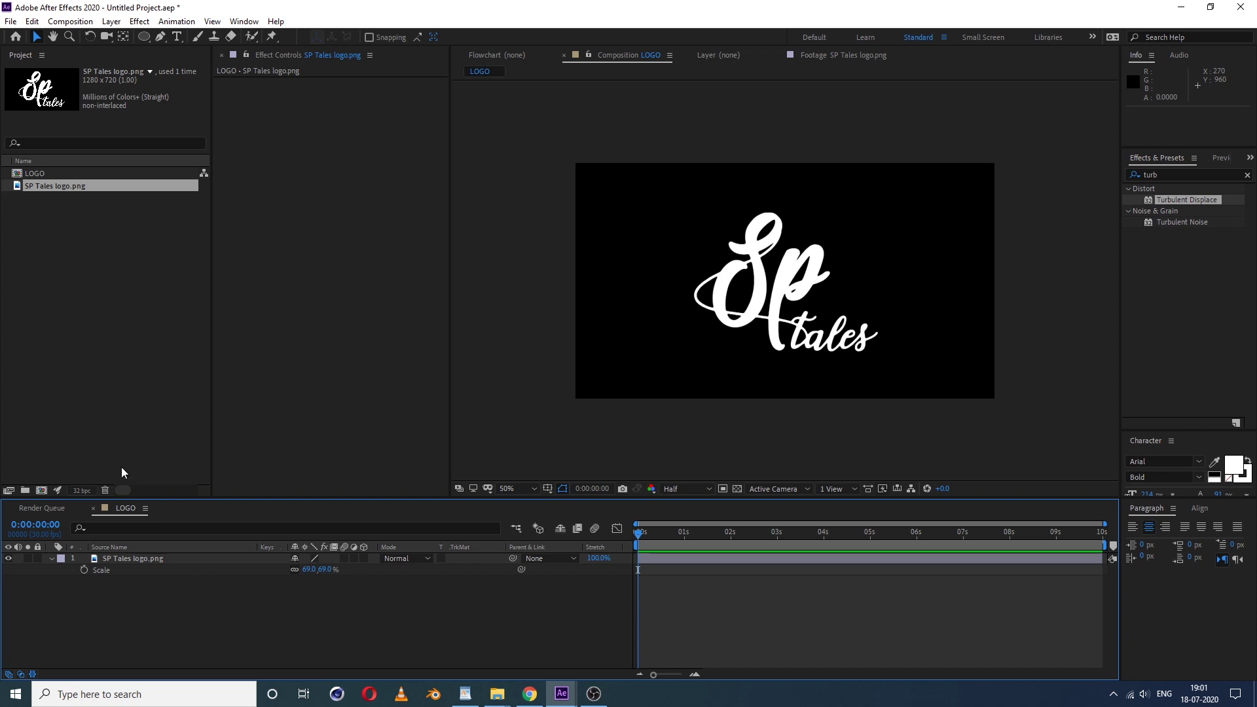
- Create a second 1280×720, 30 fps composition named Shape Layer
right_click(98, 290)
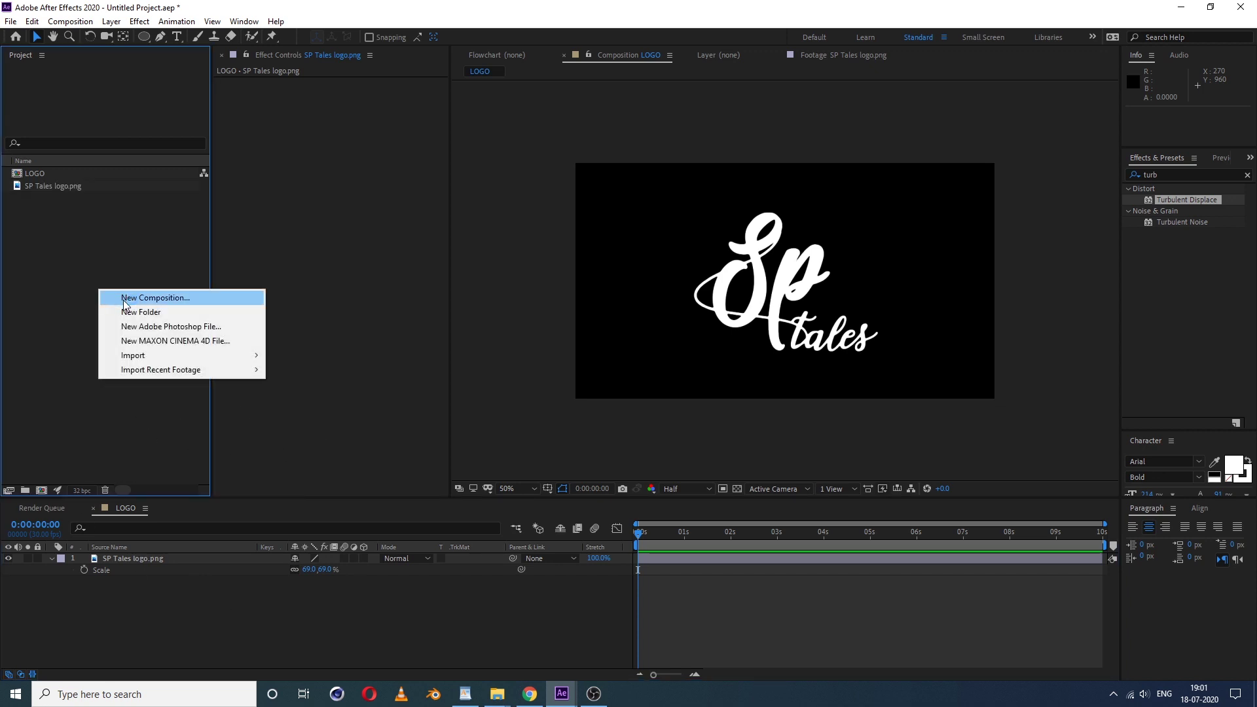
left_click(127, 303)
left_click(634, 243)
left_click_drag(634, 244, 554, 245)
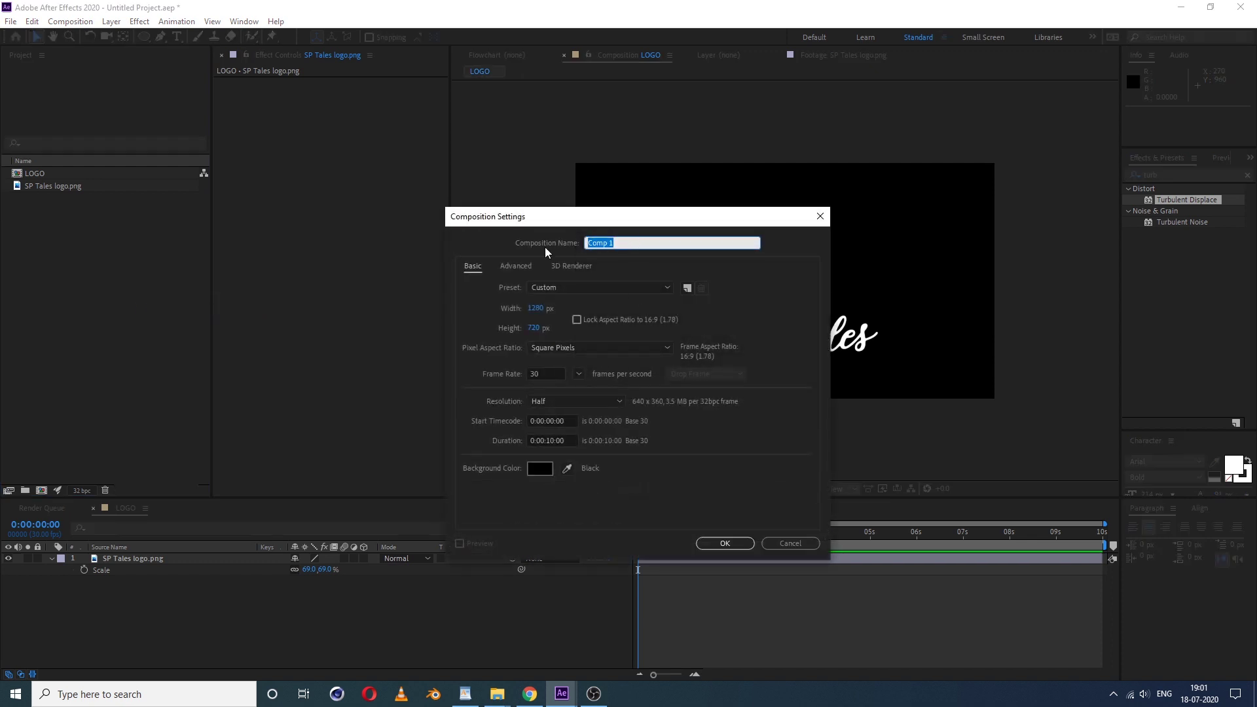
type("Shape Layer")
key("Return")
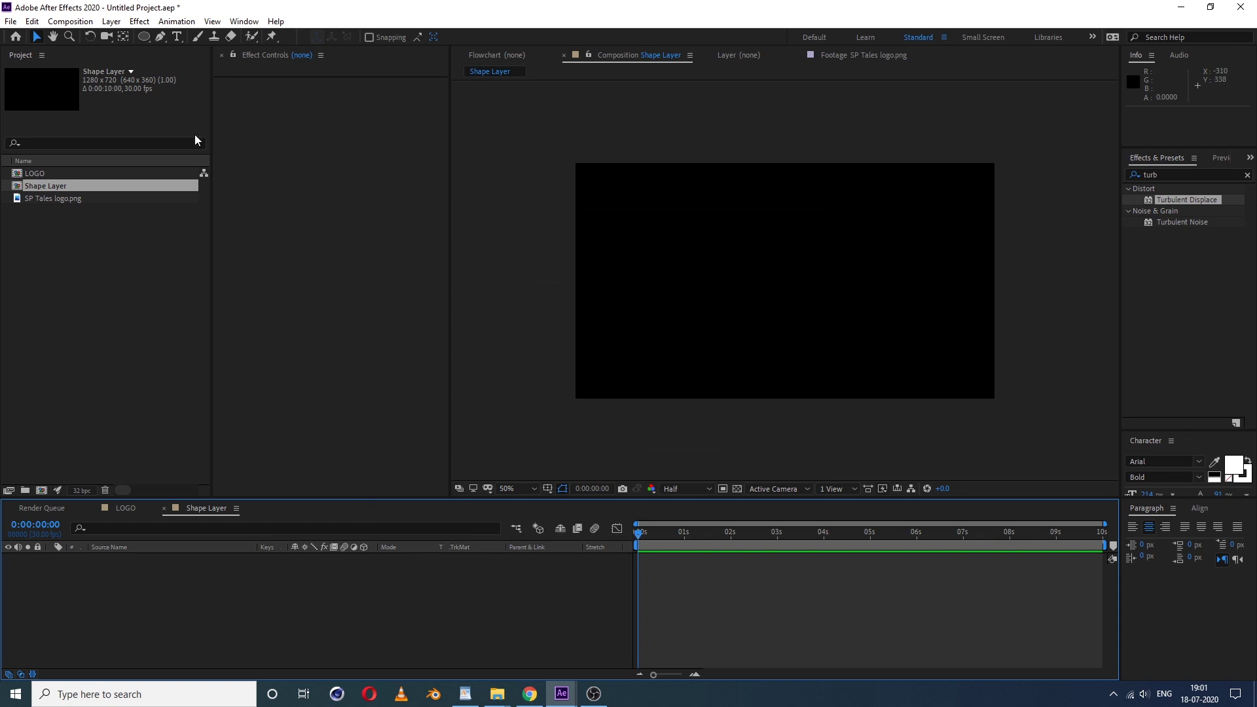
- Draw a white circle at the composition centre using the Ellipse tool and safe-area guides
left_click(144, 37)
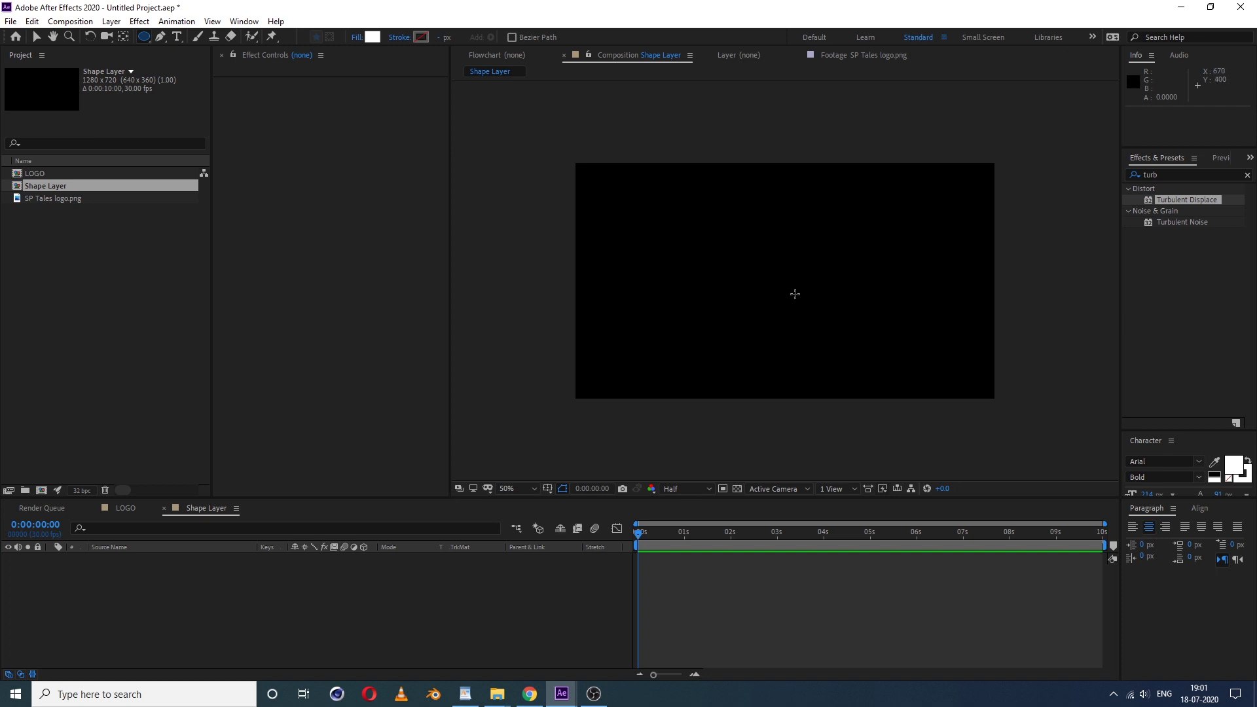
key("apostrophe")
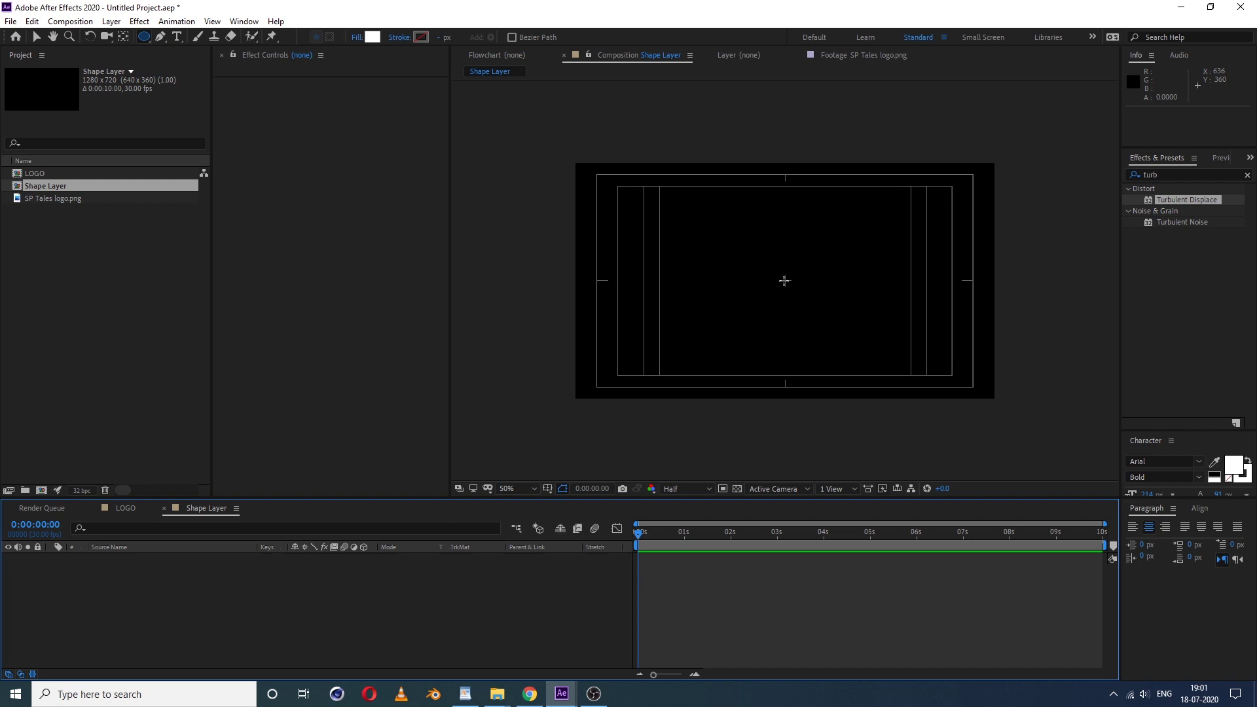
left_click_drag(784, 281, 832, 329)
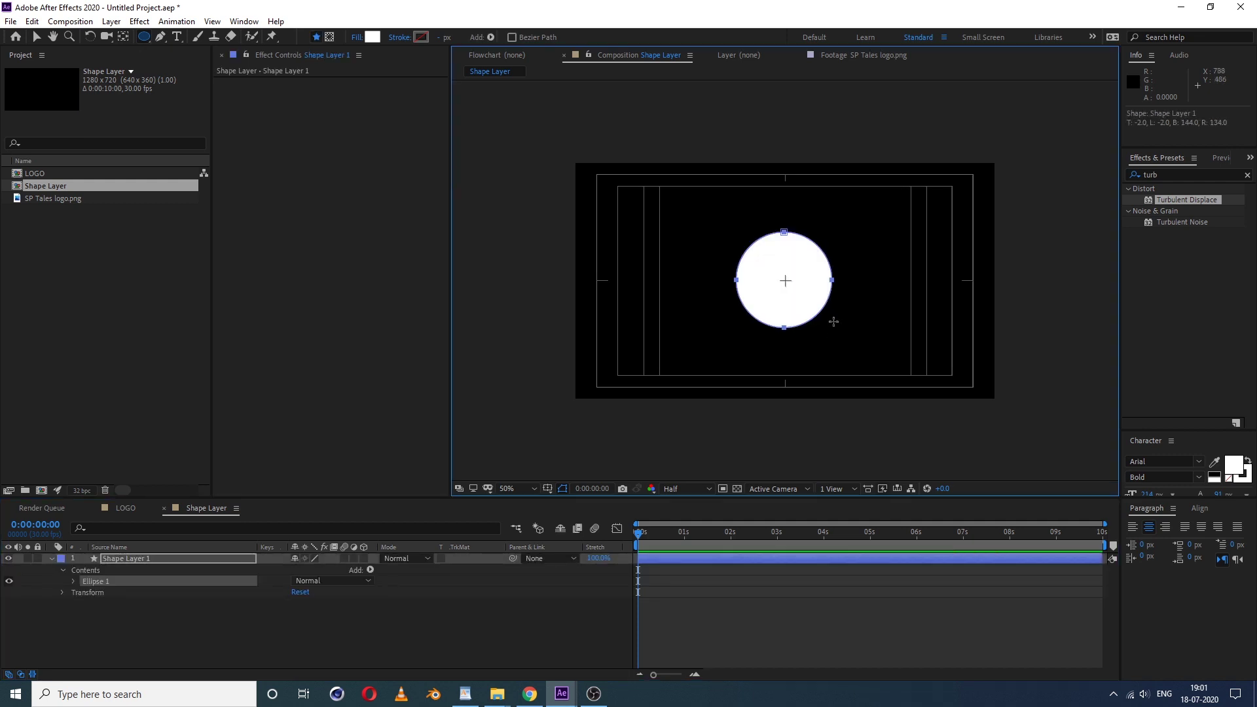
left_click(544, 626)
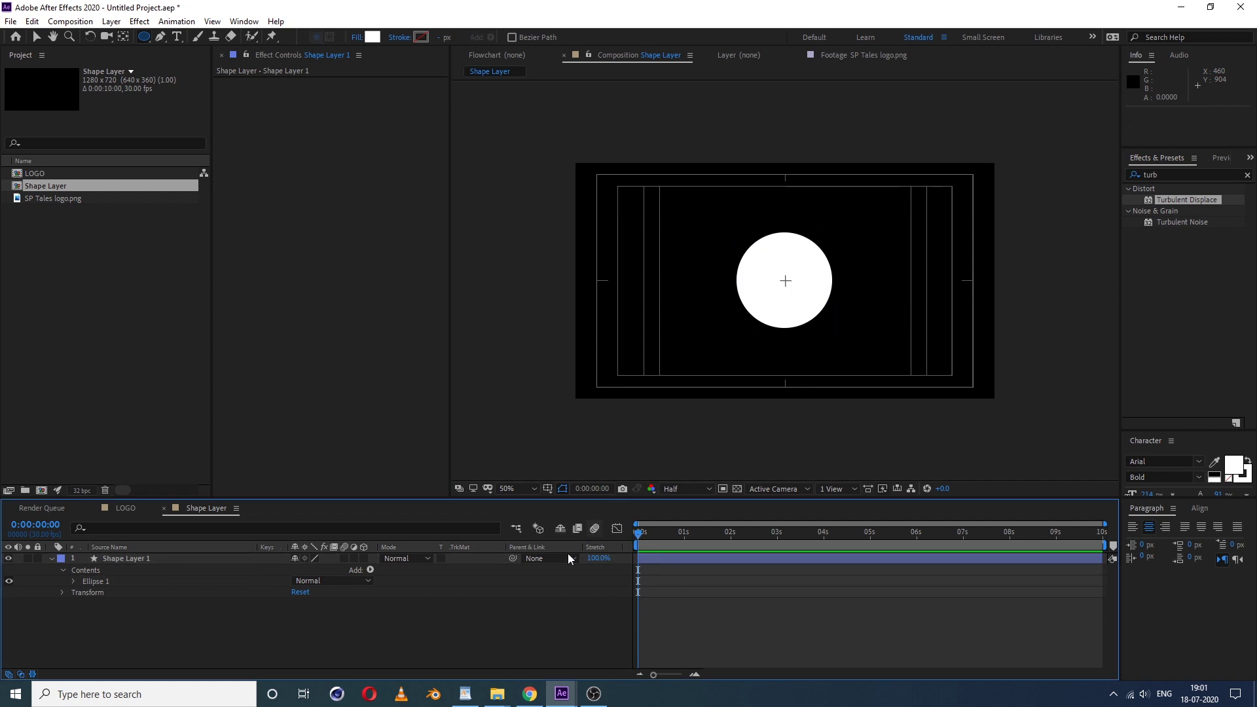
left_click(152, 560)
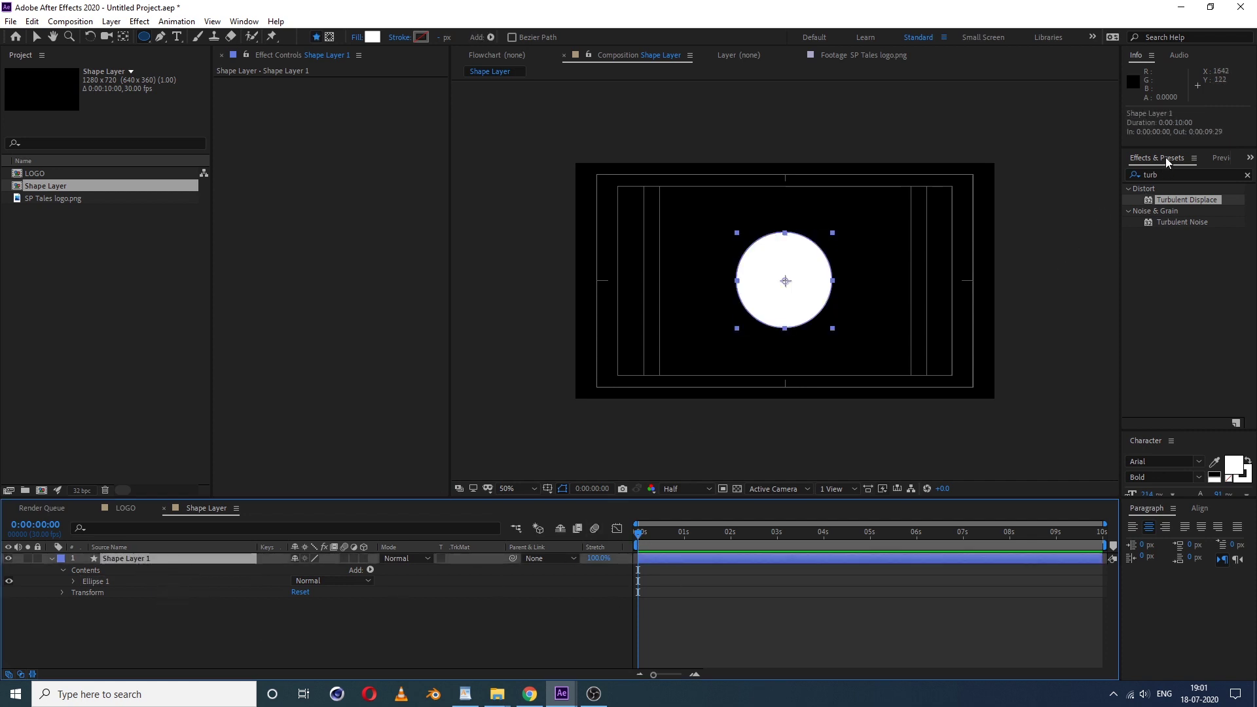
- Apply Turbulent Displace from Effects & Presets to the circle on Shape Layer 1
left_click(1154, 174)
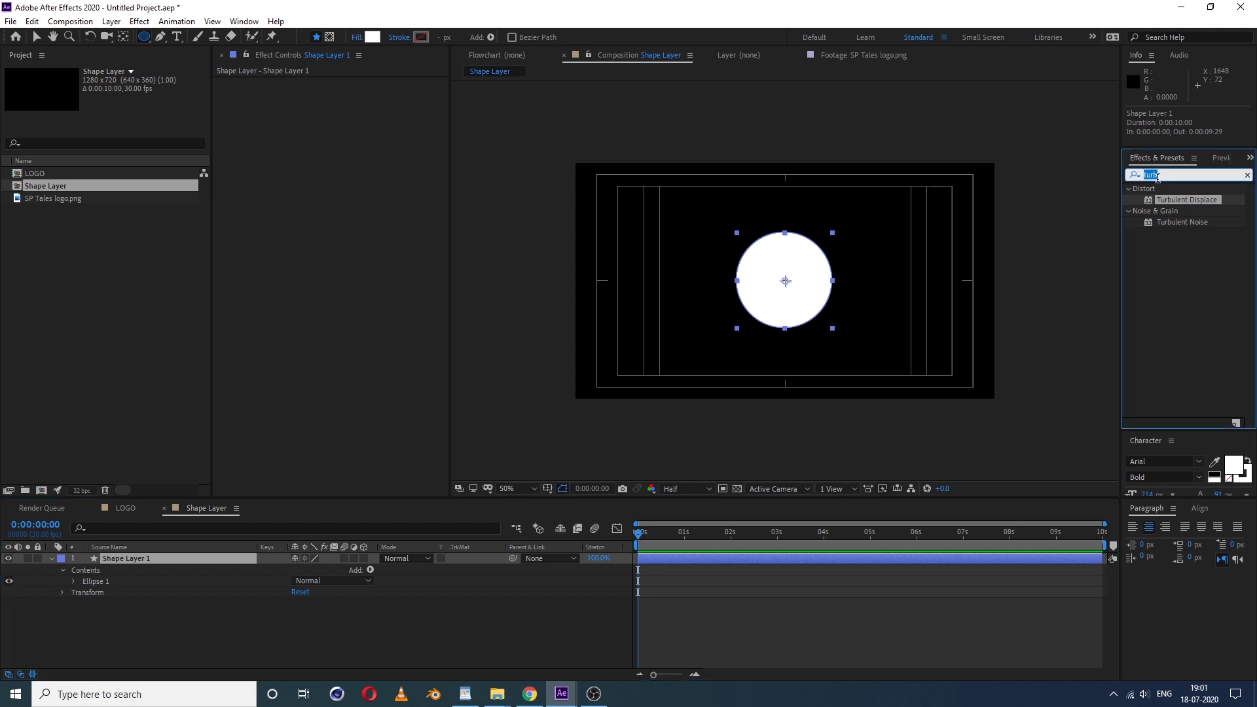
type("tur")
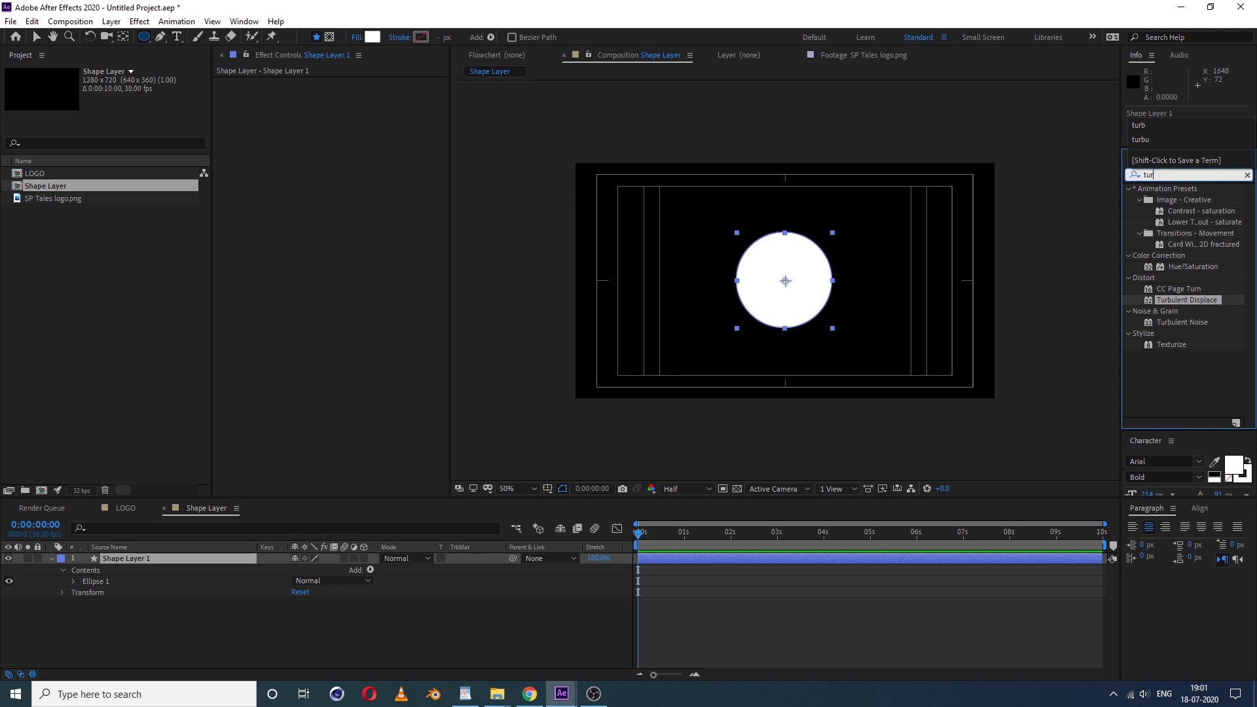
left_click(1200, 302)
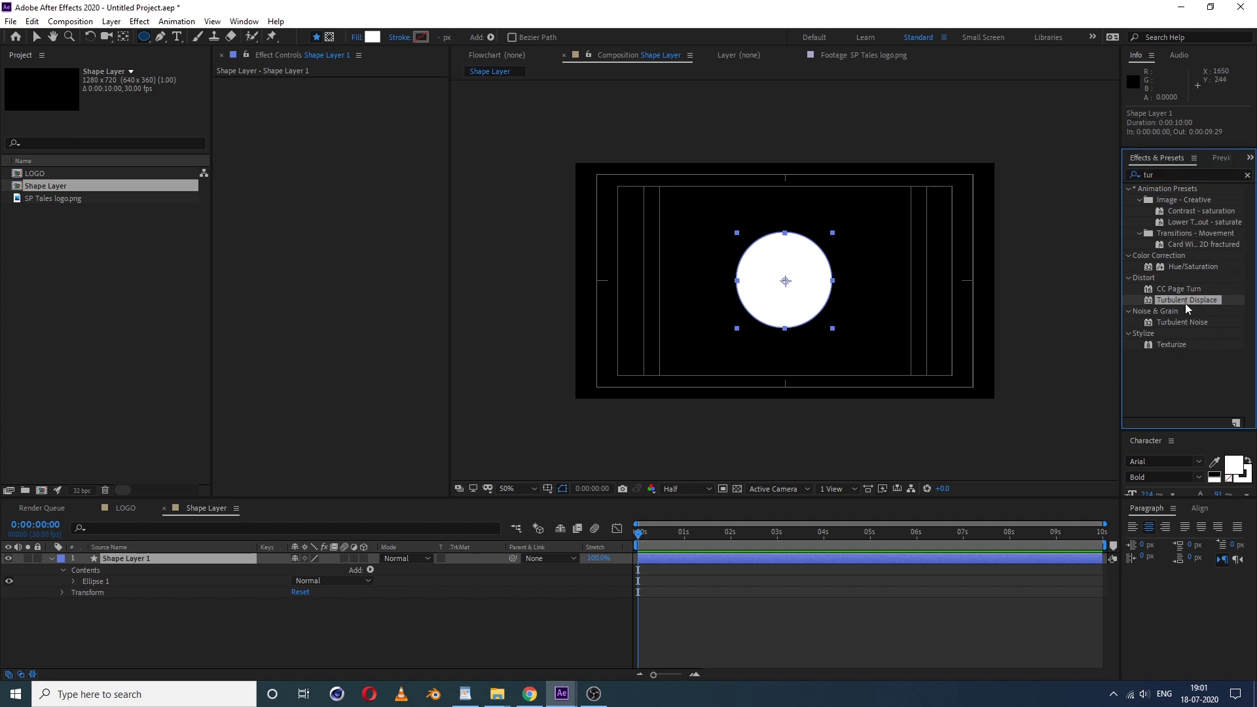
left_click_drag(1197, 296, 786, 286)
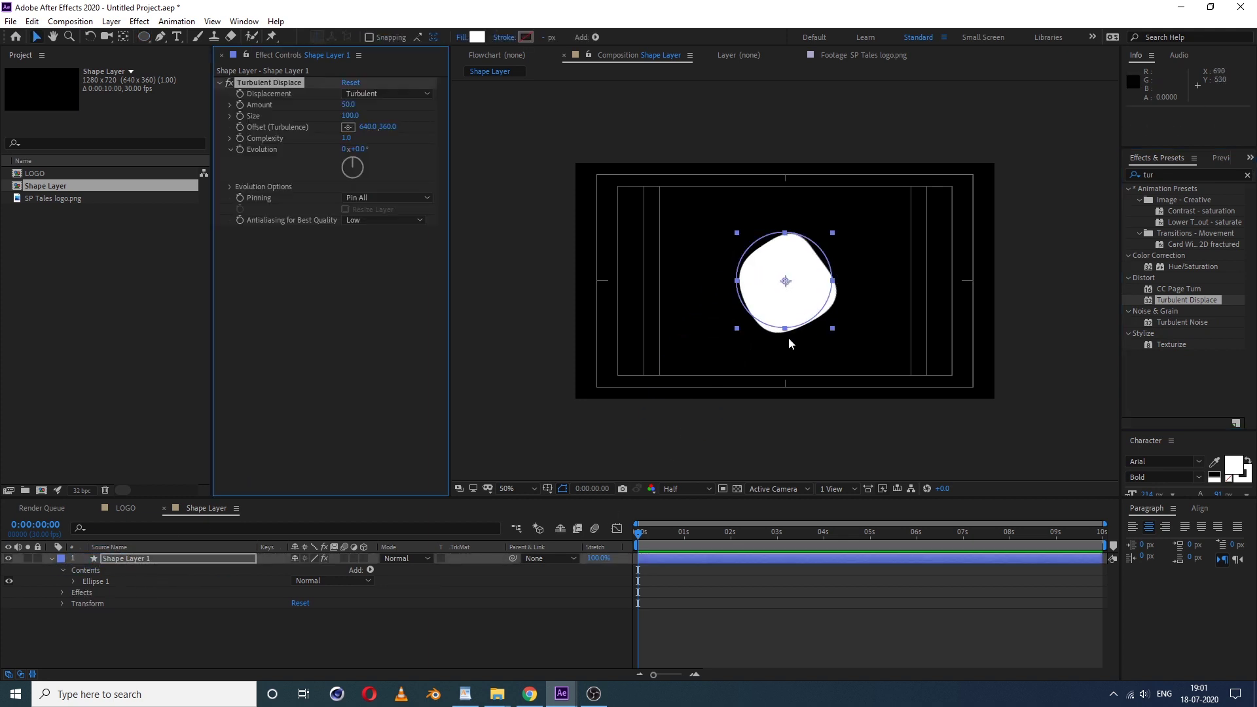
- Set Turbulent Displace to Amount 55, Size 85 and Complexity 10
left_click(347, 105)
type("55")
key("Return")
left_click(348, 116)
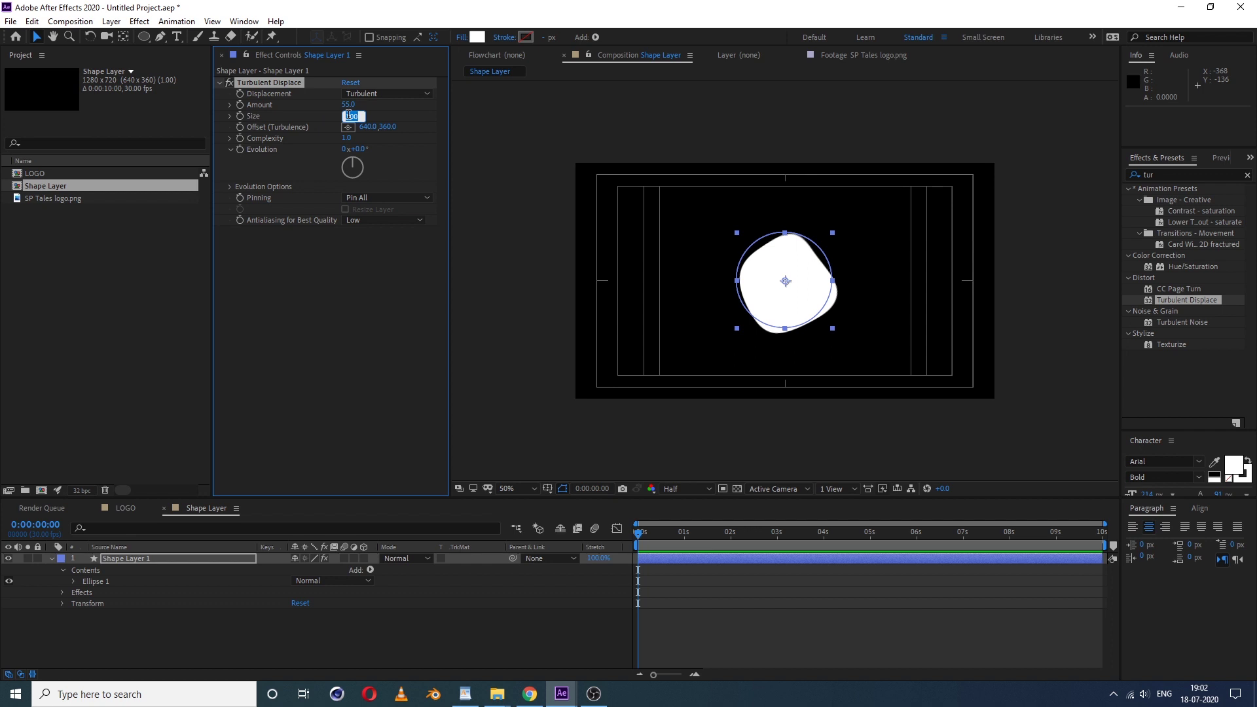
type("85")
key("Return")
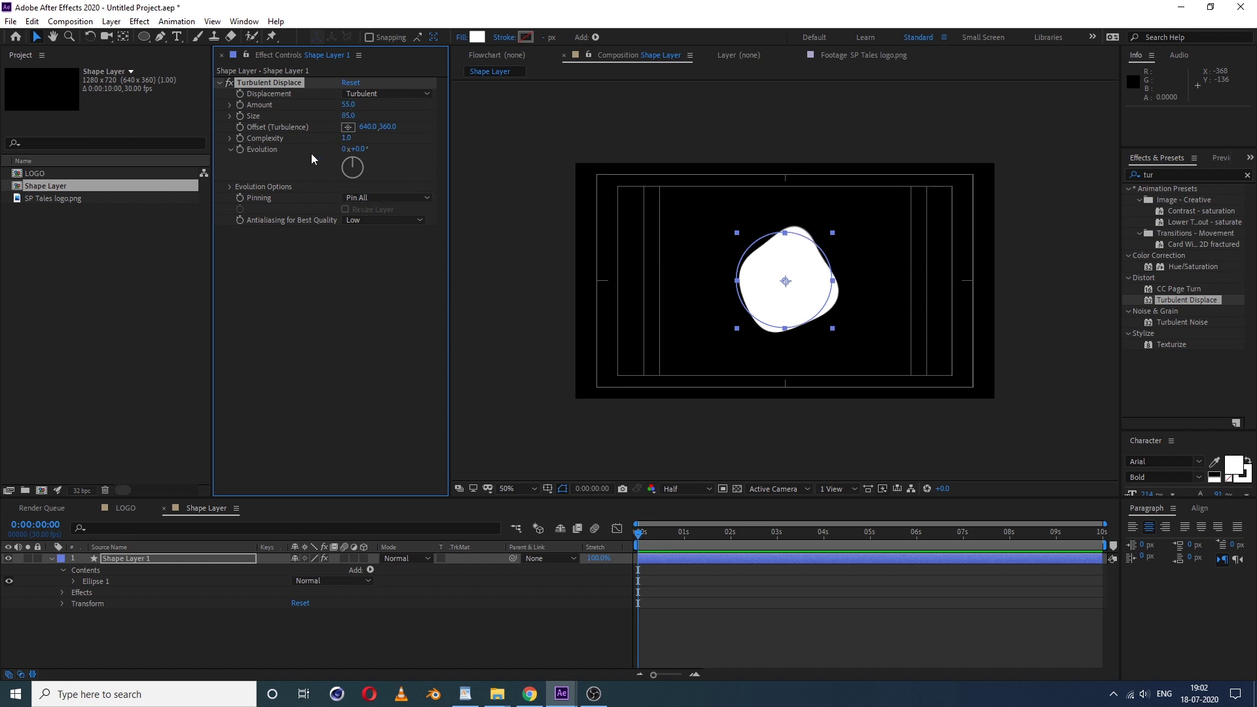
left_click(347, 138)
type("10")
key("Return")
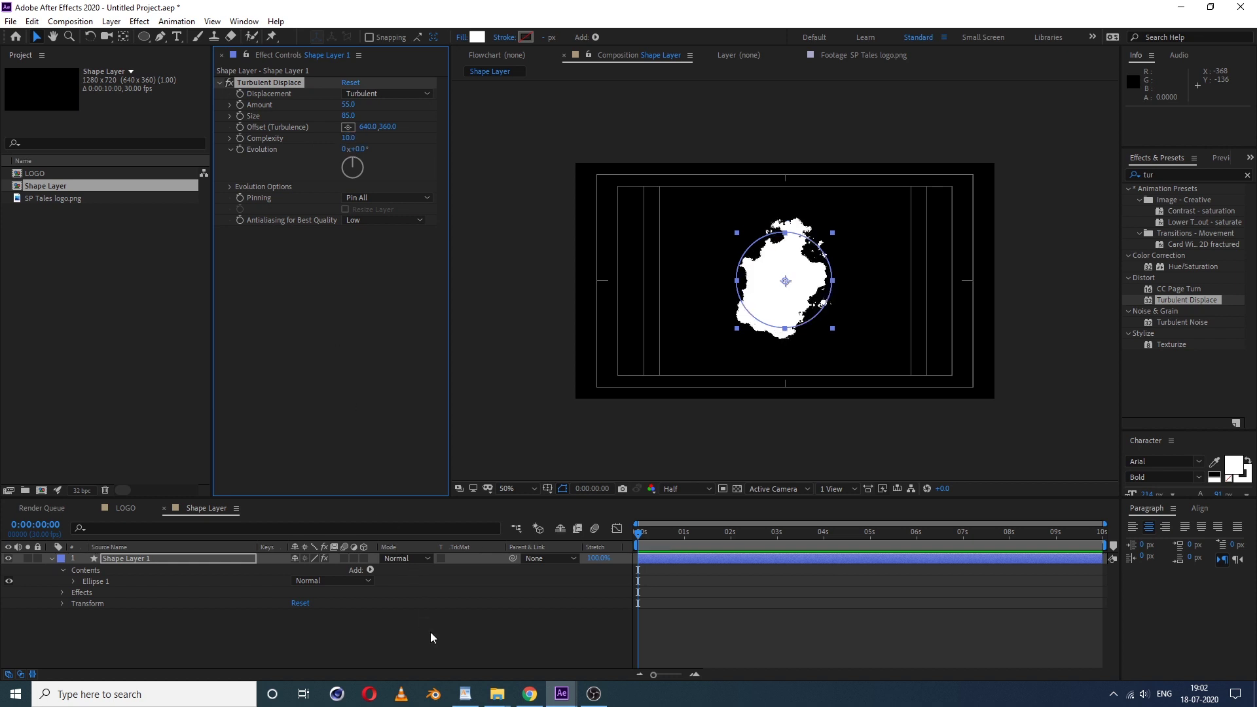
left_click(430, 638)
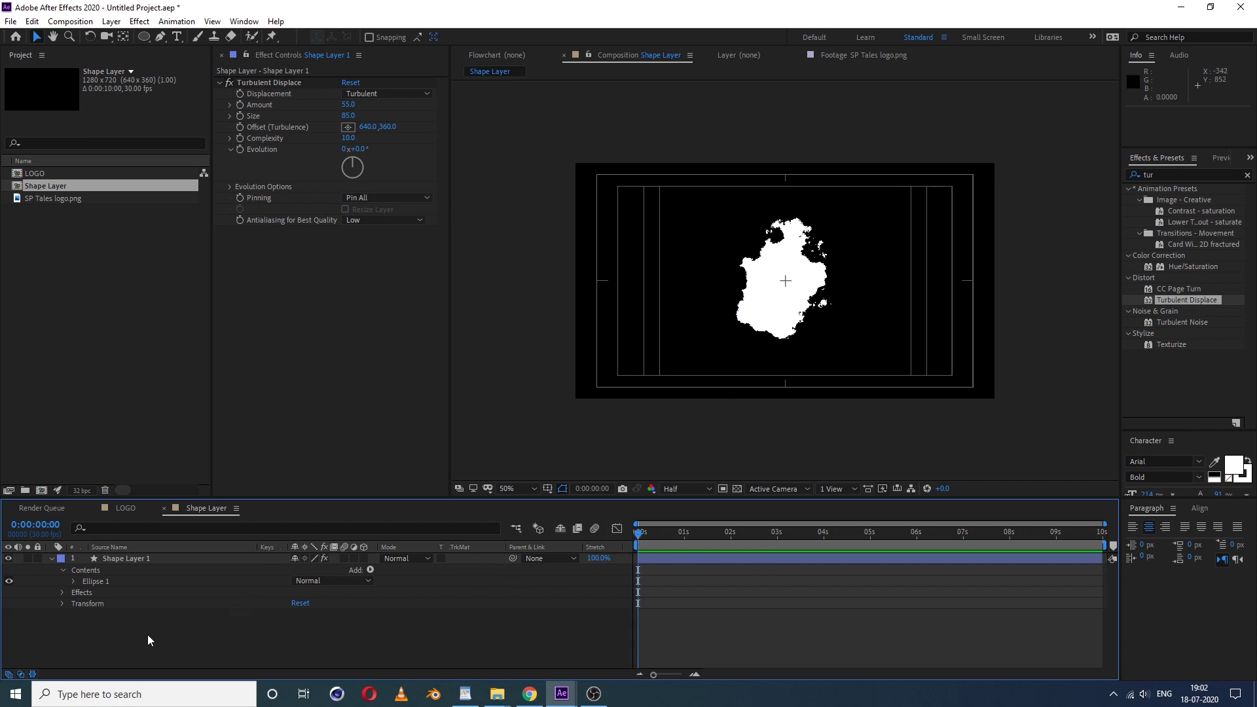
- Set Shape Layer 1's scale to 0% at the start of the timeline
left_click(139, 559)
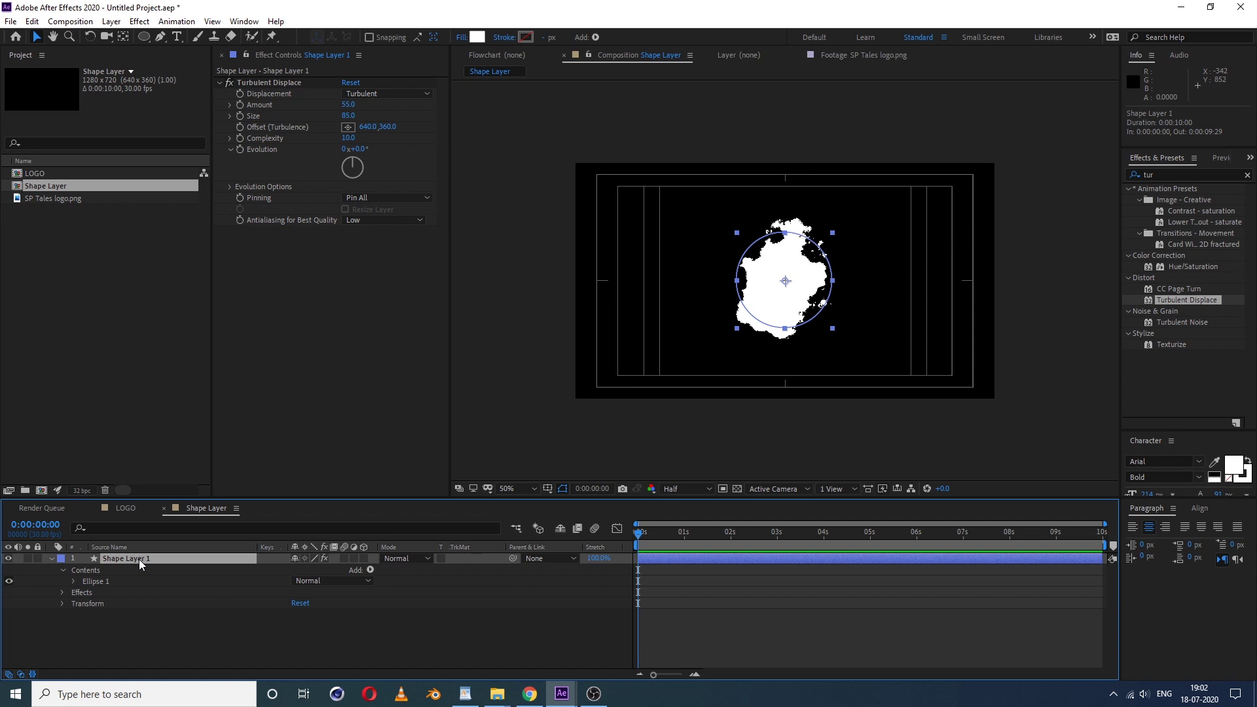
key("s")
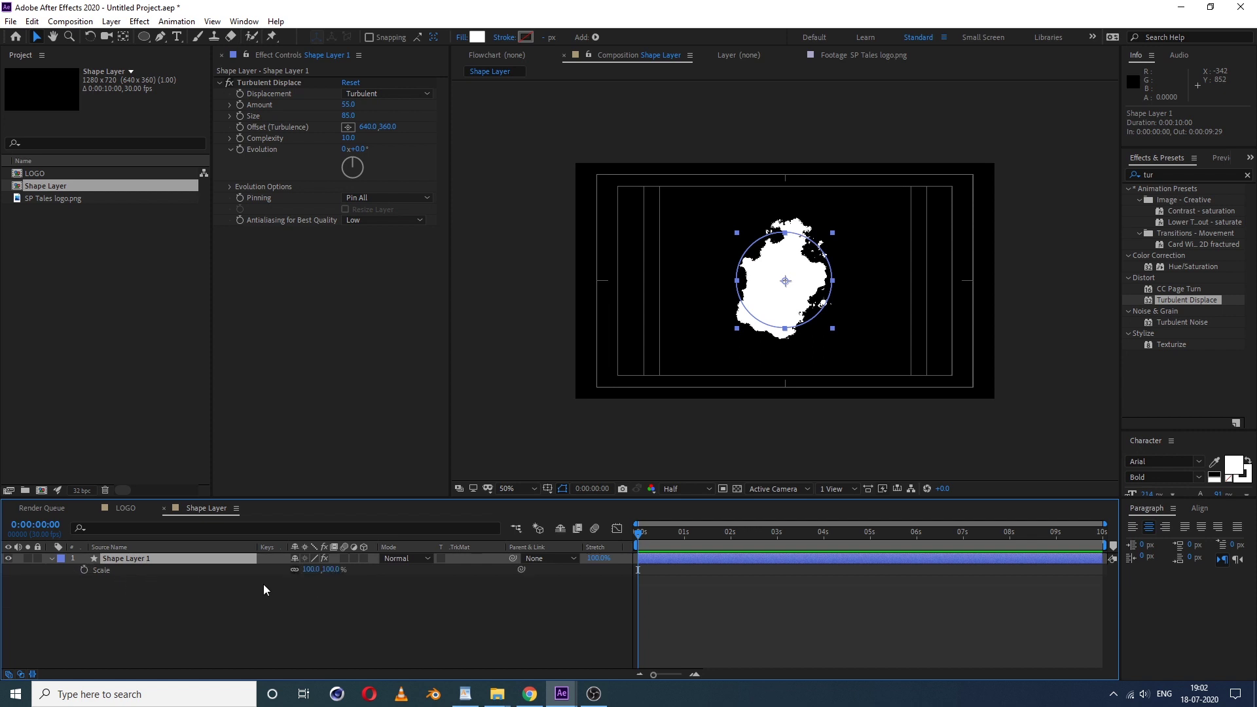
left_click(332, 569)
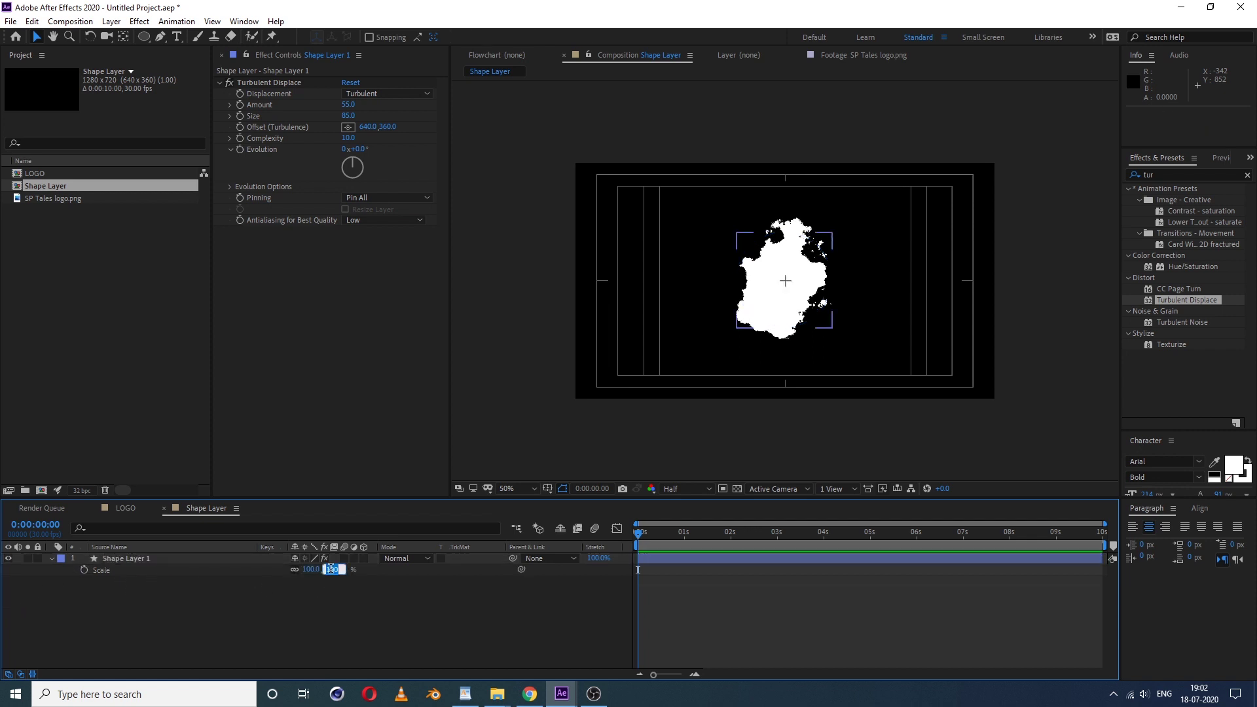
type("0")
key("Return")
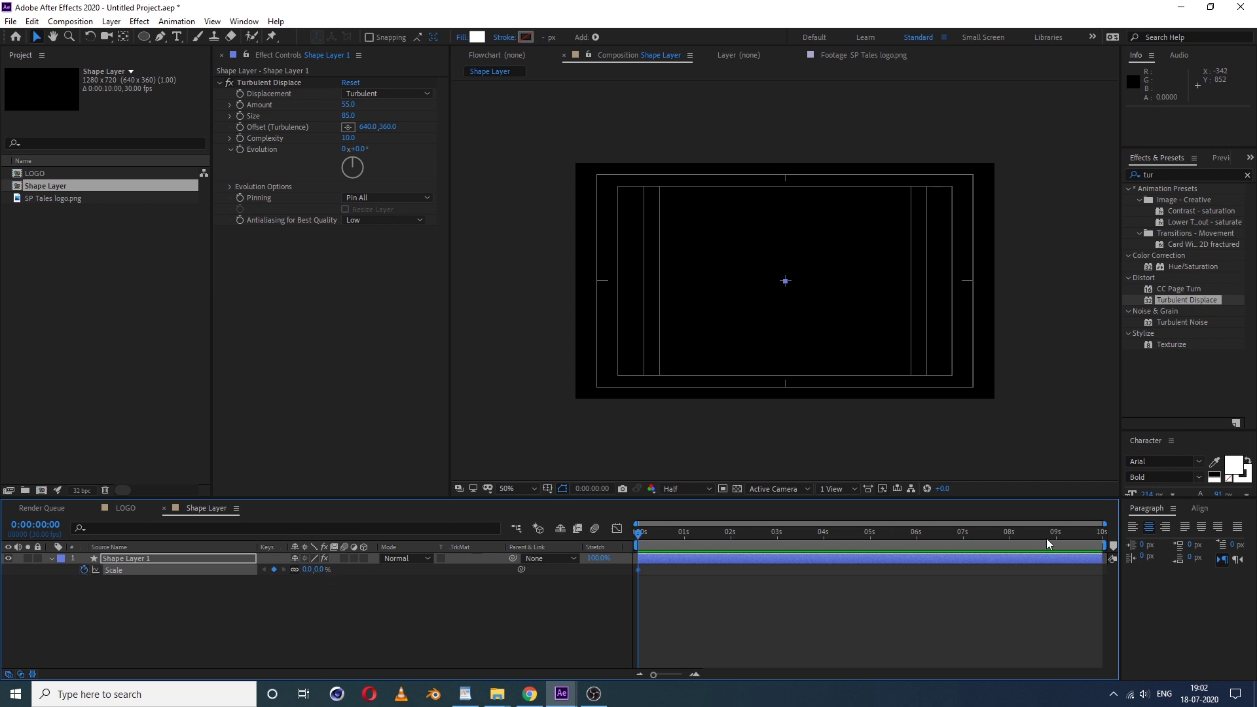
- At 8 seconds, raise the scale to 518% and preview the blob growing
left_click(1010, 536)
left_click(320, 569)
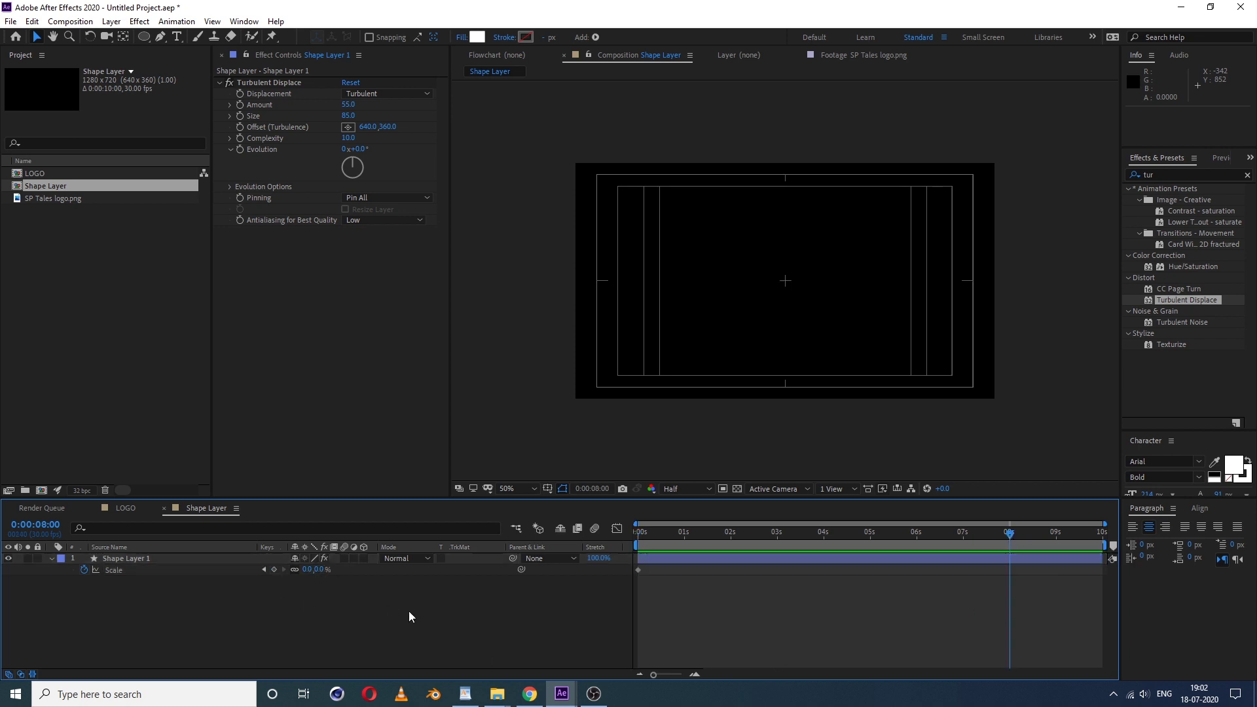
type("48")
key("Return")
left_click_drag(360, 576, 666, 586)
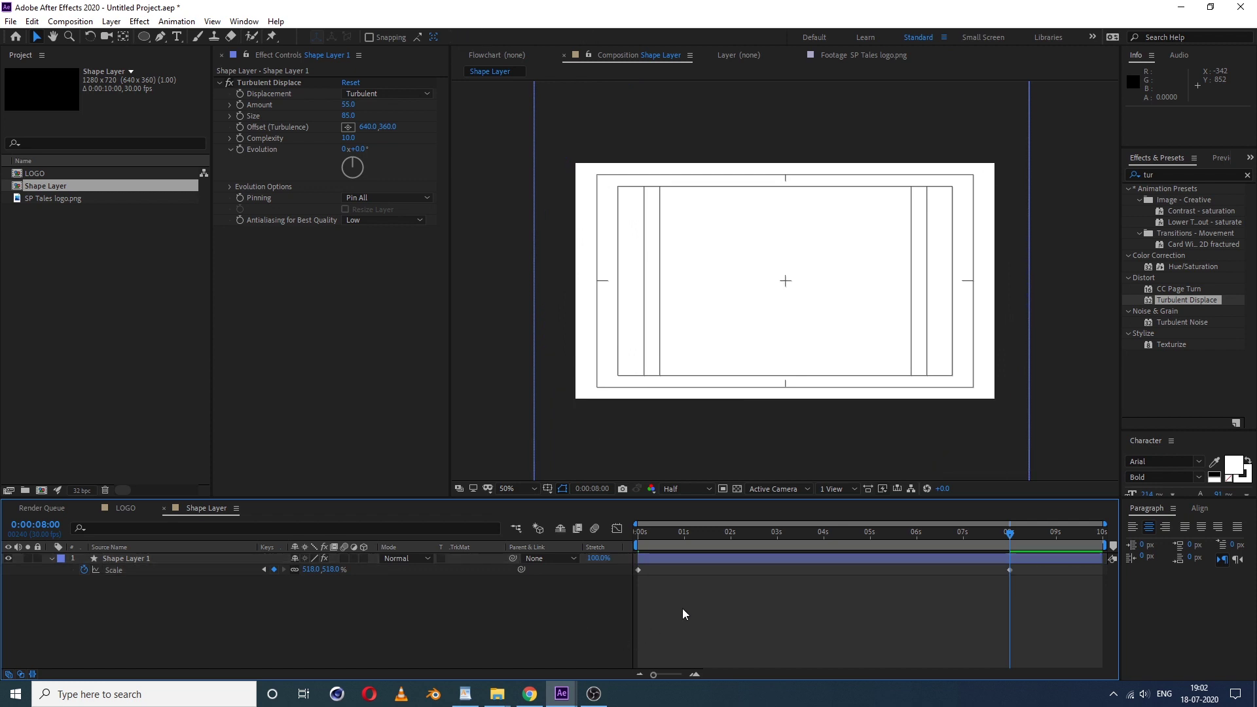
left_click(652, 534)
key("space")
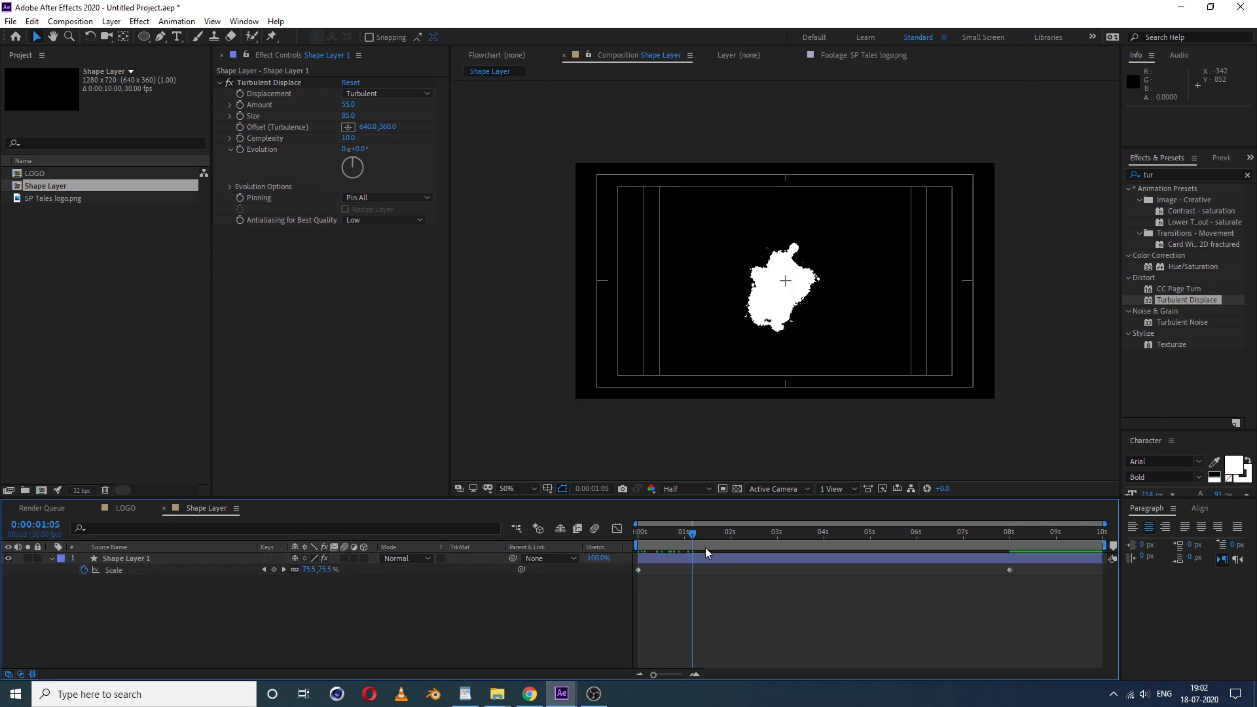
left_click_drag(708, 553, 1046, 554)
- Create a third 1280×720, 30 fps, 10-second composition named Logo Comp 01
left_click(108, 323)
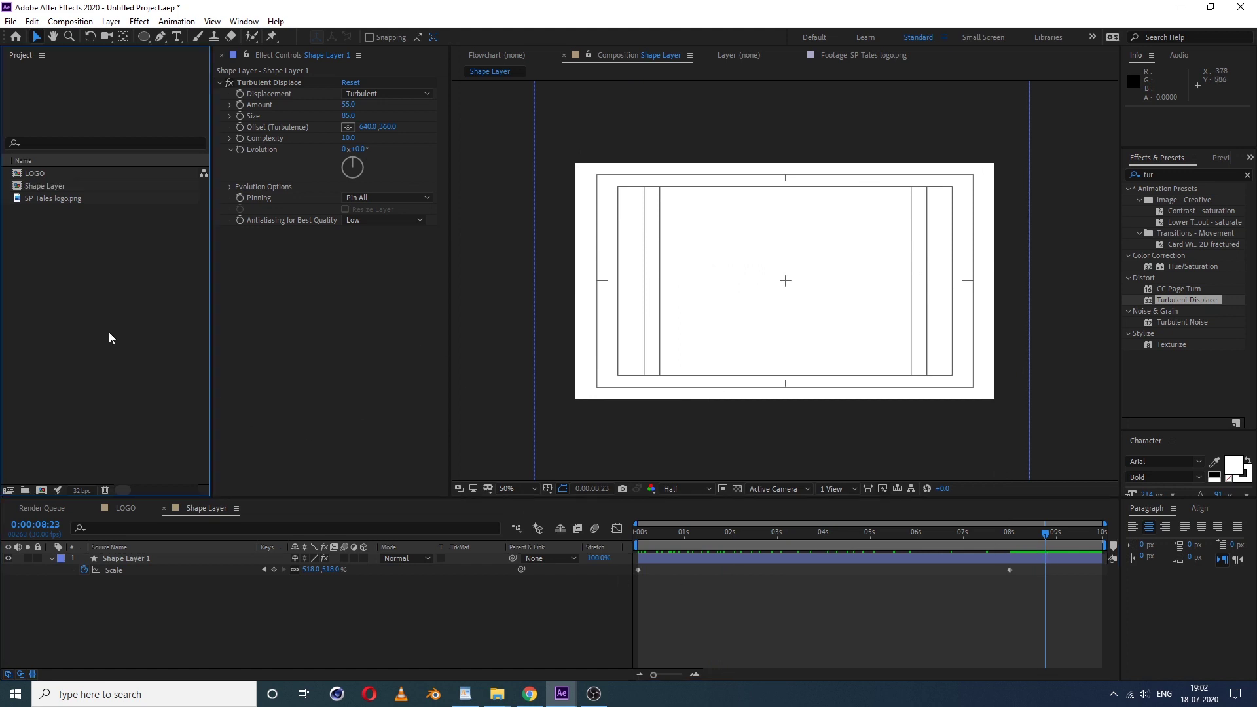
right_click(79, 292)
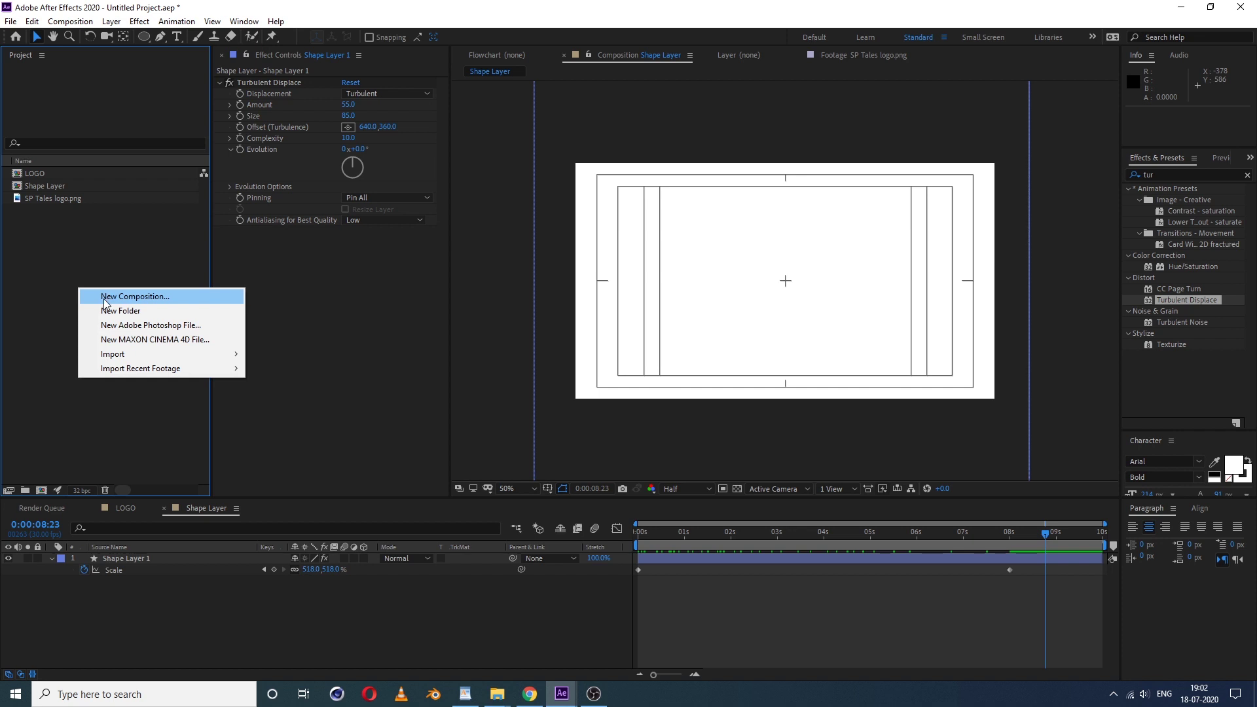
left_click(105, 300)
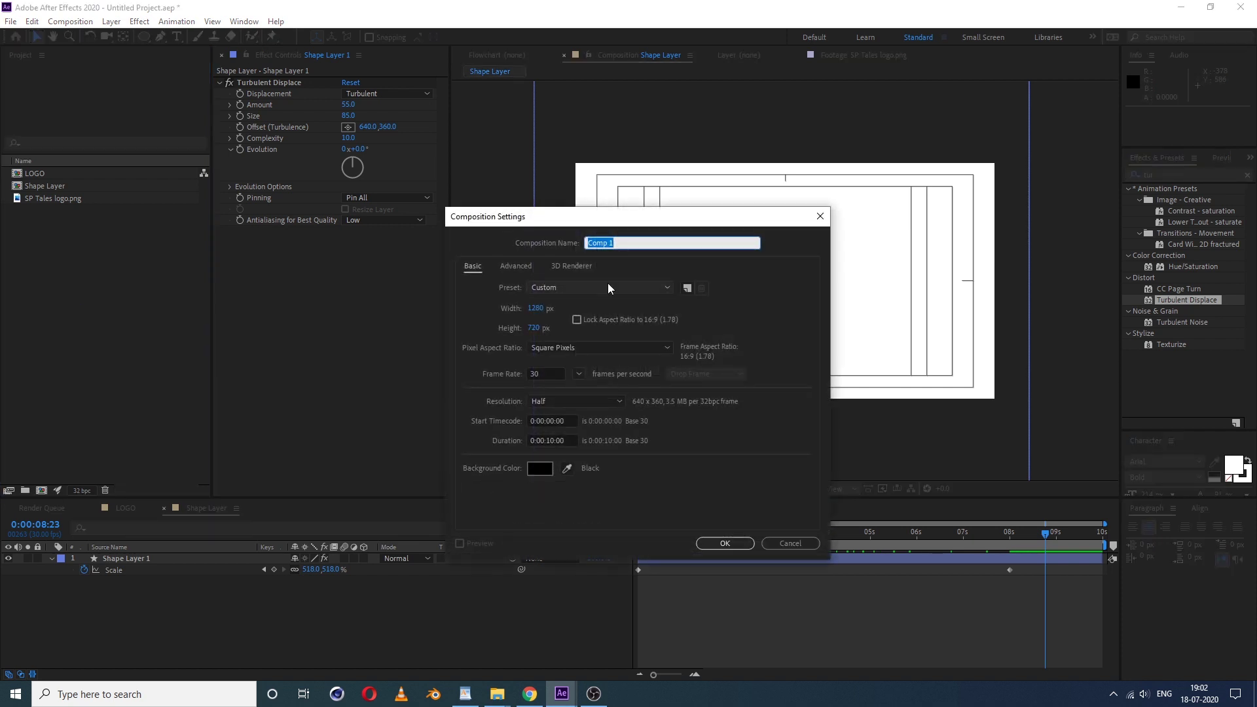
type("LOGO")
key("BackSpace")
key("BackSpace")
key("BackSpace")
key("BackSpace")
type("Logo Comp 01")
key("Return")
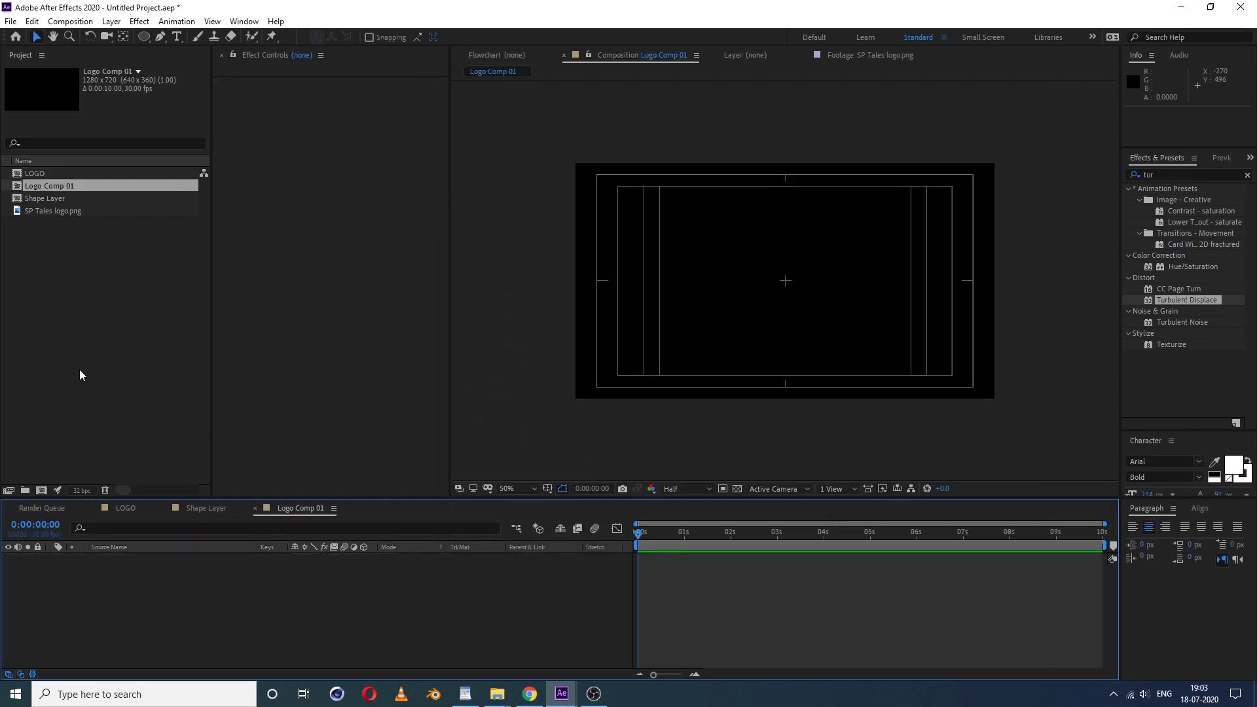
- Drag Shape Layer and LOGO together into the Logo Comp 01 timeline, Shape Layer on top
left_click(49, 201)
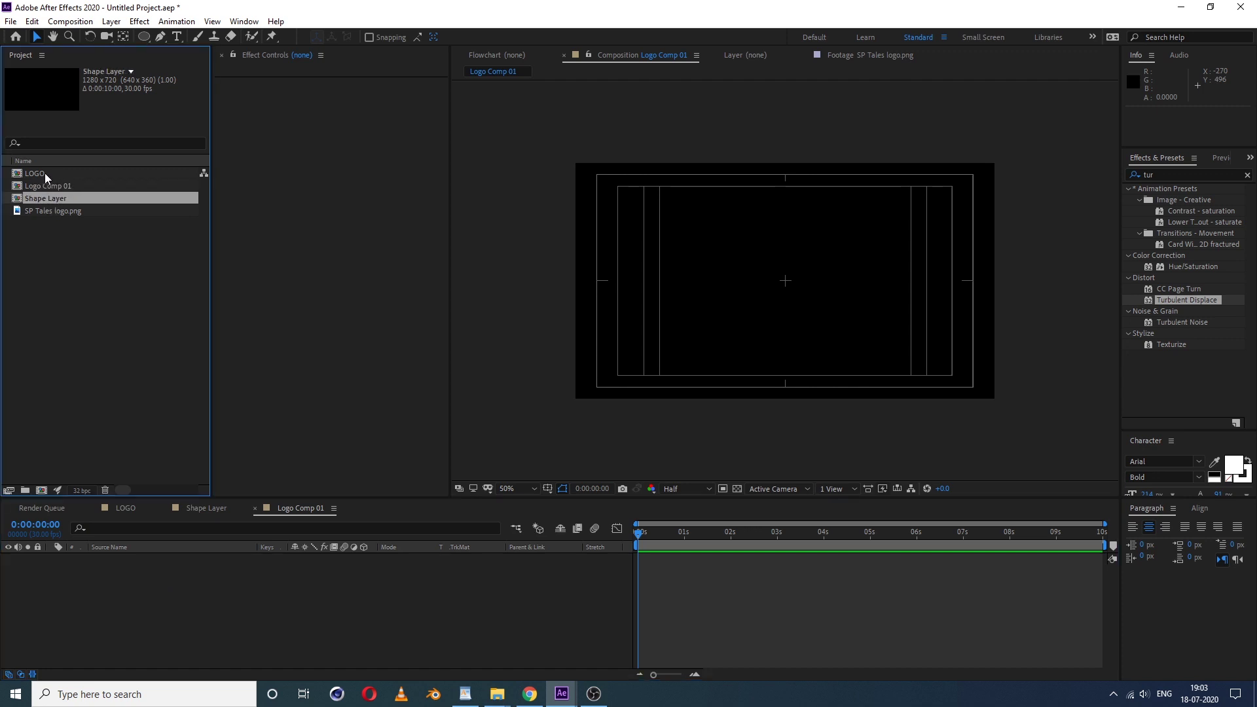
left_click(44, 172, "ctrl")
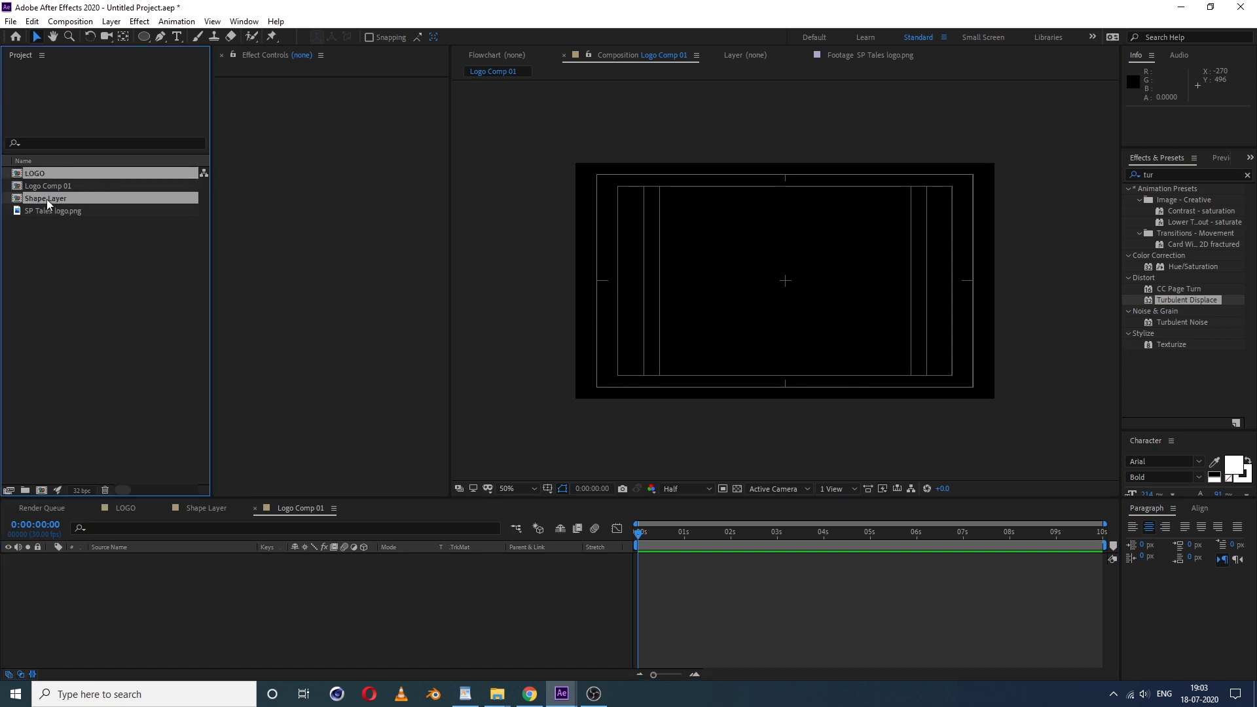
left_click_drag(46, 198, 155, 610)
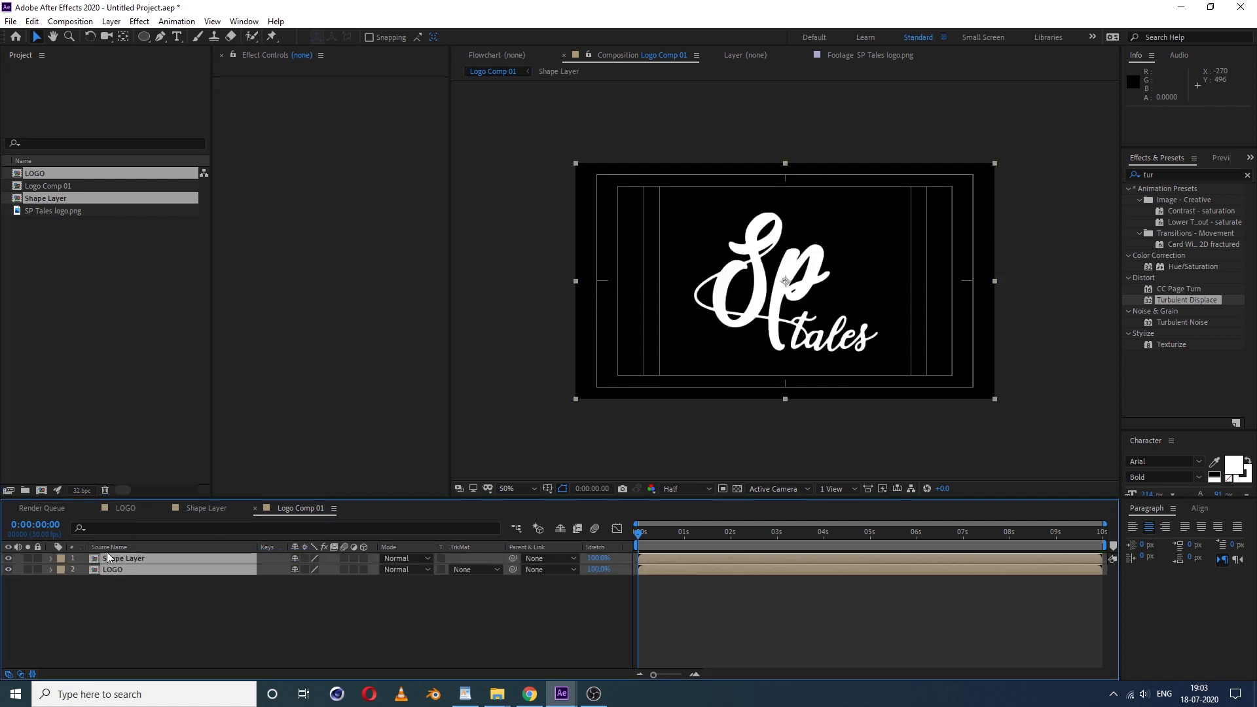
left_click(187, 610)
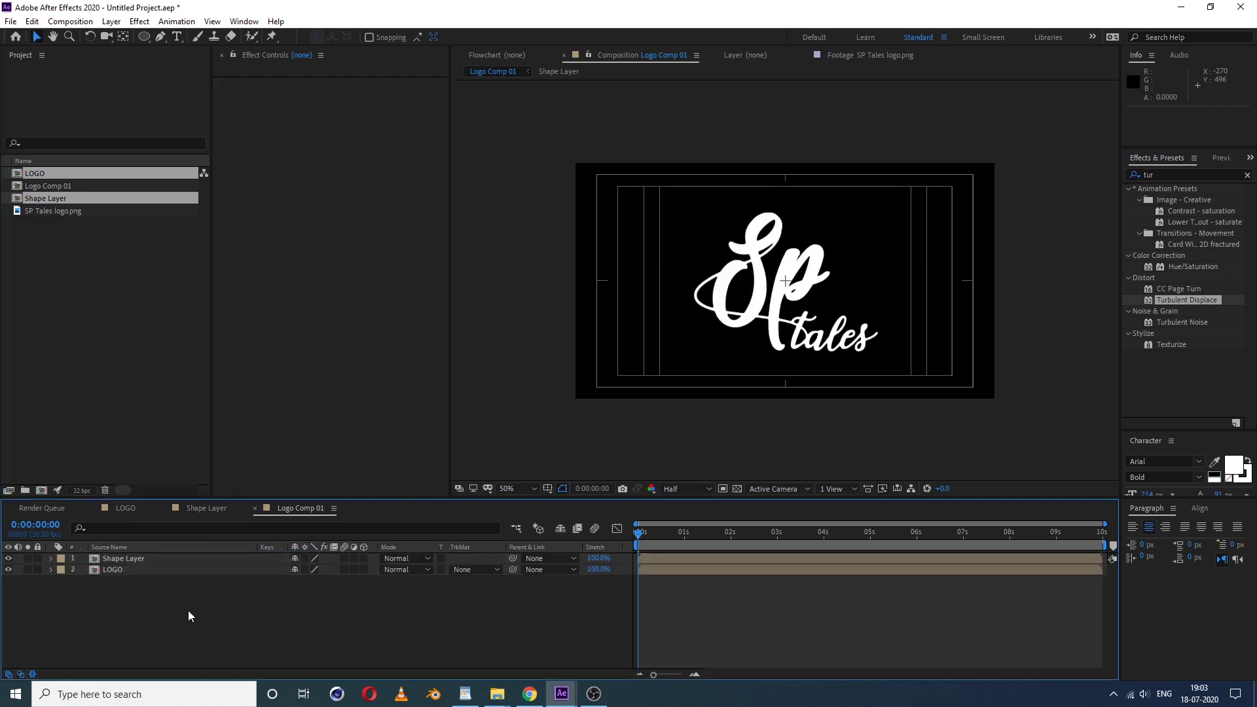
- Set LOGO's track matte to Alpha Matte "Shape Layer" and scrub to preview the reveal
left_click(117, 567)
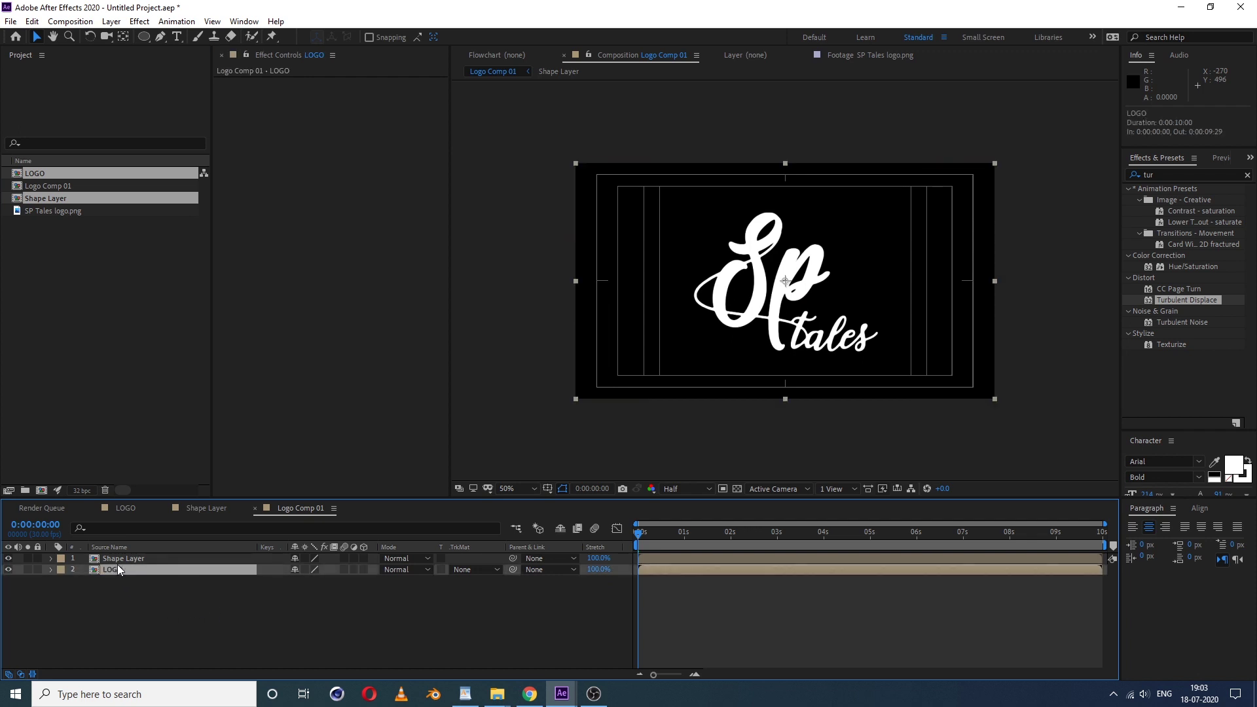
left_click(476, 570)
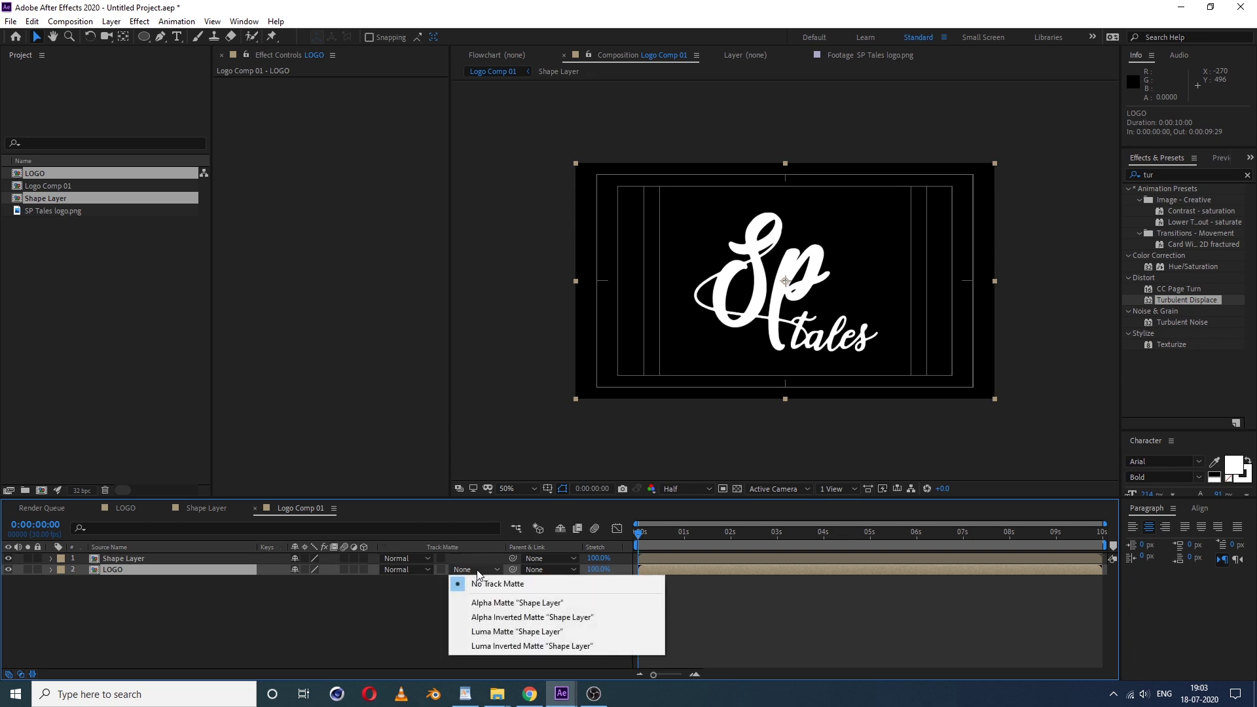
left_click(497, 602)
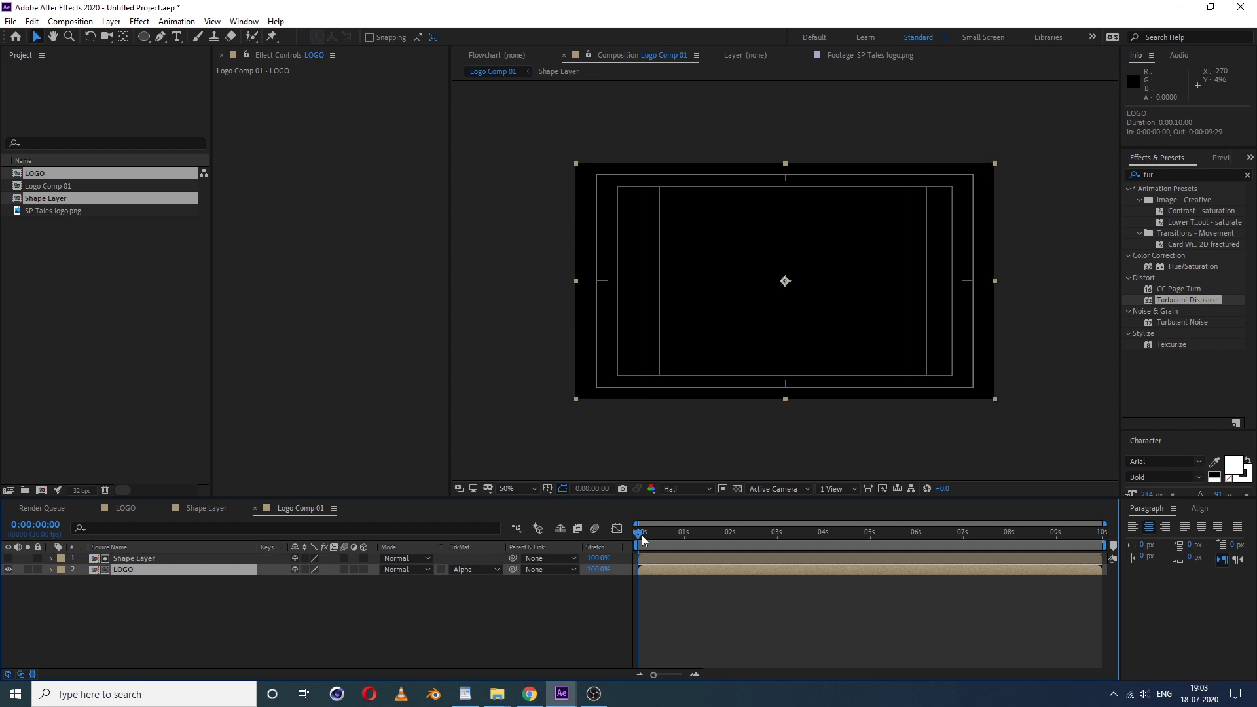
left_click_drag(654, 534, 777, 557)
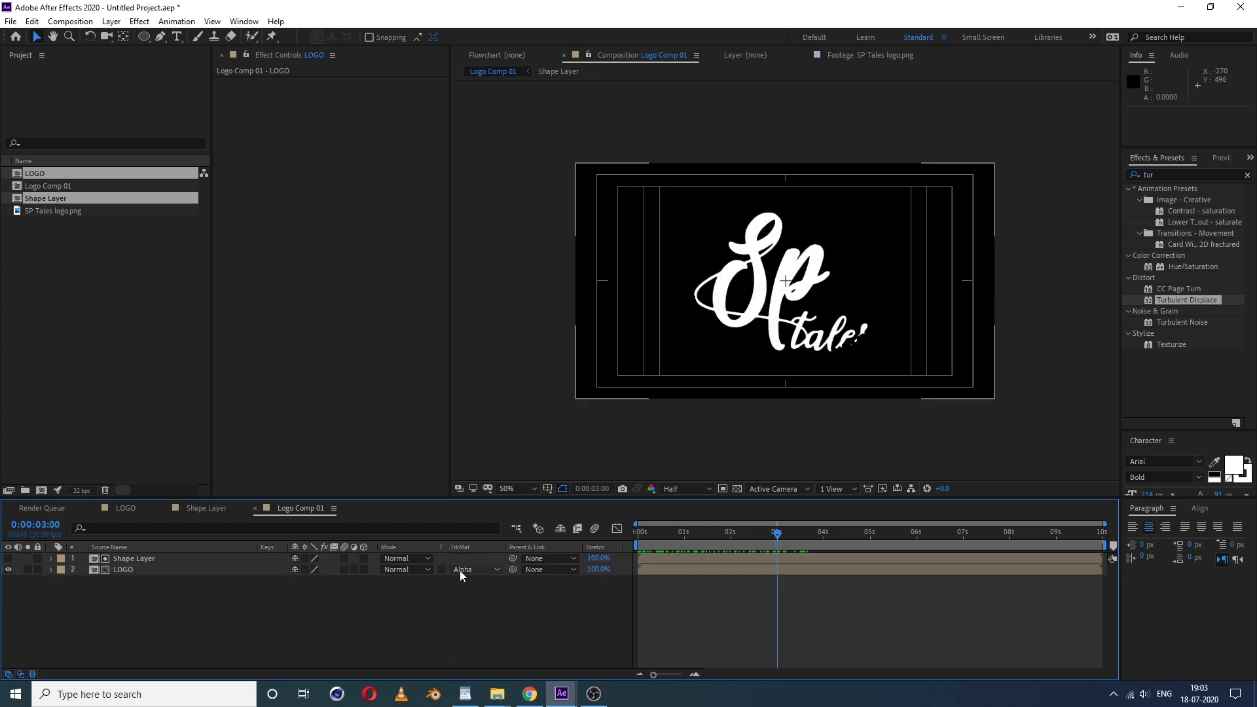
key("F4")
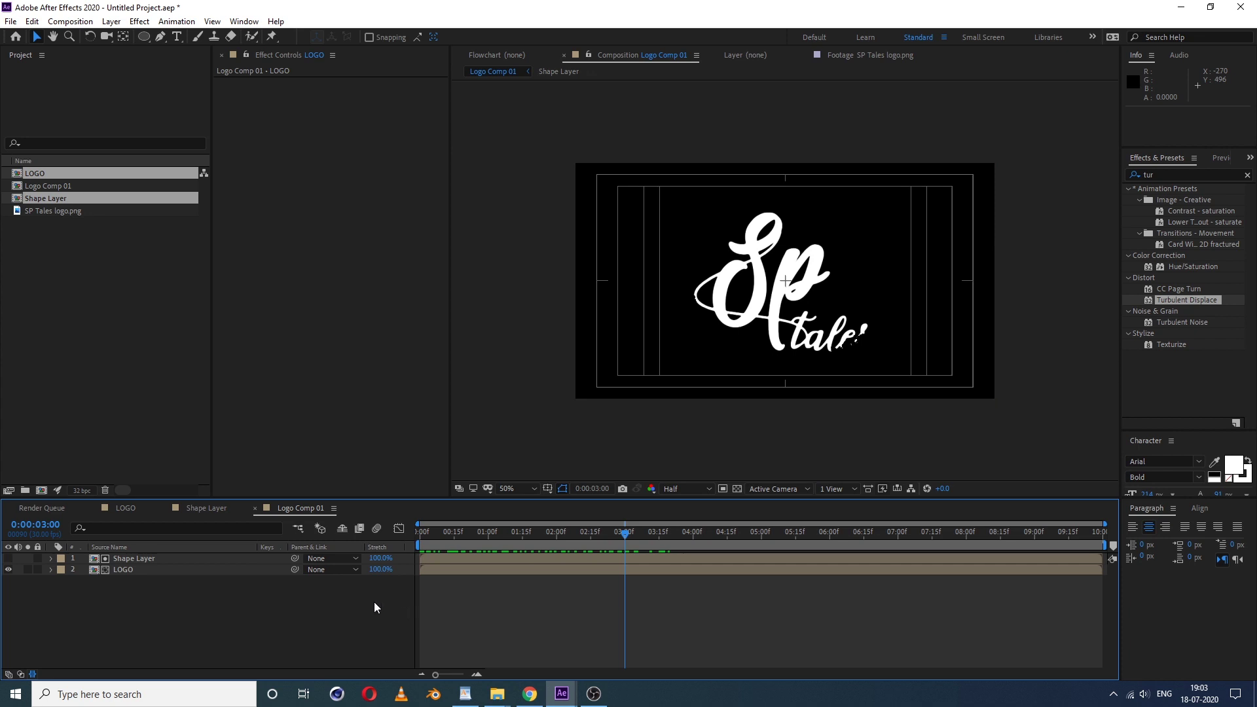
key("F4")
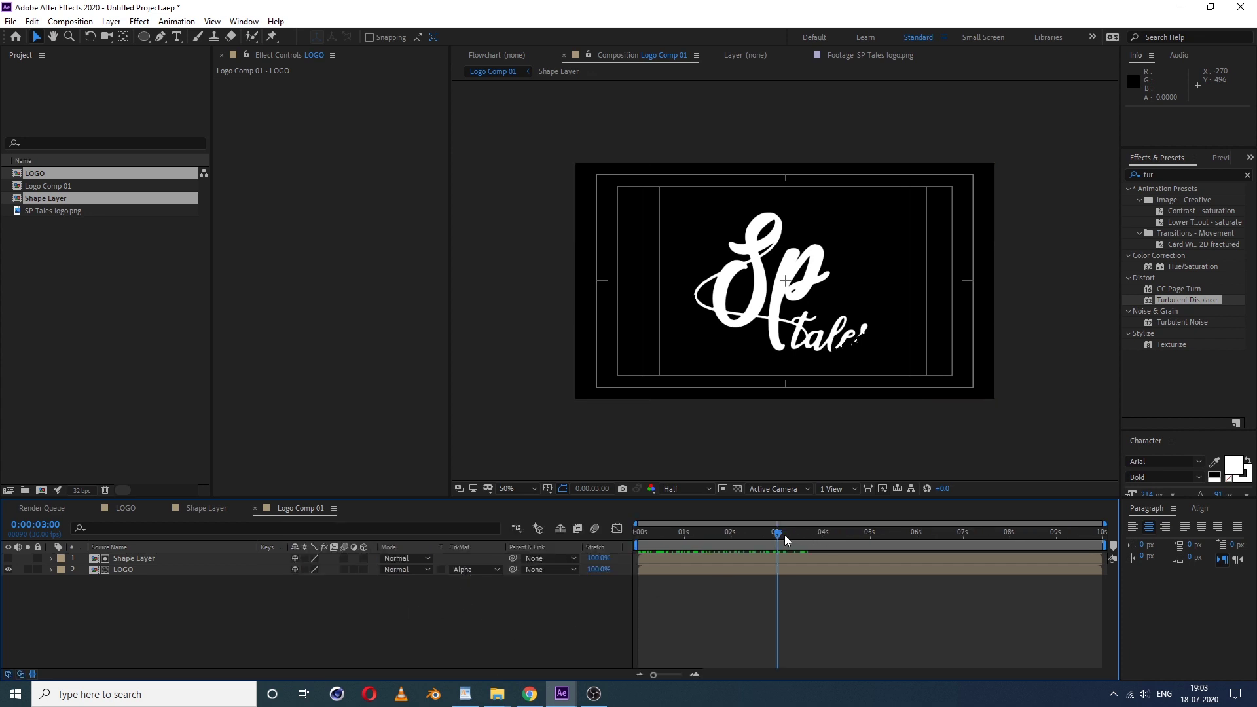
left_click_drag(782, 535, 834, 544)
- Build a new Logo Comp 02 from Logo Comp 01 and open it to its single layer
left_click(101, 379)
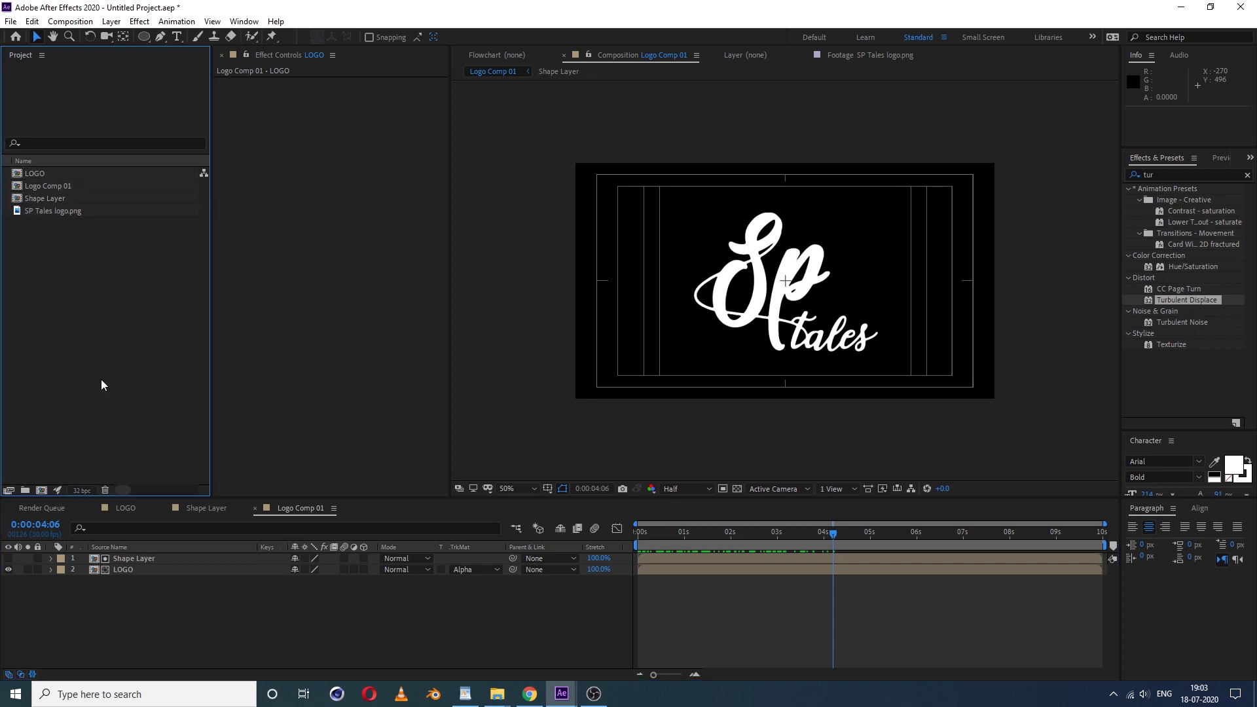
left_click(58, 187)
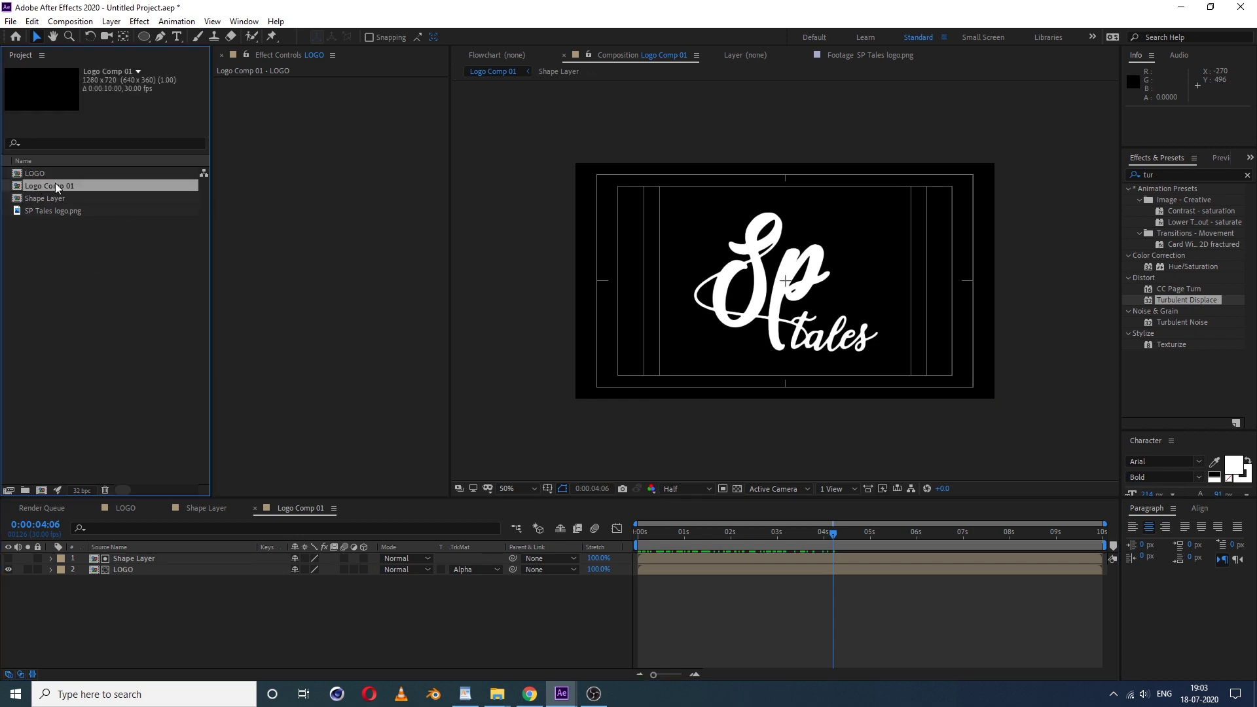
left_click_drag(64, 187, 42, 489)
left_click(65, 197)
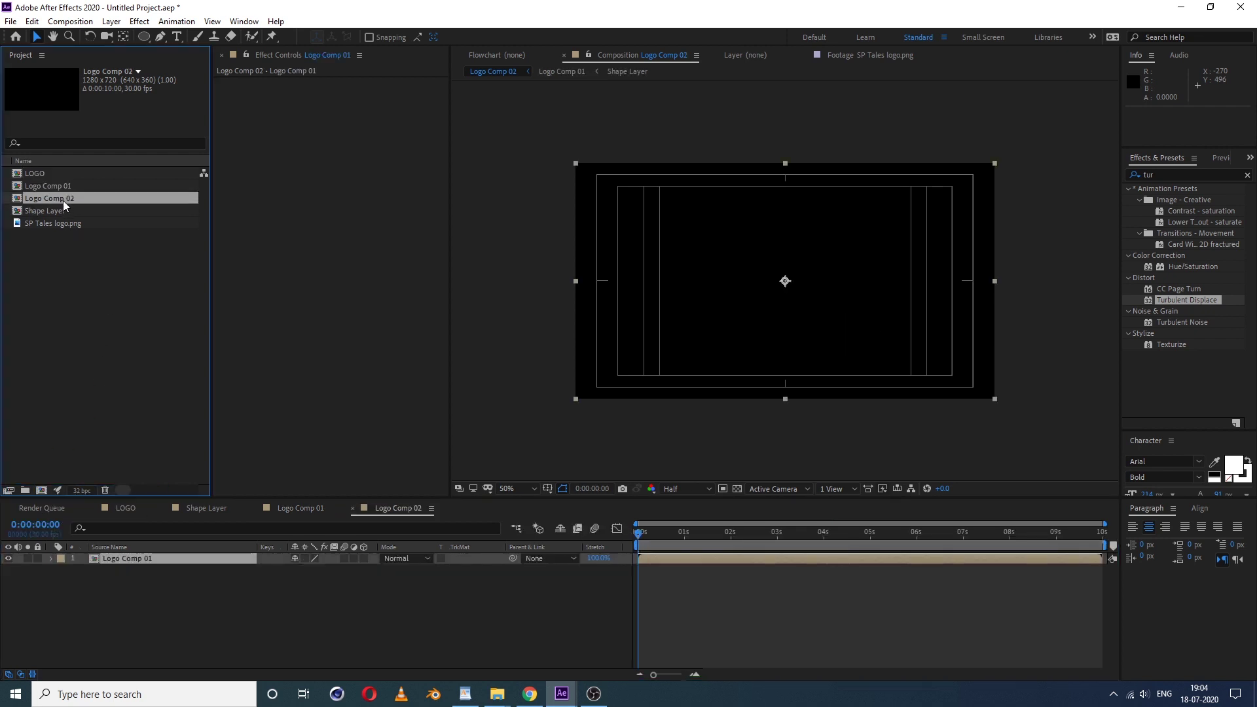
double_click(58, 204)
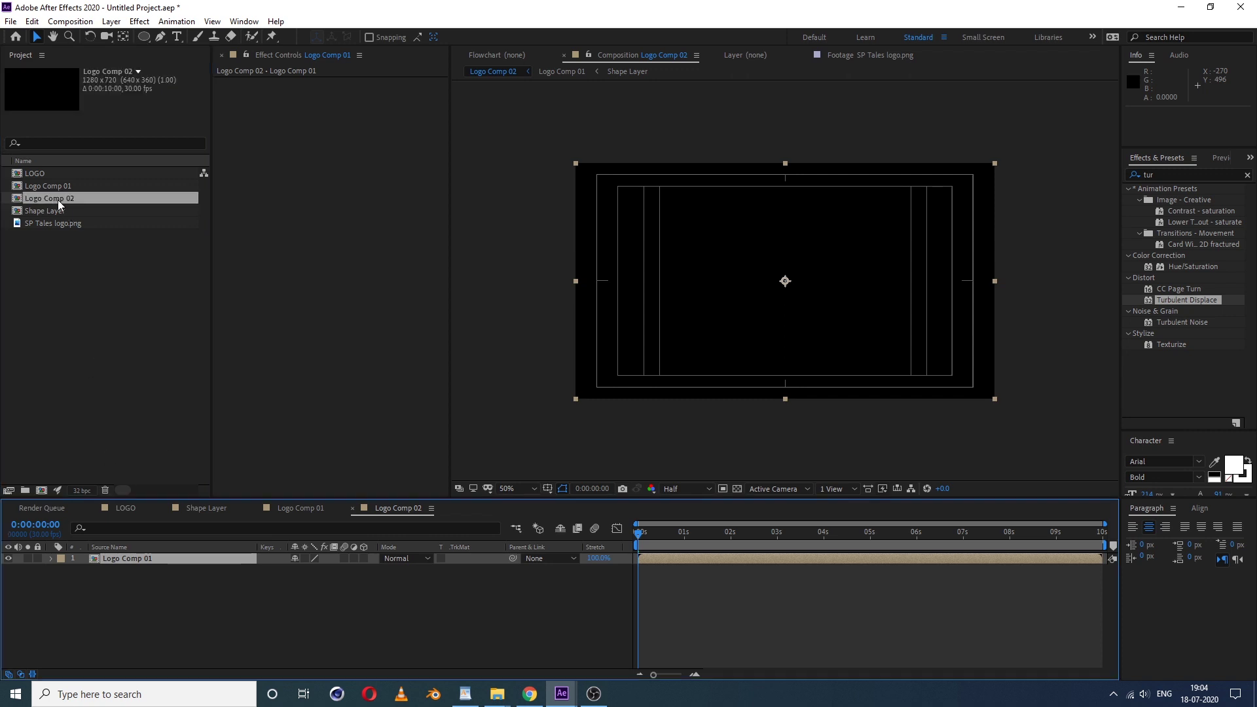
left_click(175, 591)
left_click(136, 559)
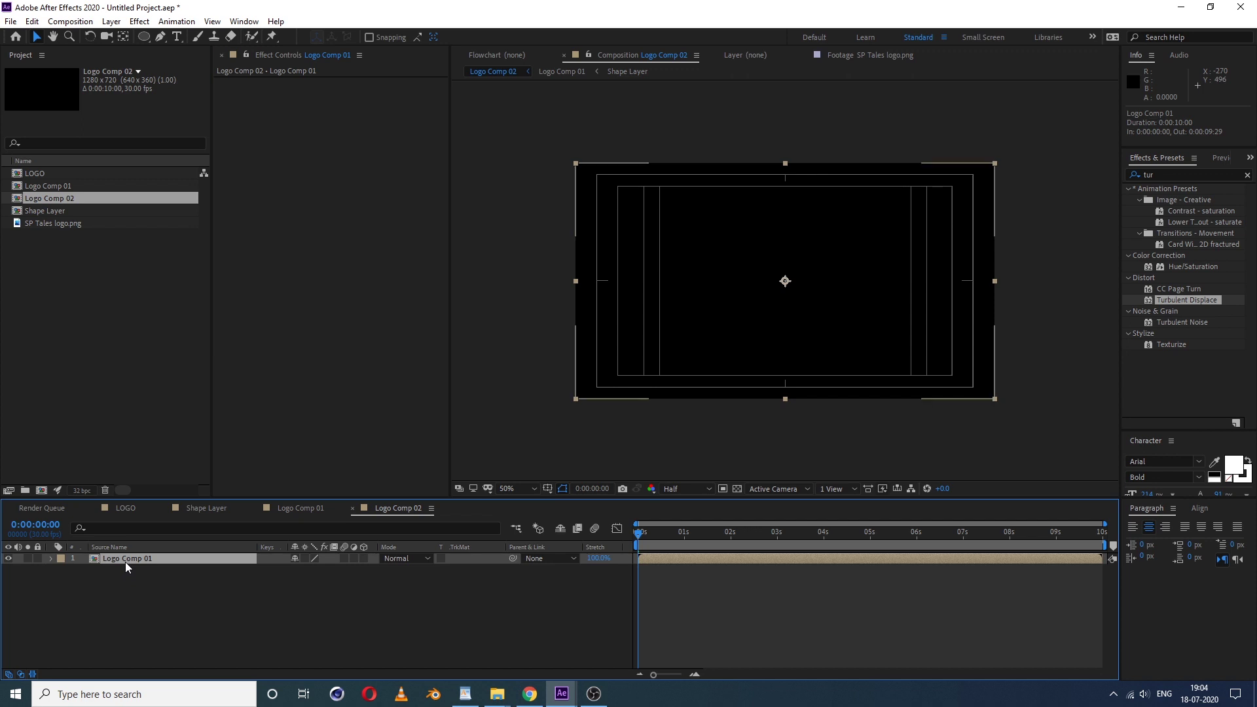
- Duplicate the Logo Comp 01 layer and give the lower copy an Alpha Inverted Matte
key("ctrl+d")
left_click(139, 616)
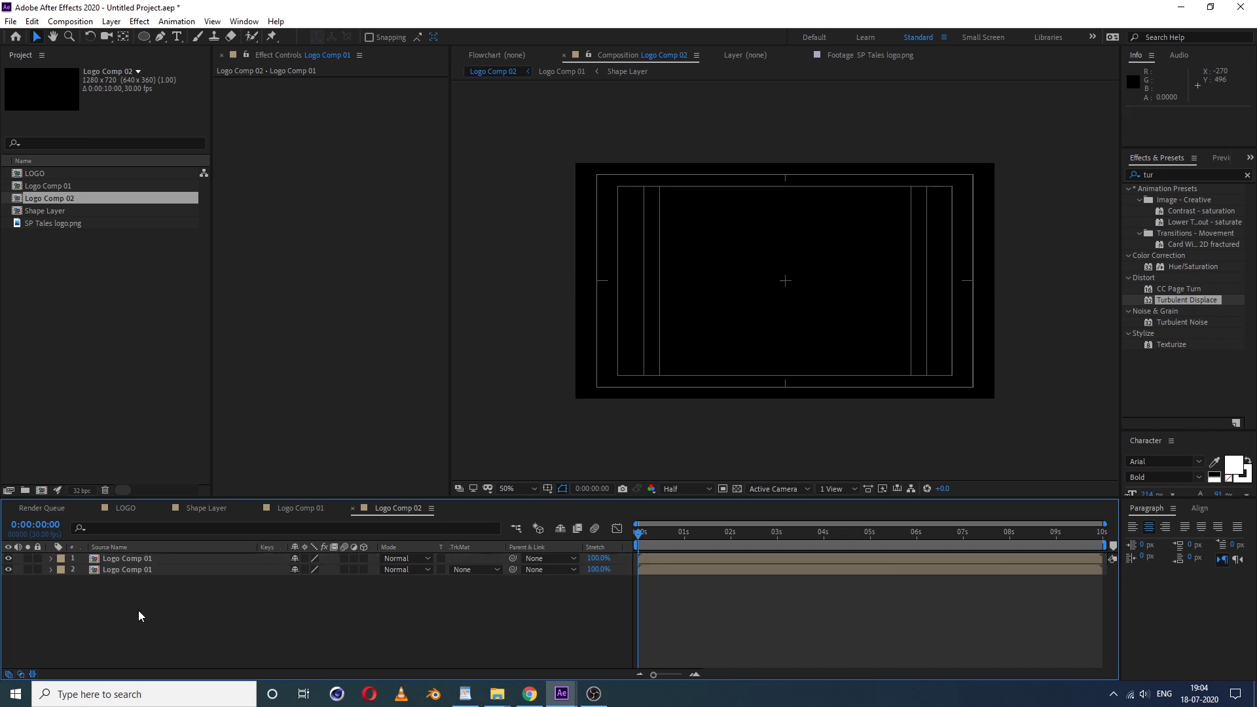
left_click(142, 570)
left_click(143, 559)
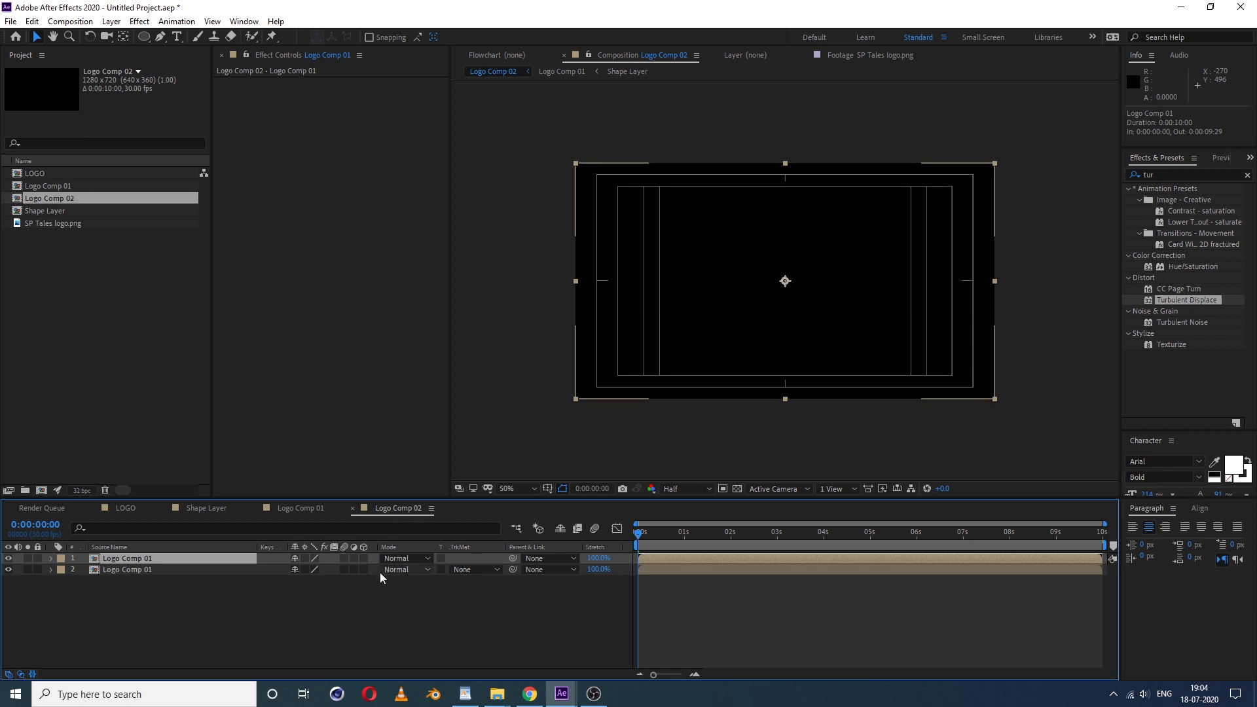
left_click(131, 570)
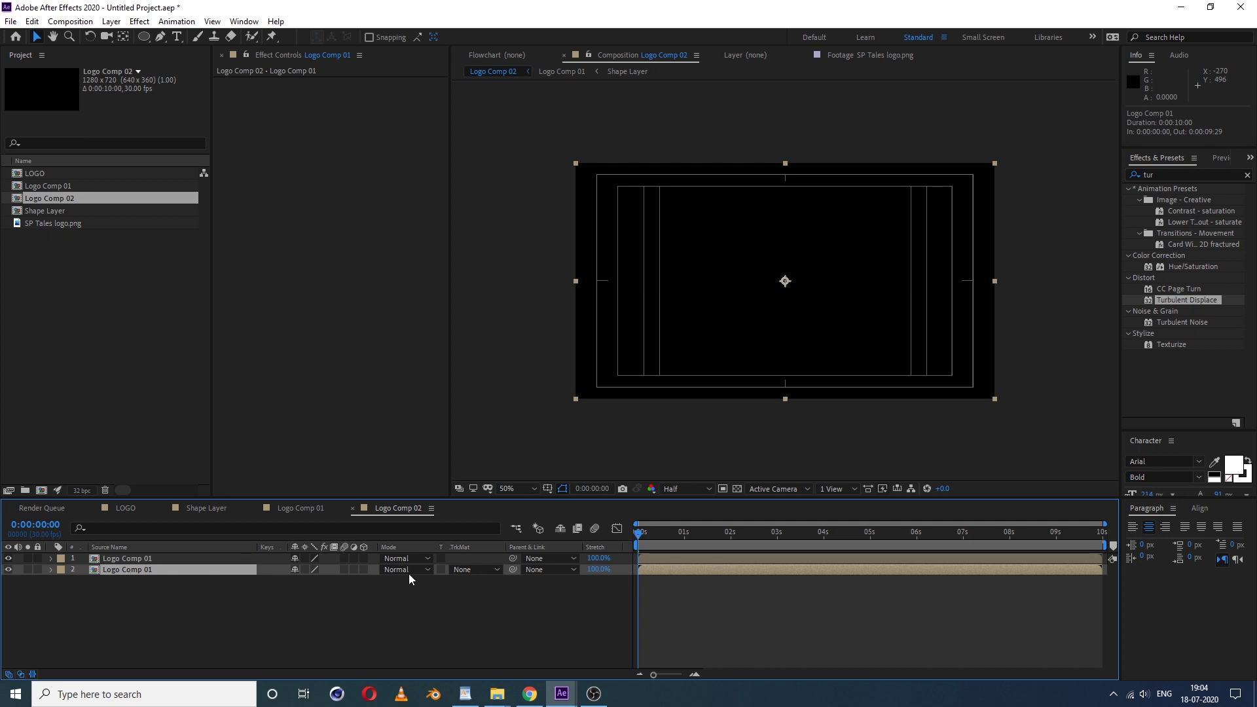
left_click(476, 571)
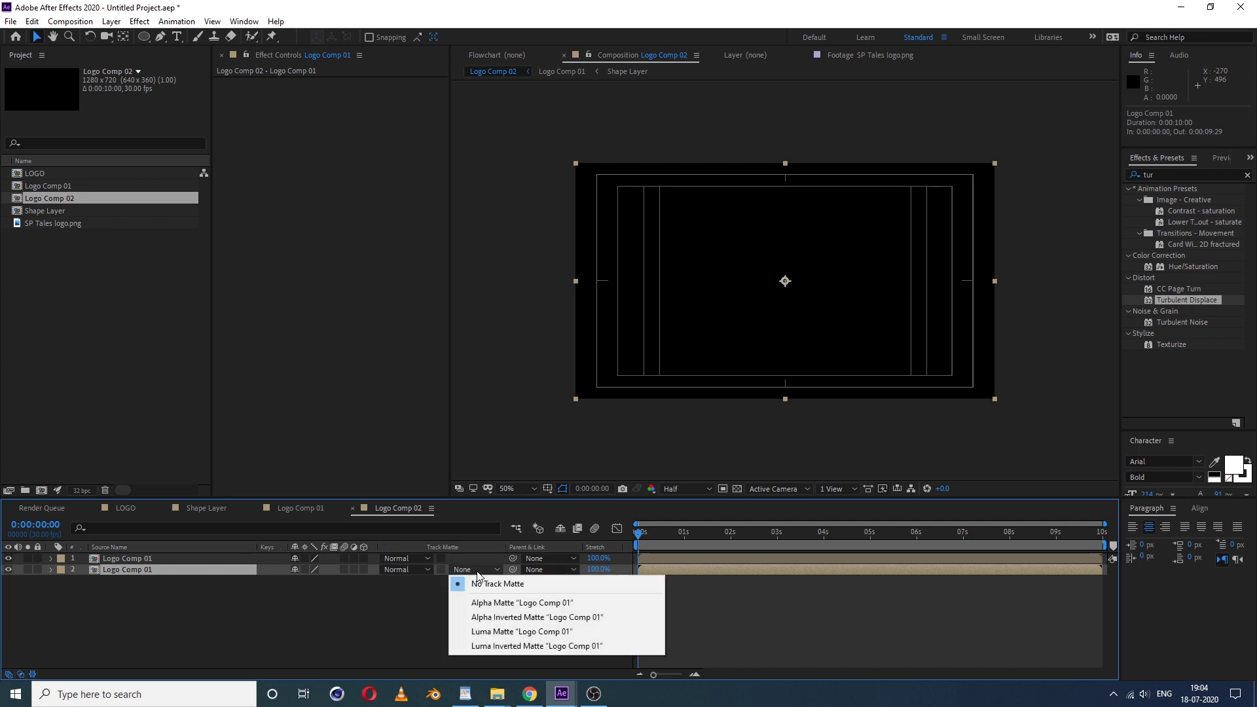
left_click(508, 618)
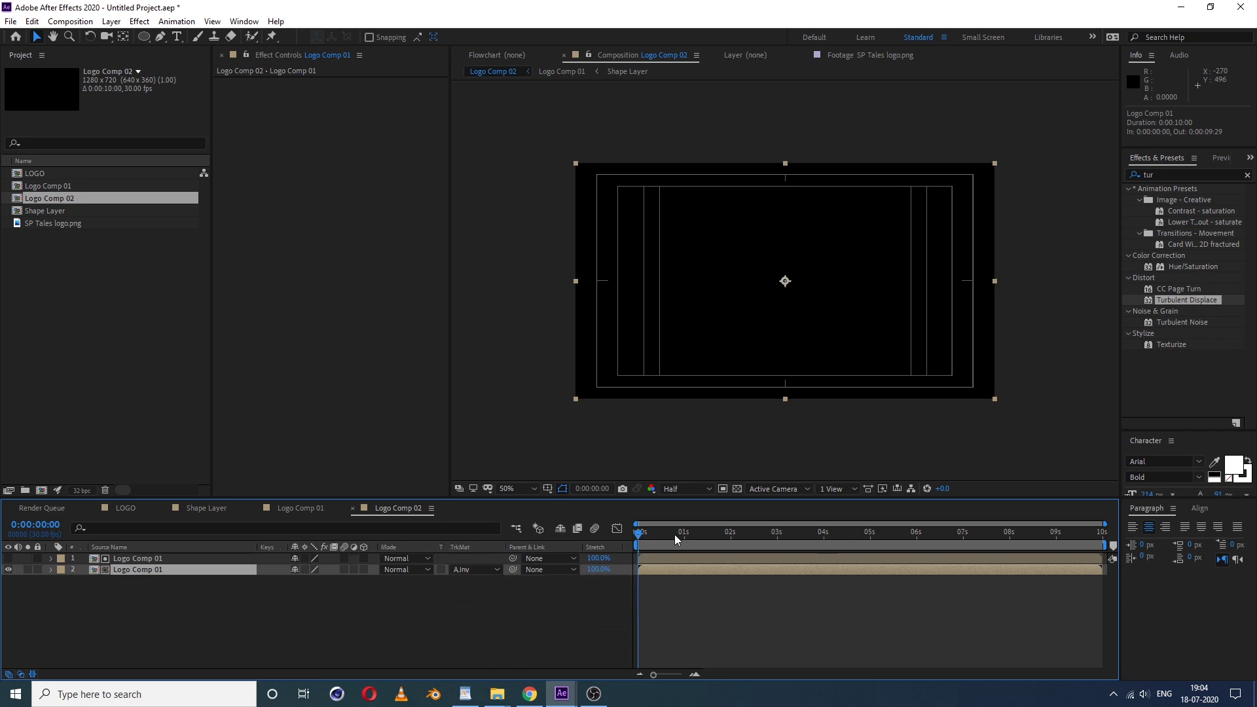
- Offset the lower copy to start 2 frames early, previewing the outline reveal
left_click(697, 533)
key("space")
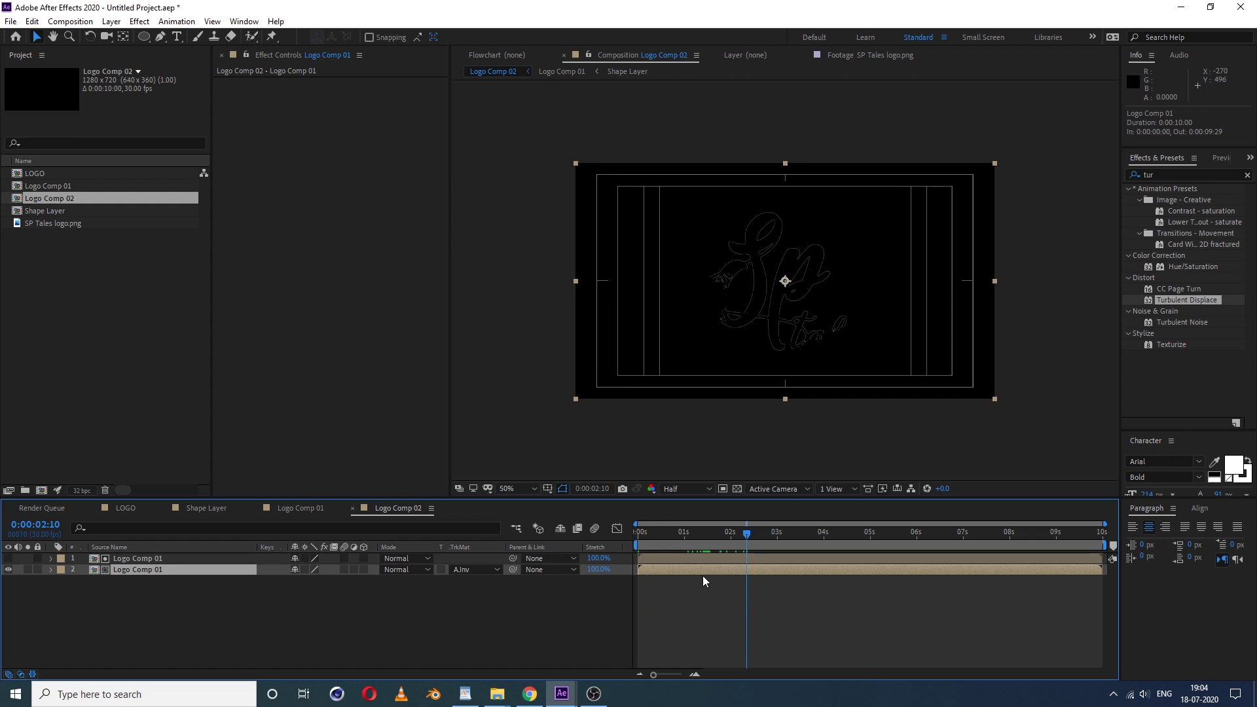
left_click_drag(710, 570, 719, 544)
left_click_drag(653, 571, 653, 568)
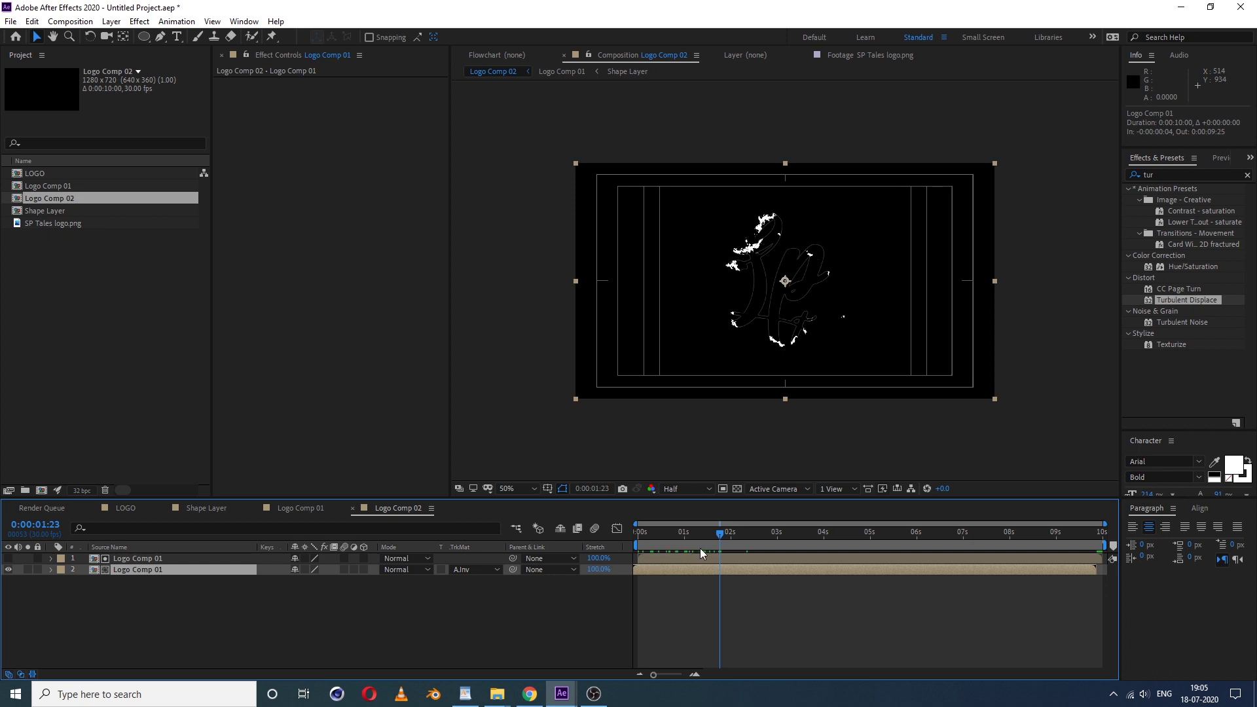
left_click_drag(695, 533, 801, 550)
left_click(669, 537)
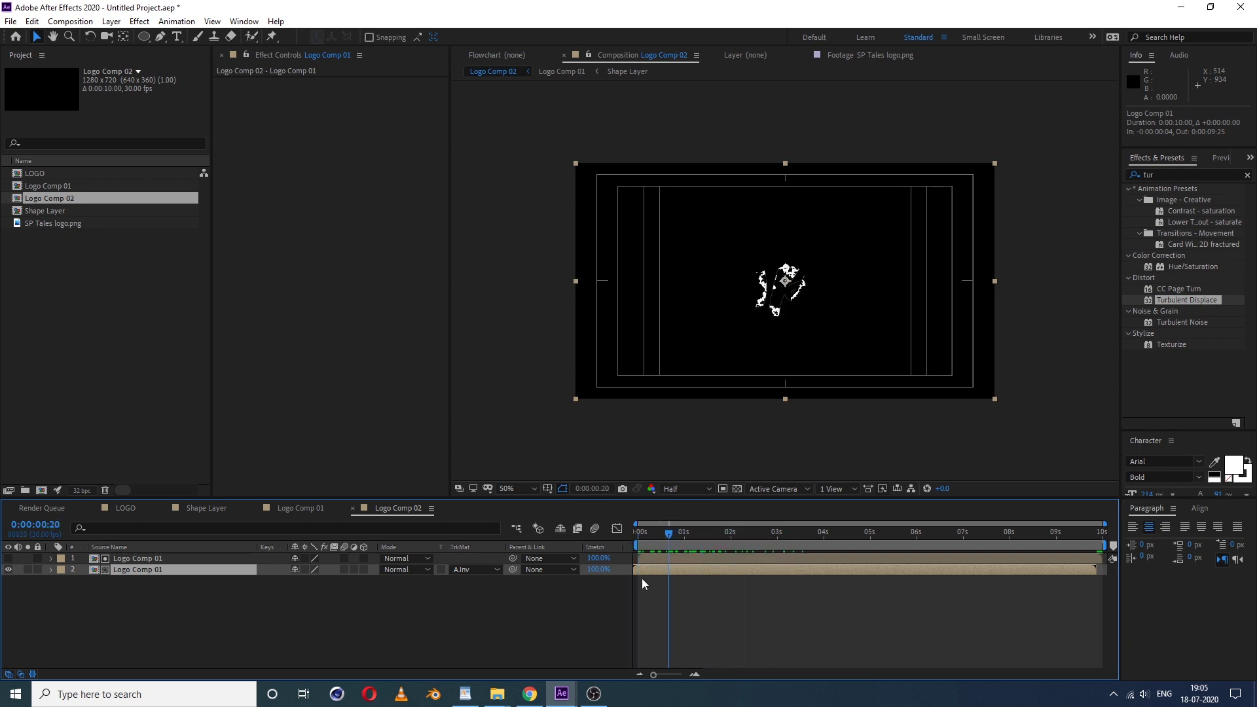
left_click_drag(644, 570, 707, 575)
- Nest Logo Comp 02 into a new composition, Logo Comp 03
left_click(103, 322)
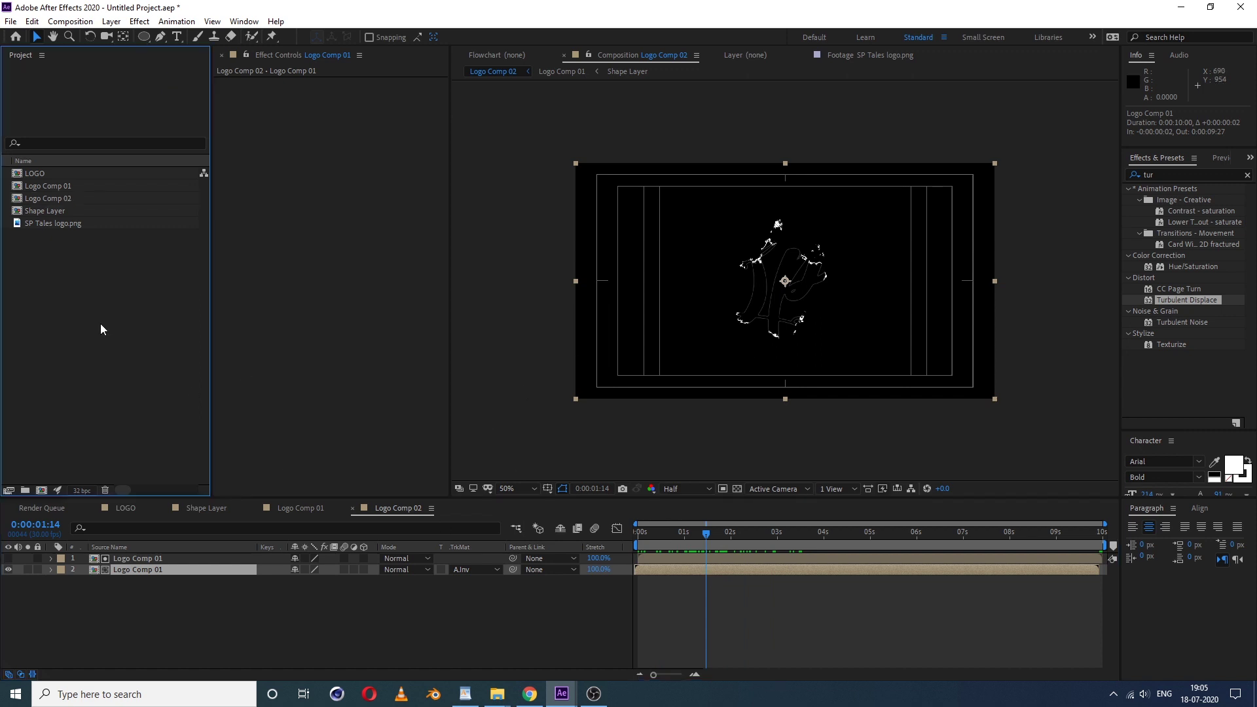
left_click(69, 197)
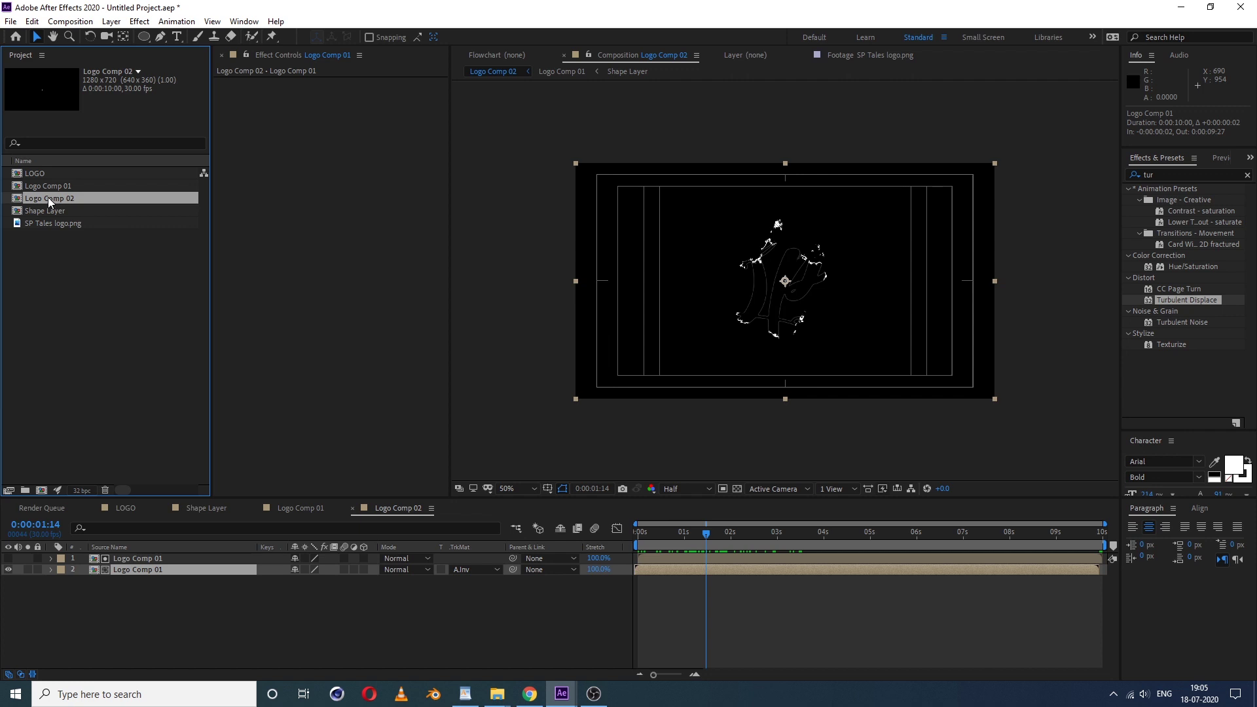
left_click_drag(49, 197, 46, 490)
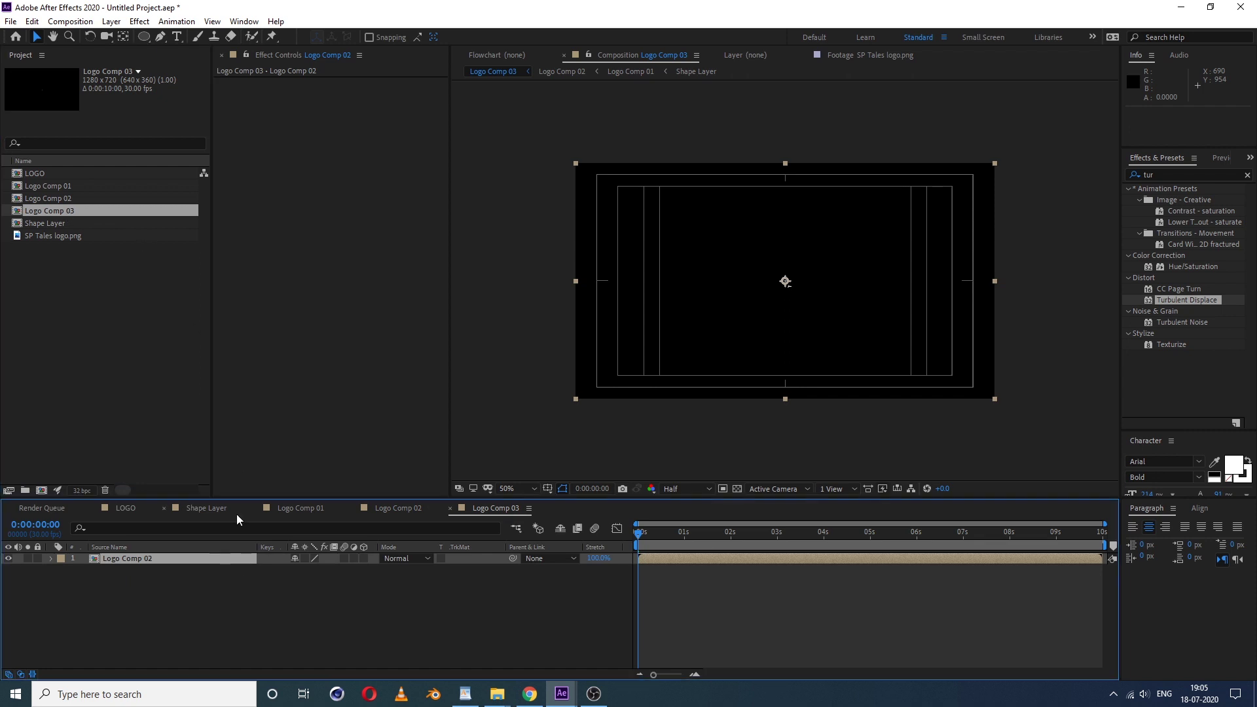
left_click(140, 585)
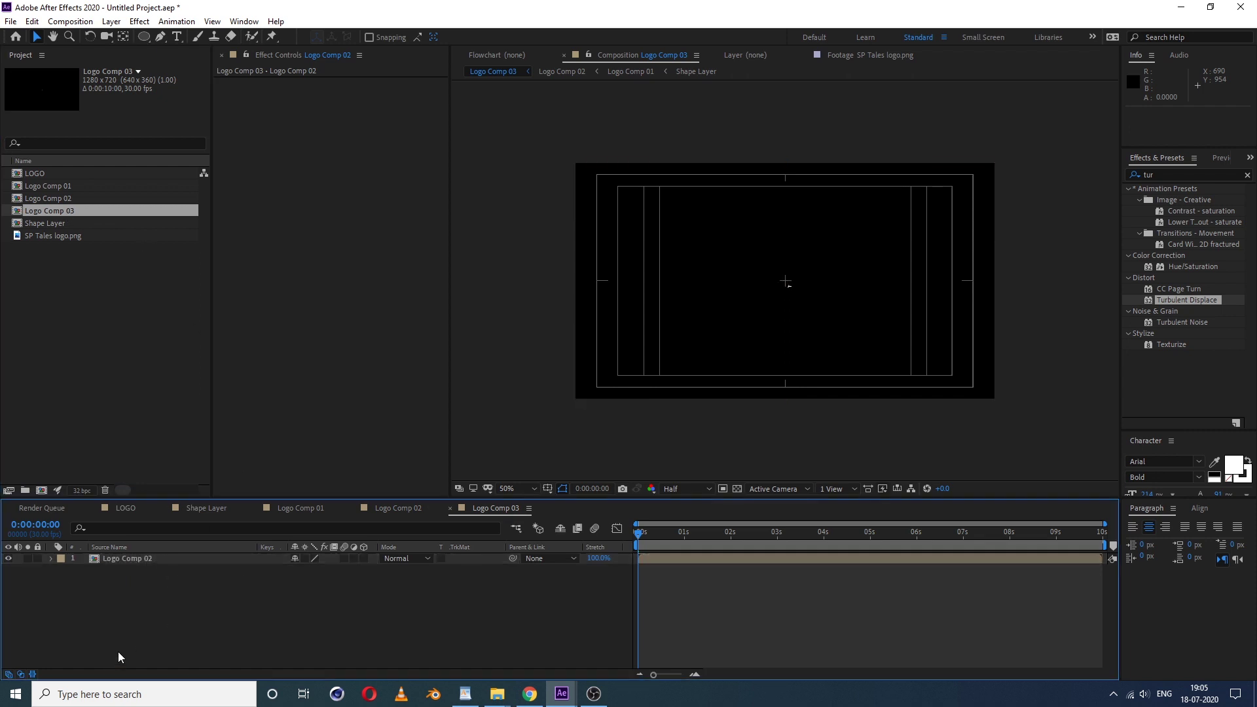
left_click(147, 559)
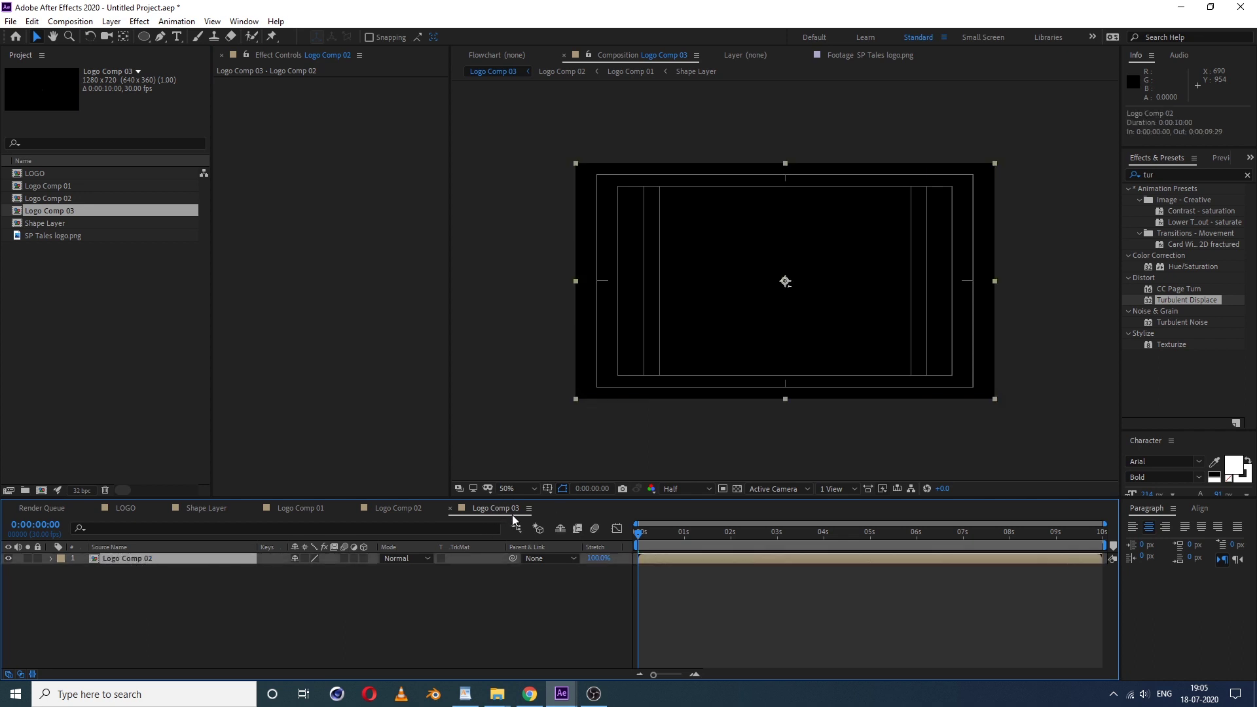
- Add Shape Layer from the Project panel above Logo Comp 02 in the timeline
left_click(159, 606)
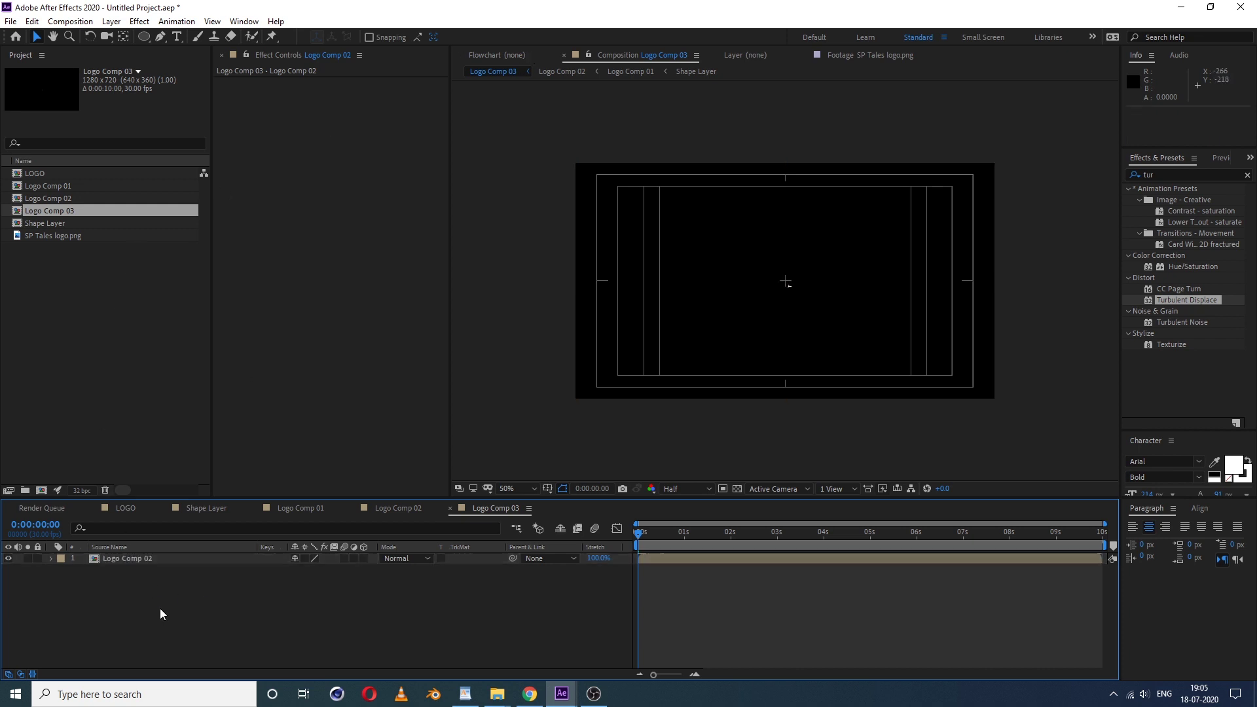
left_click(48, 226)
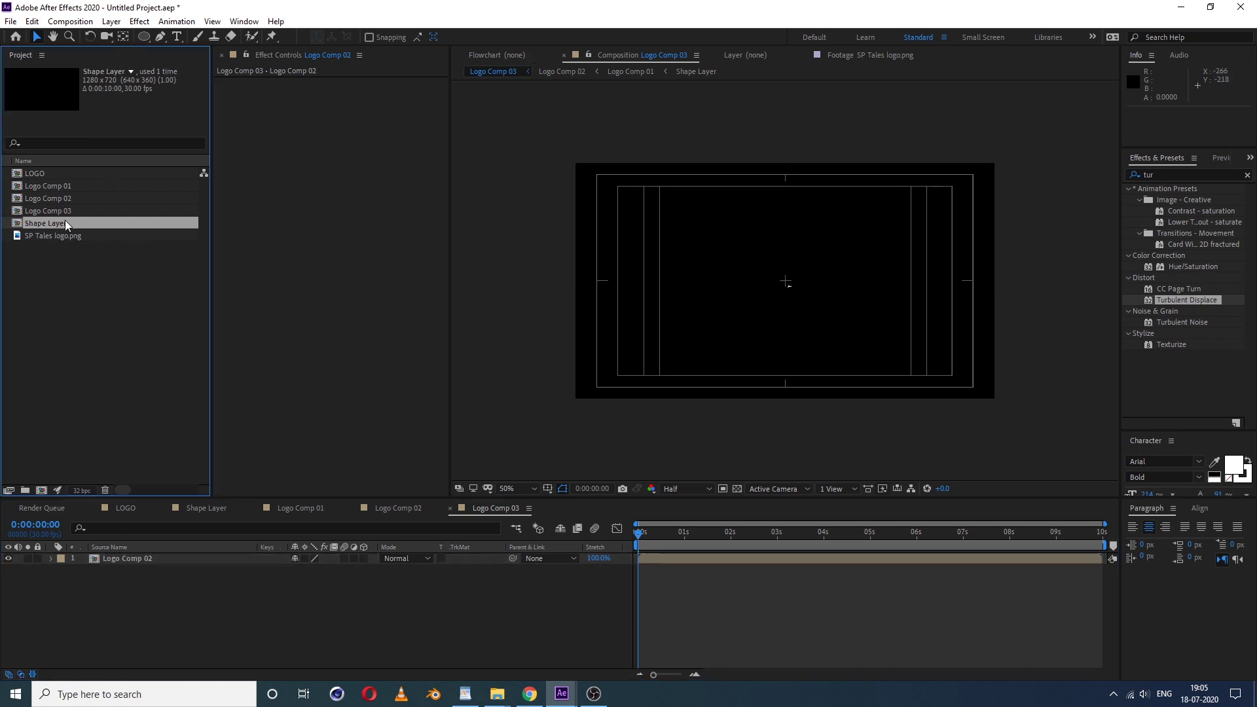
left_click_drag(37, 223, 127, 555)
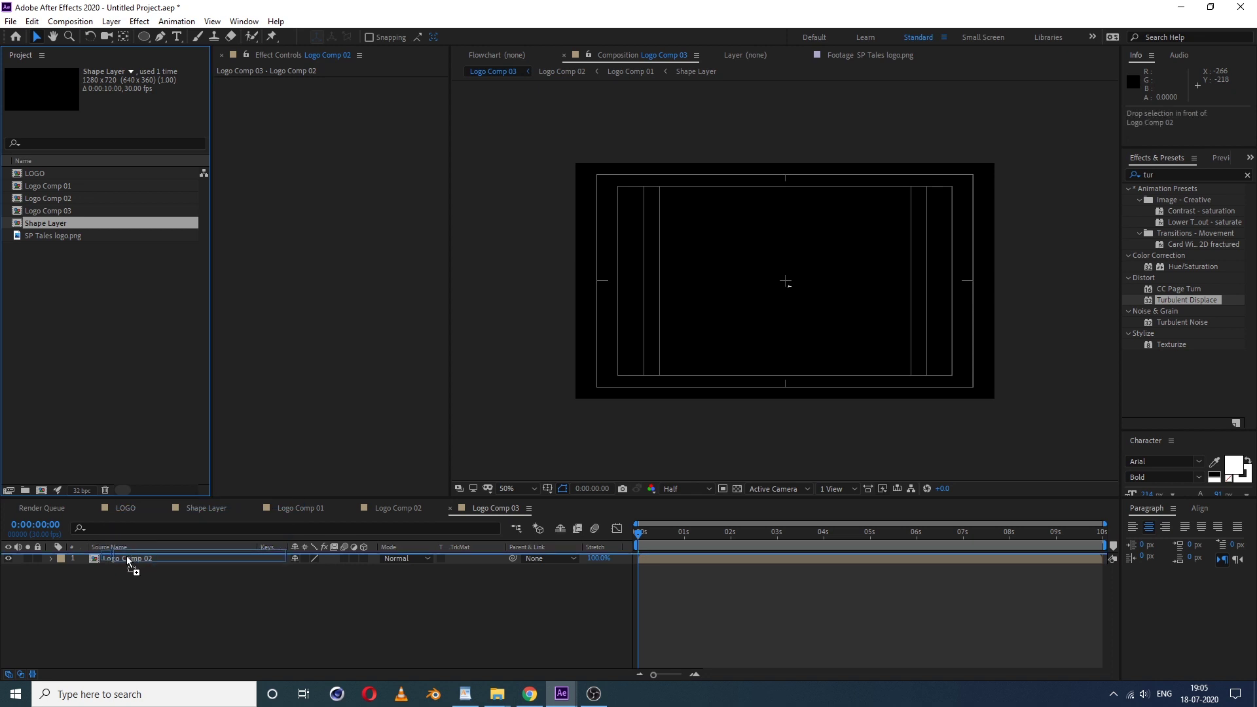
left_click_drag(127, 556, 126, 556)
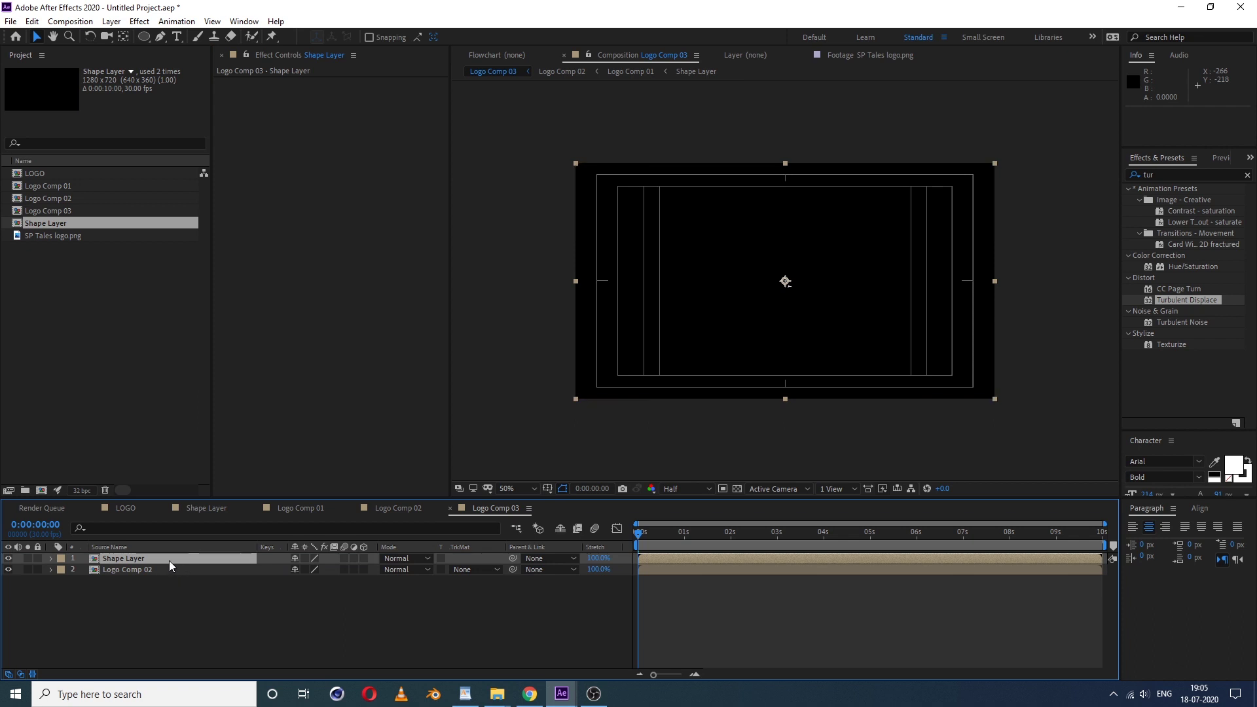
- Set Logo Comp 02's track matte to Alpha Inverted Matte from Shape Layer
left_click(707, 536)
left_click_drag(708, 535, 709, 535)
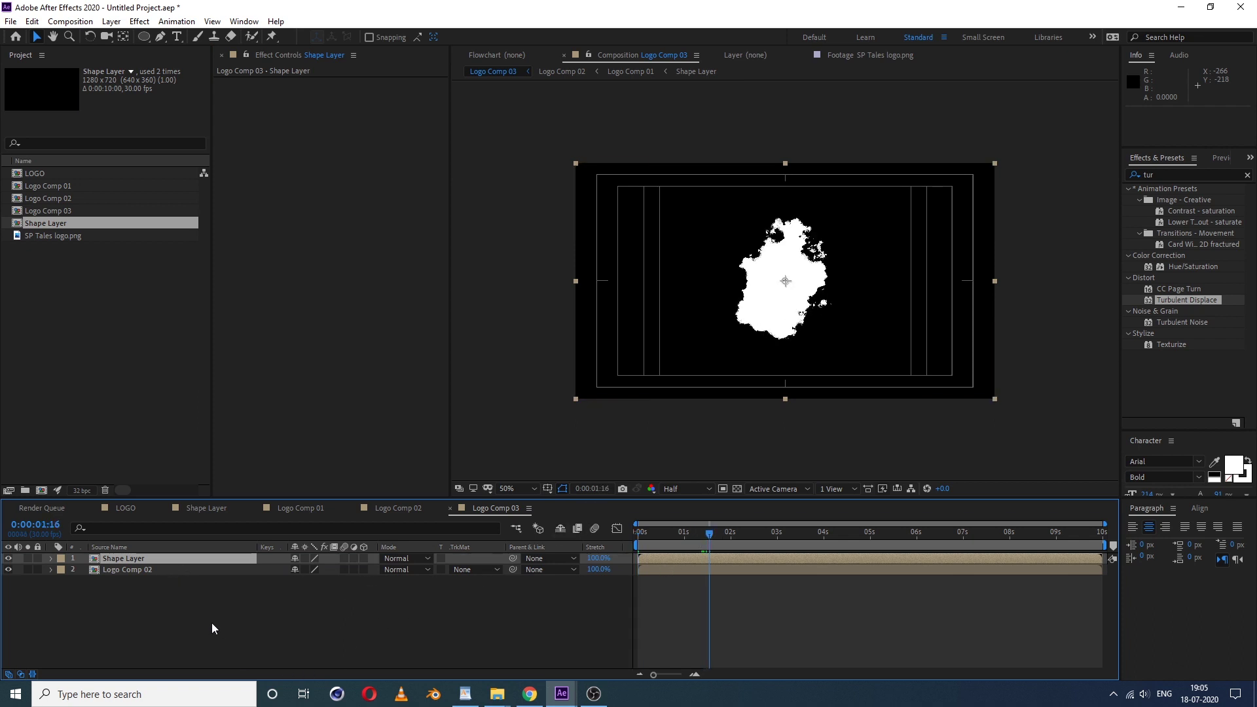
left_click(145, 570)
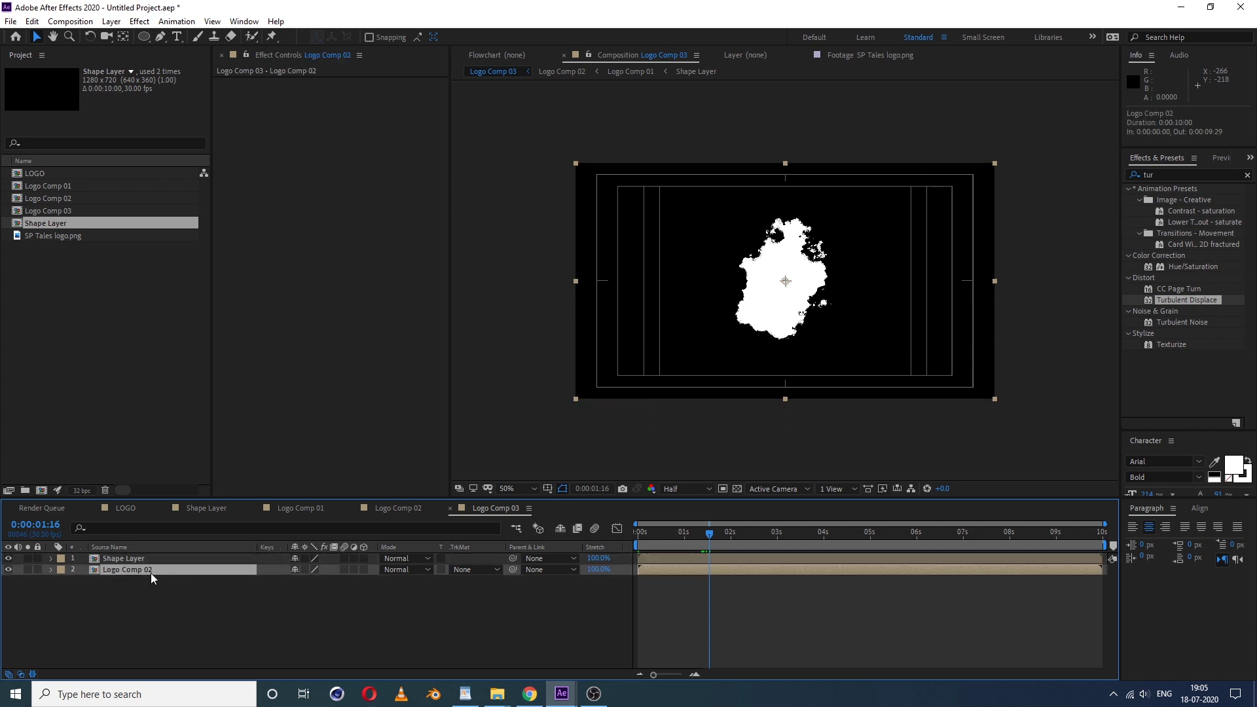
left_click(469, 571)
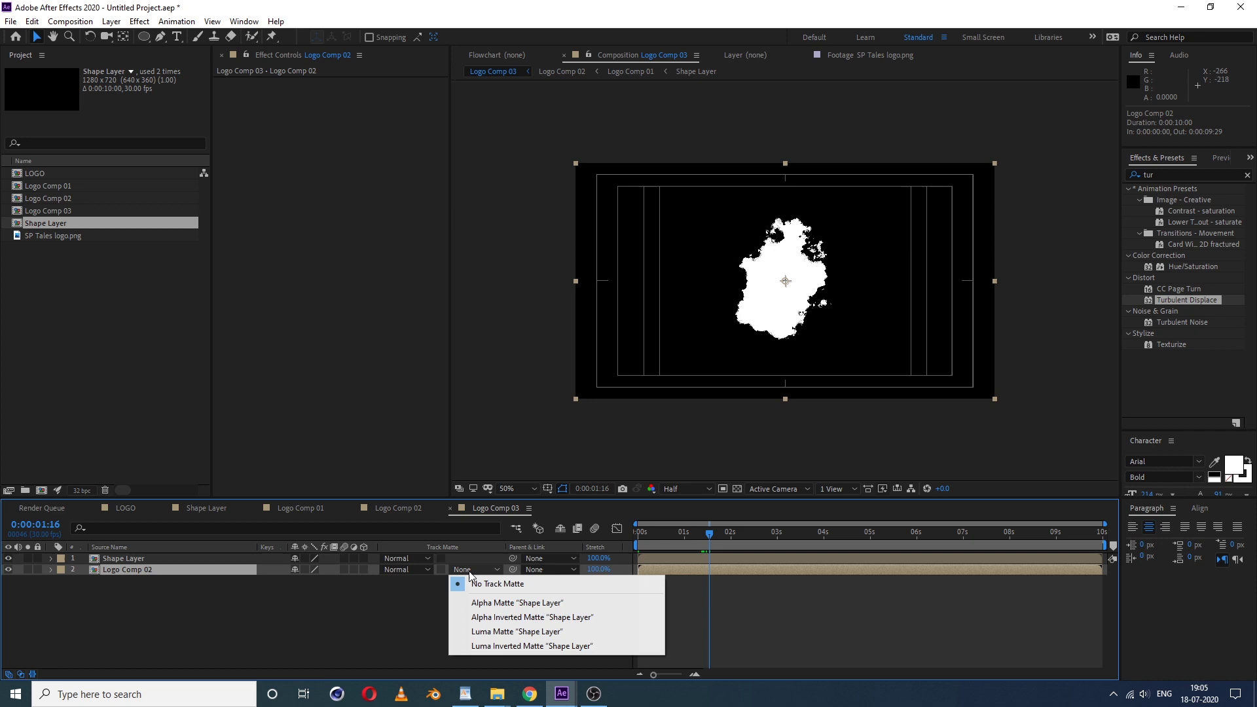
left_click(496, 619)
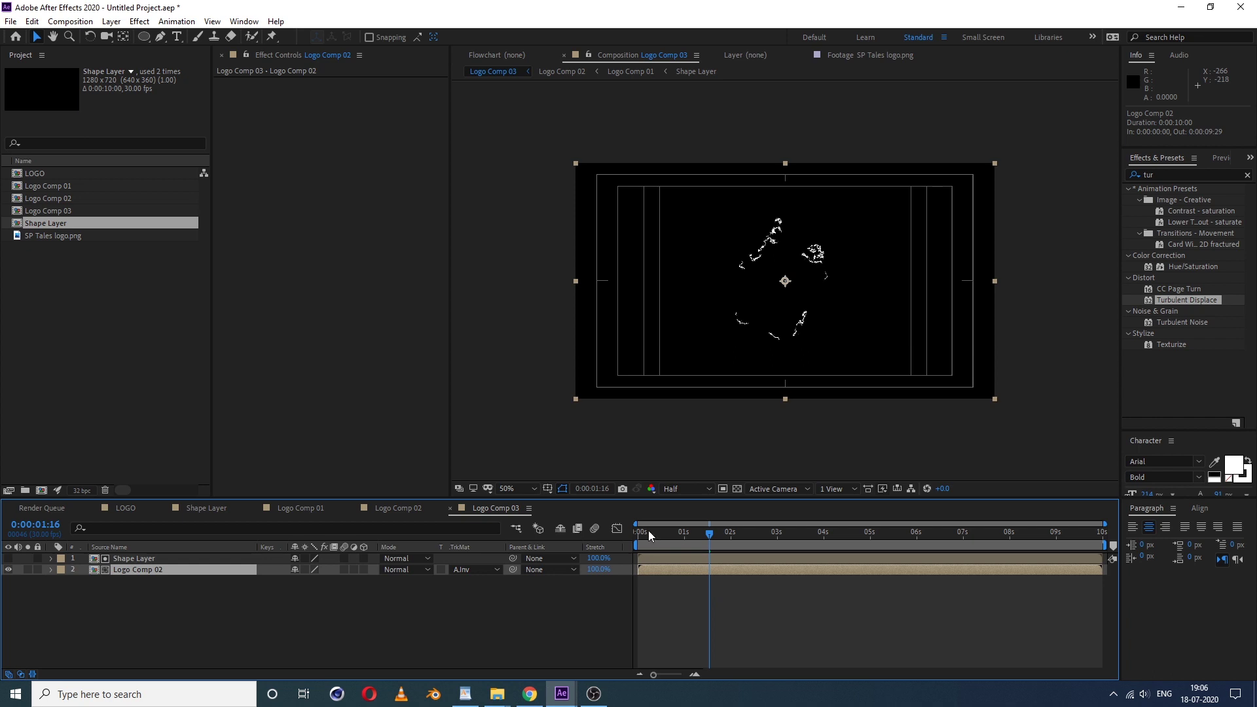
- Preview the animation and delay the Shape Layer to start 10 frames in
left_click_drag(648, 530, 599, 533)
key("equal")
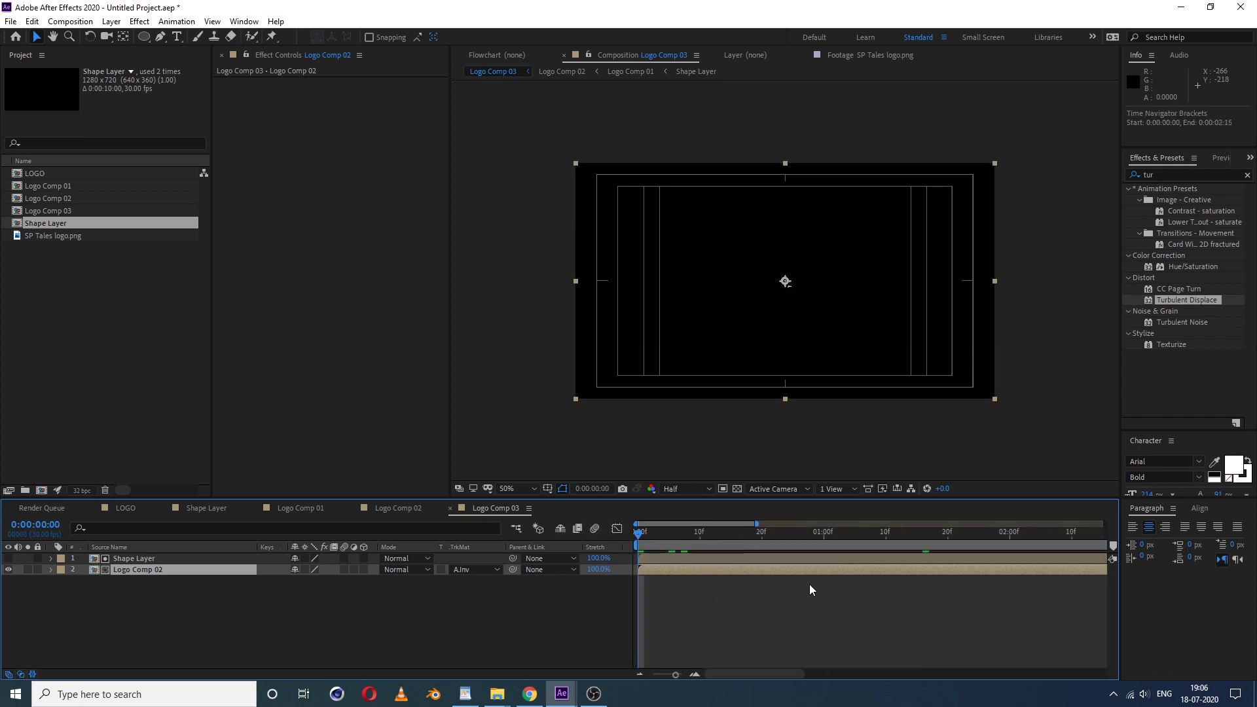
key("space")
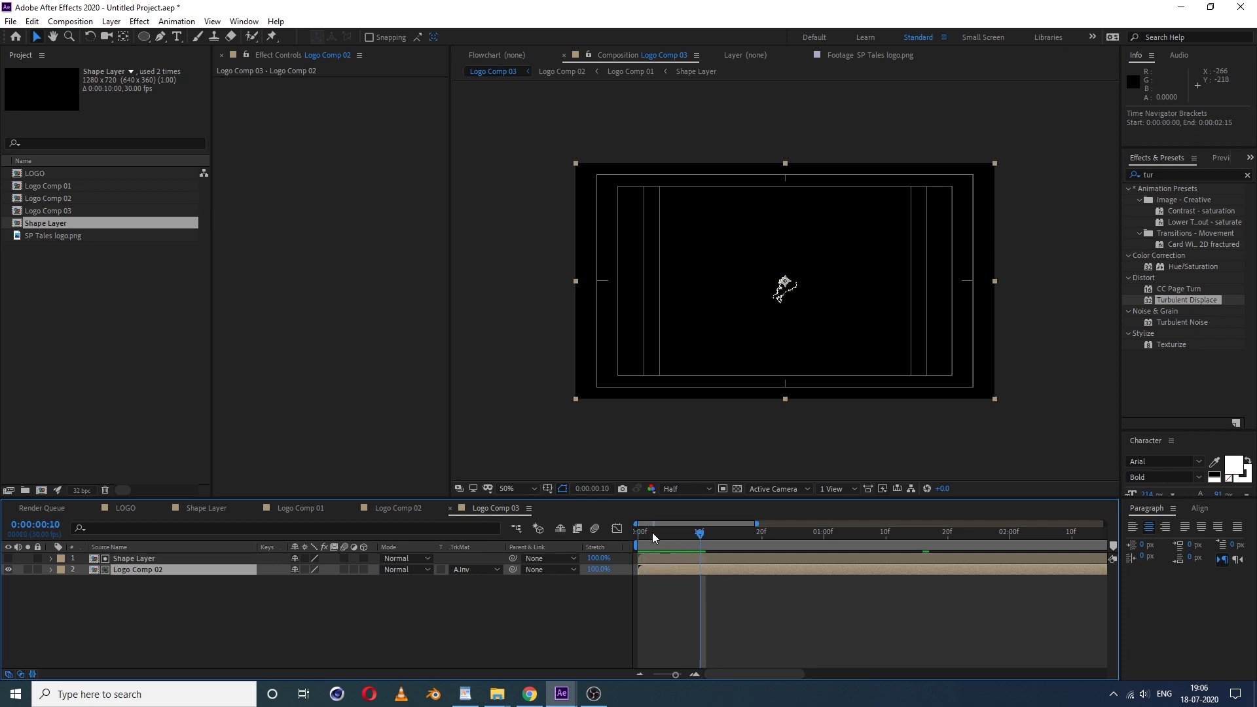
key("space")
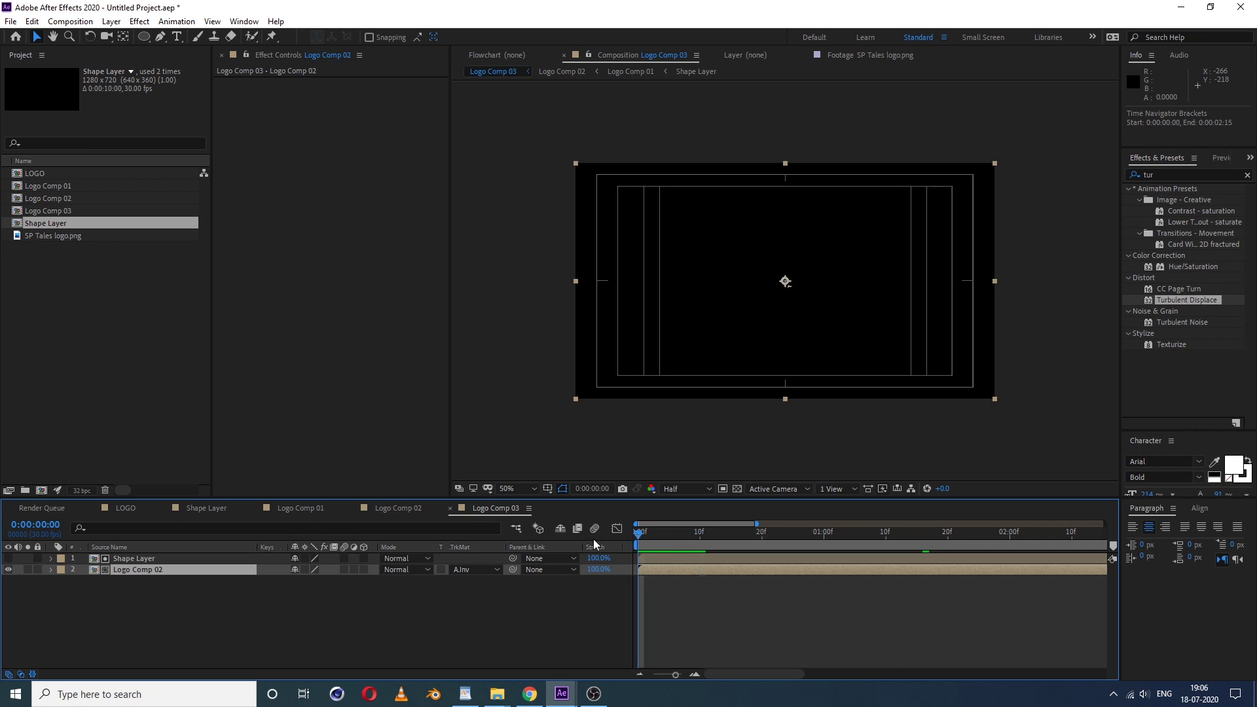
key("space")
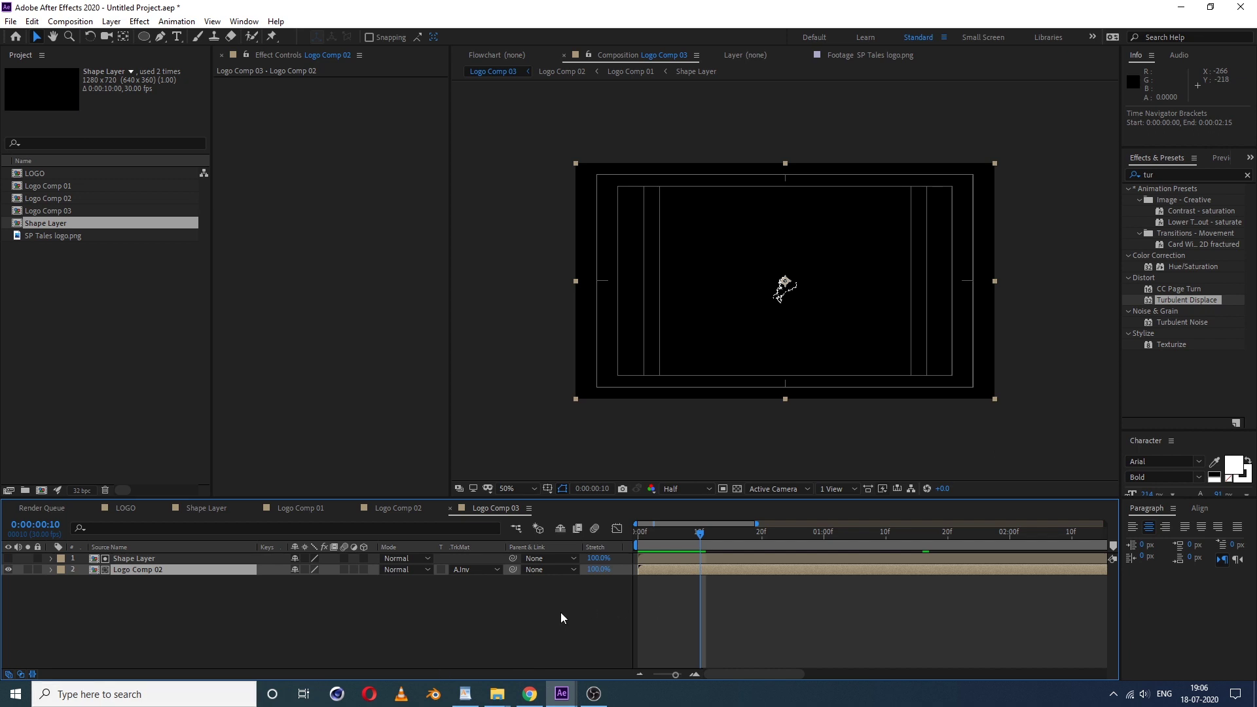
left_click(665, 558)
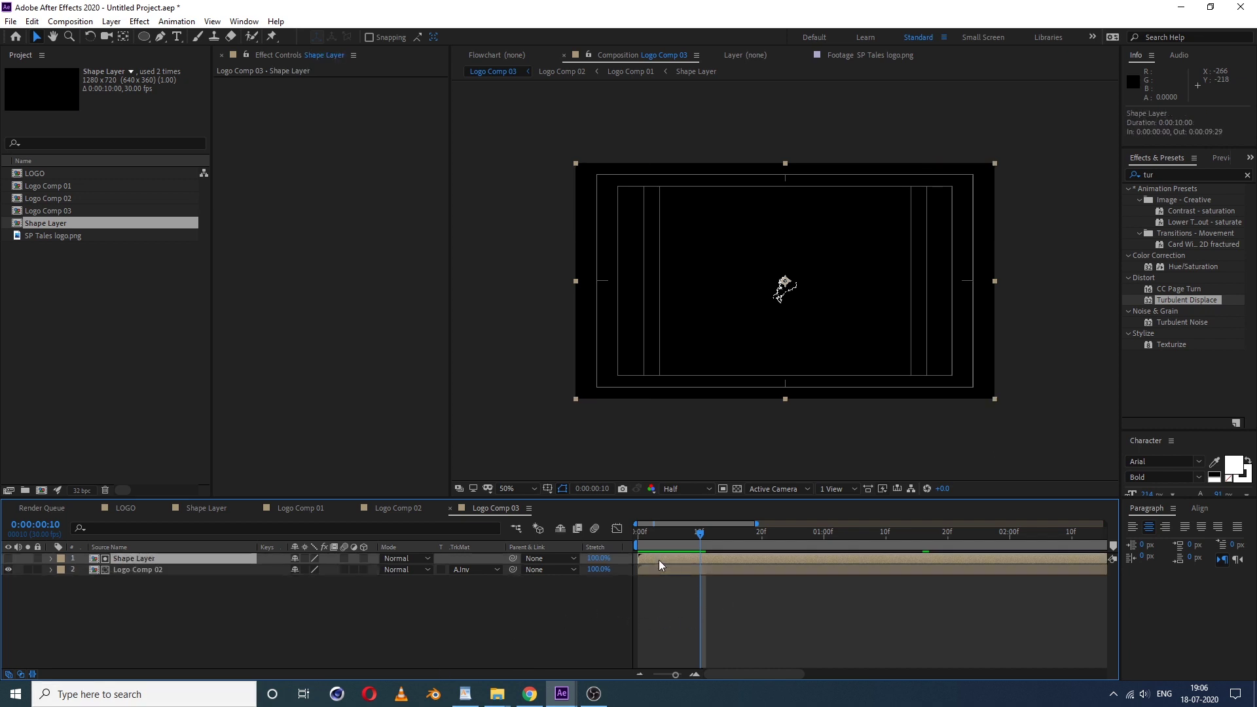
left_click_drag(652, 561, 1094, 550)
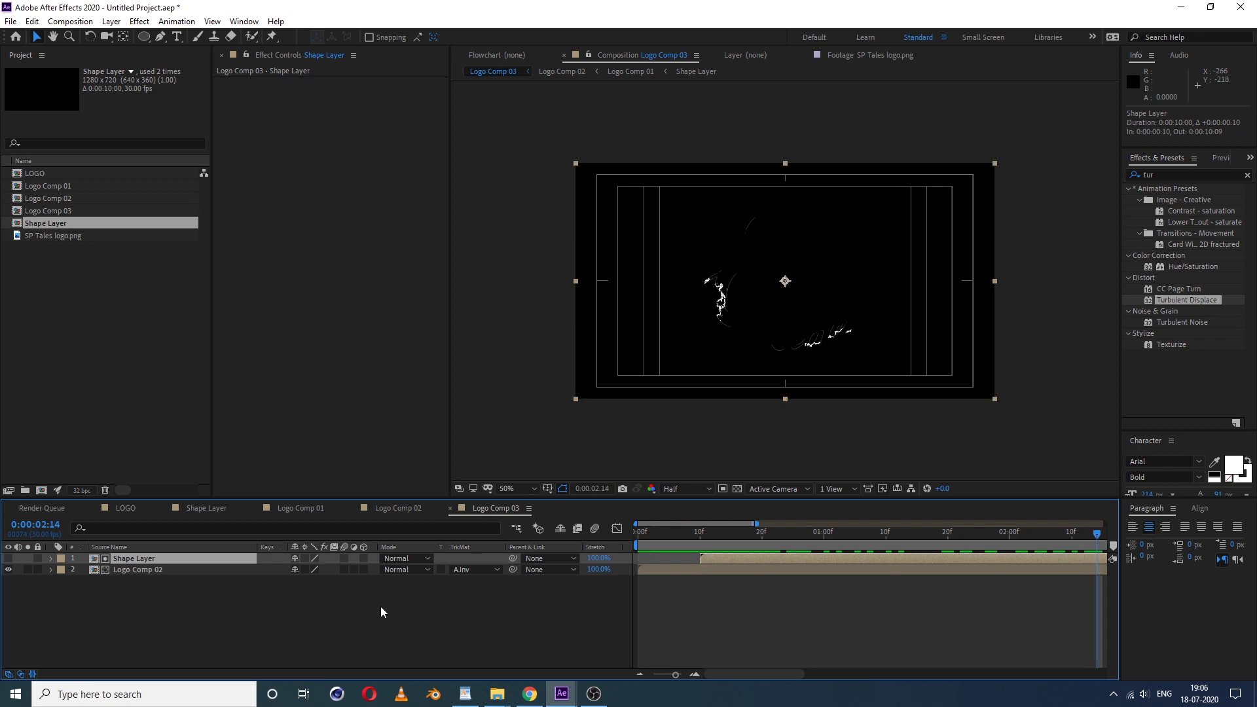
- Nest Logo Comp 03 into a new Logo Comp 04 and type the new name Particle
left_click(46, 378)
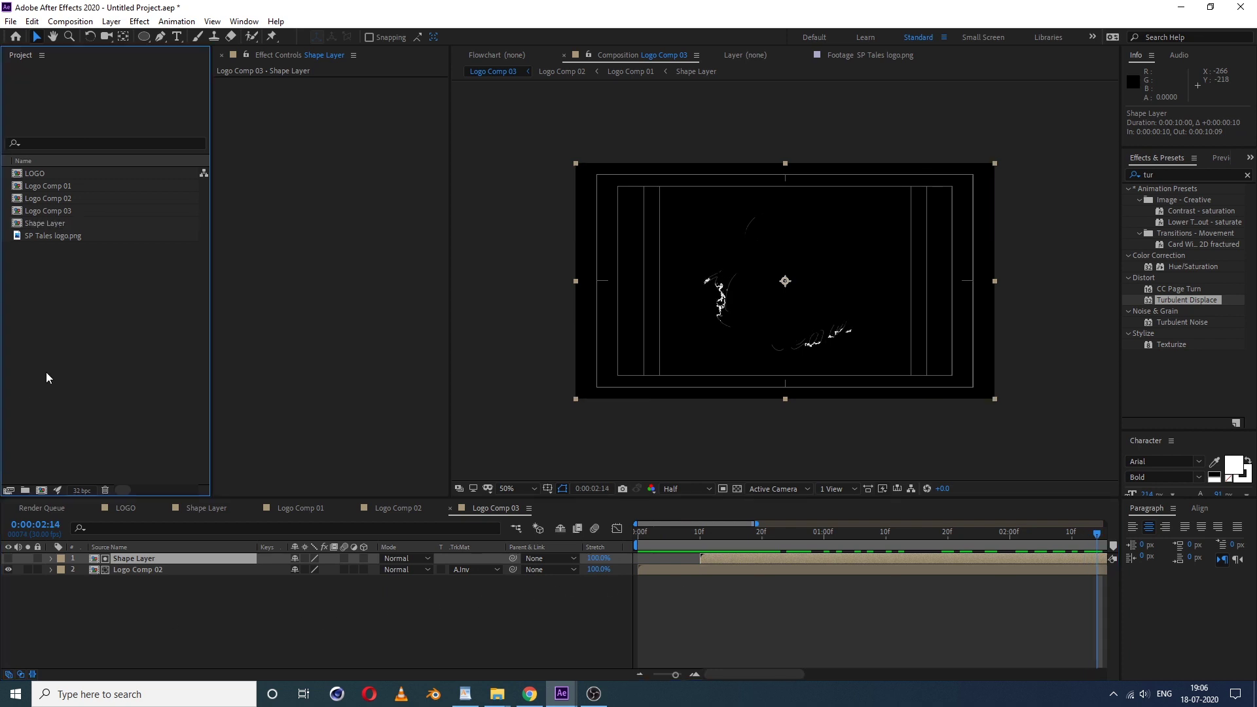
left_click(49, 210)
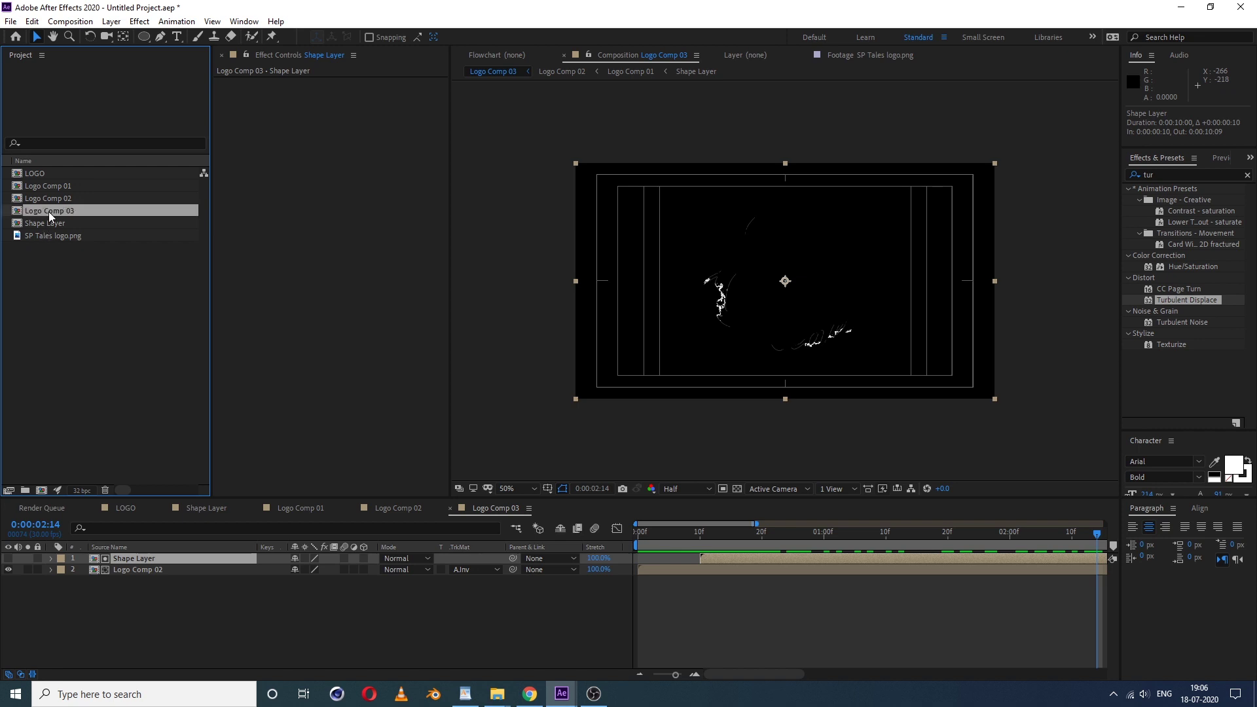
left_click_drag(56, 210, 42, 489)
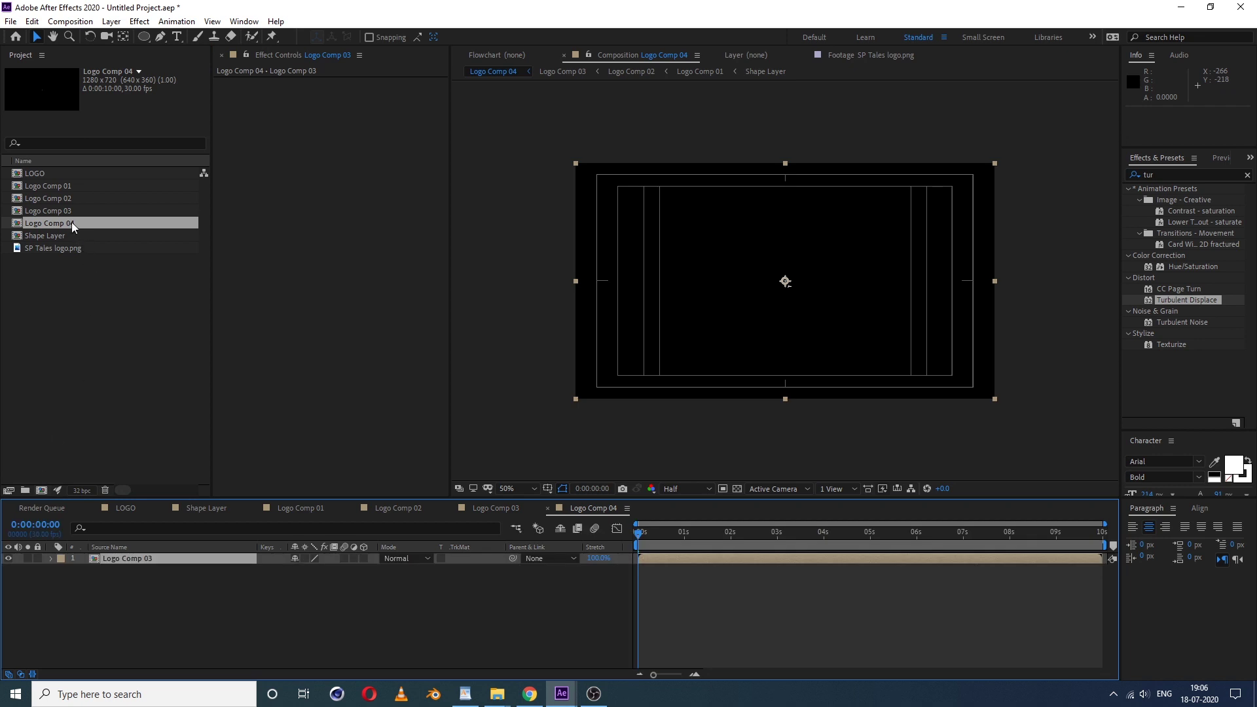
left_click(73, 223)
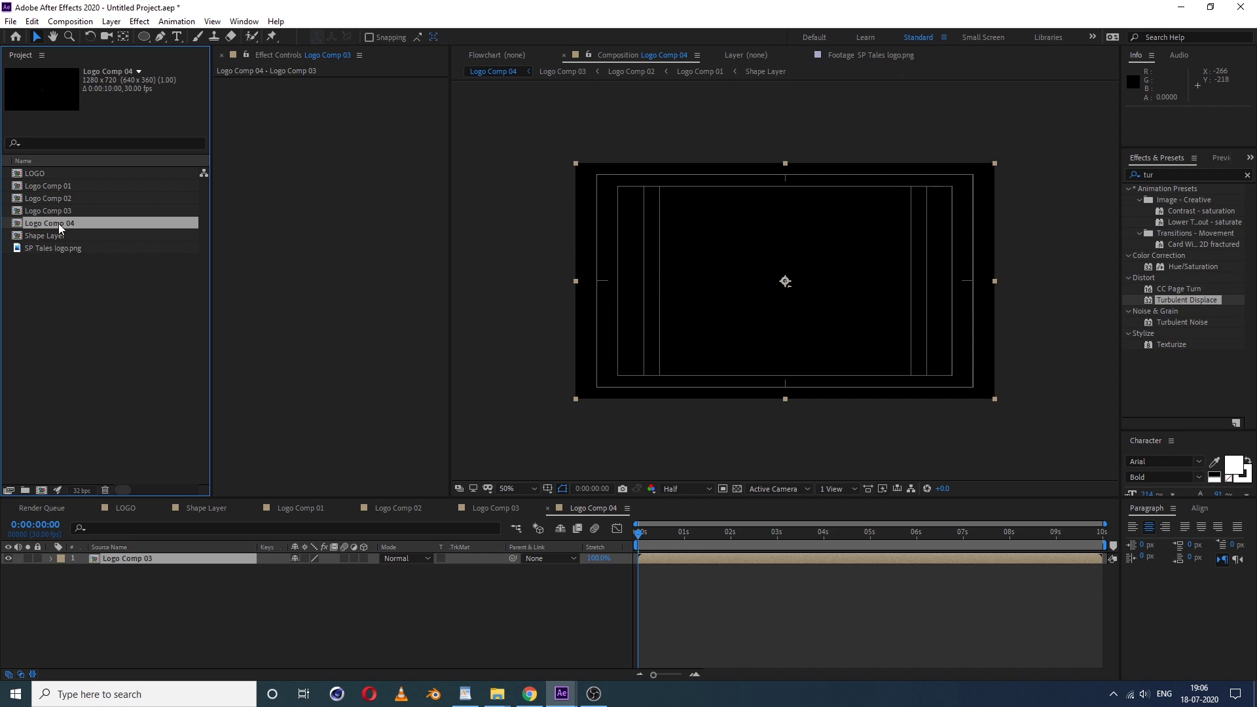
key("Return")
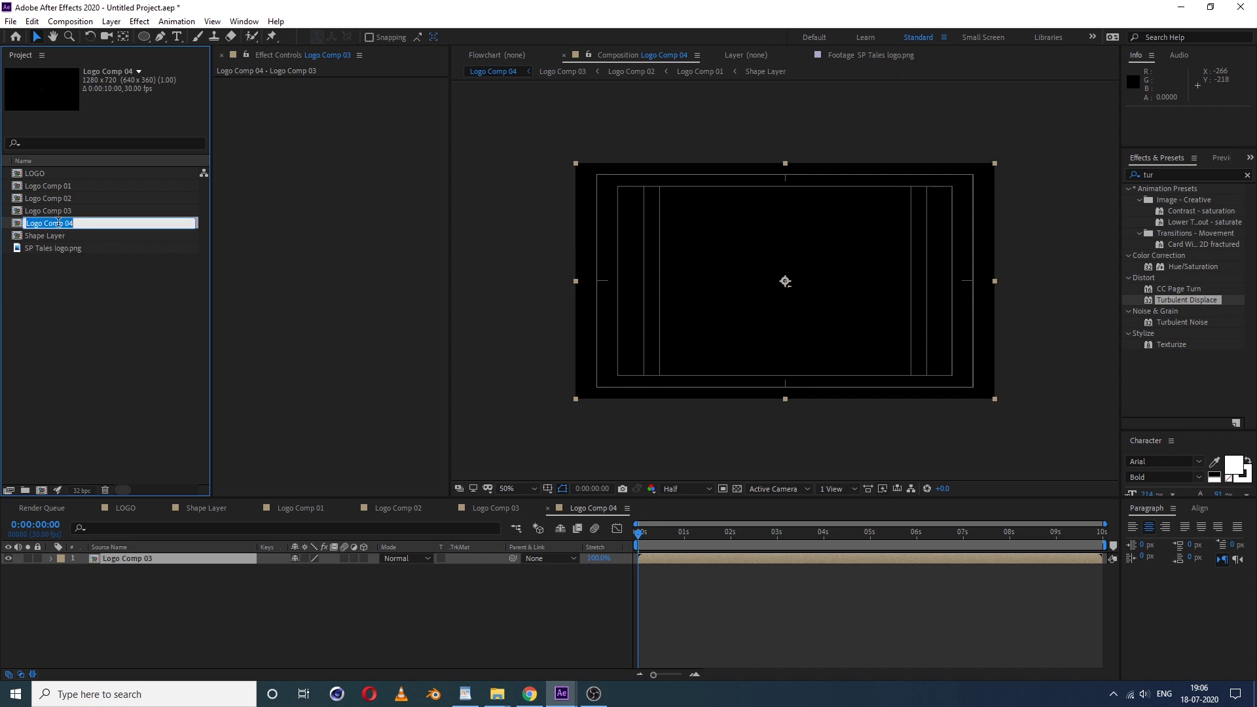
type("Particle")
- Confirm the composition name Particle and open it
key("Return")
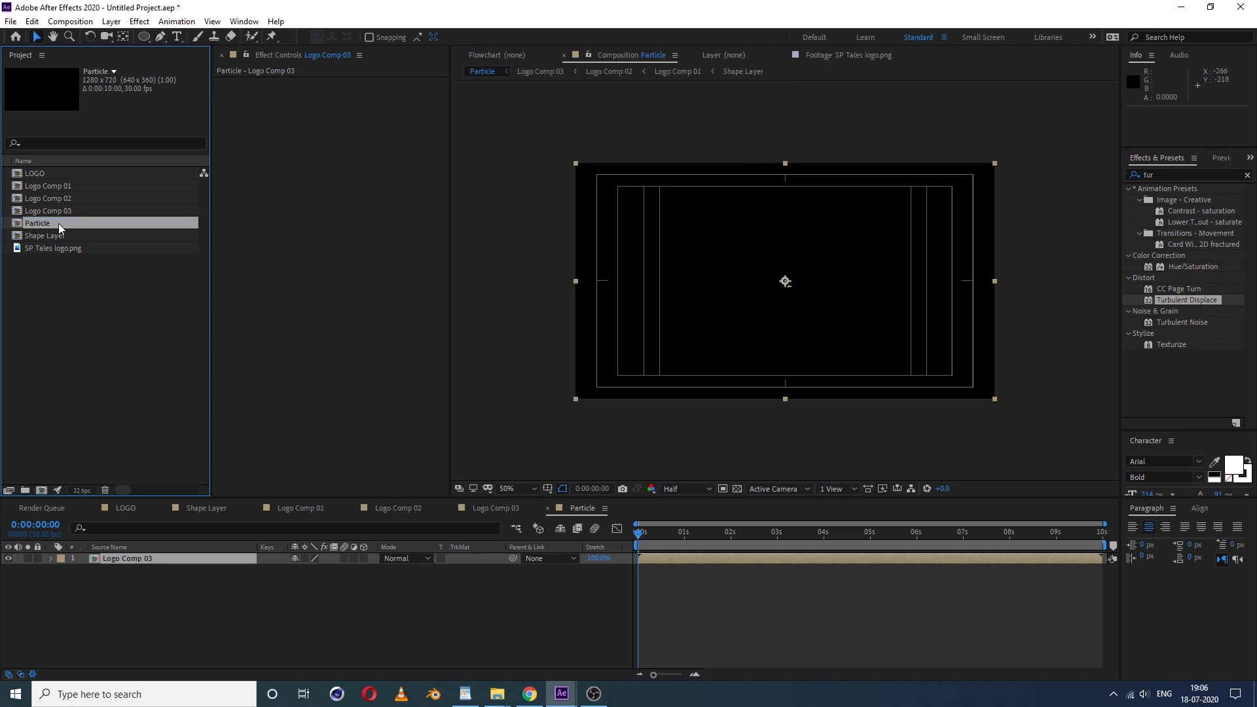
left_click(130, 548)
double_click(88, 223)
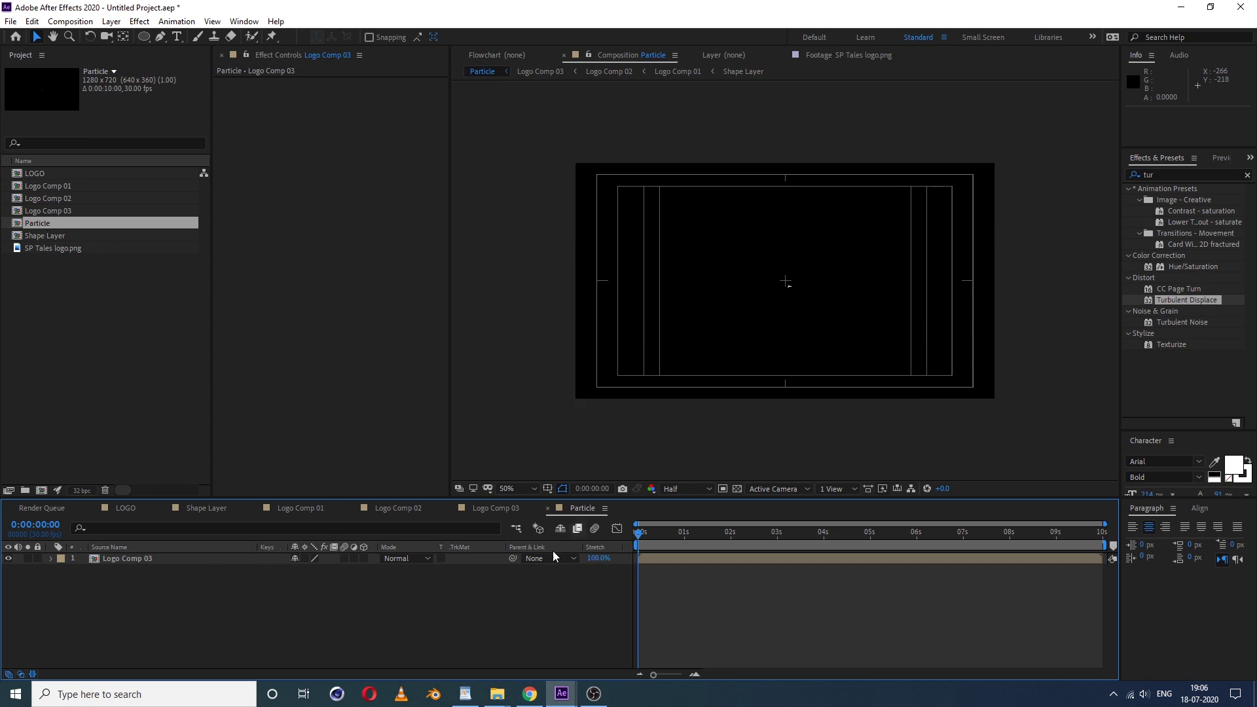
left_click(119, 557)
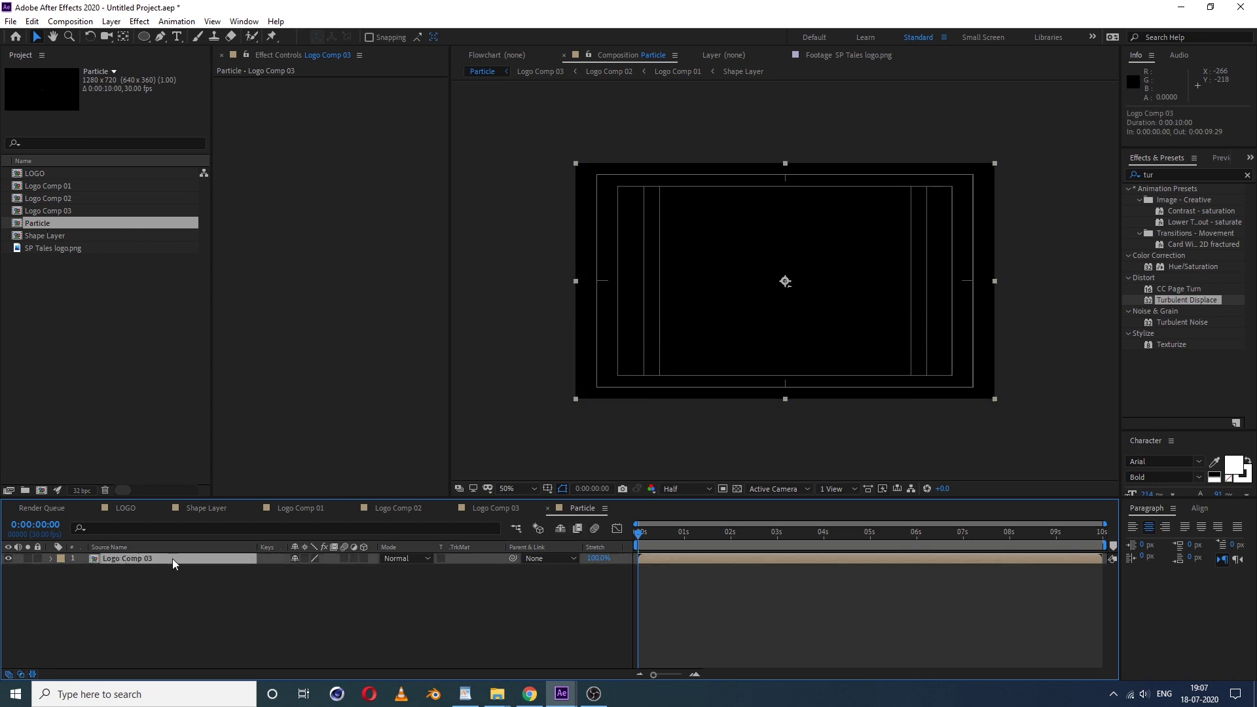
left_click(195, 608)
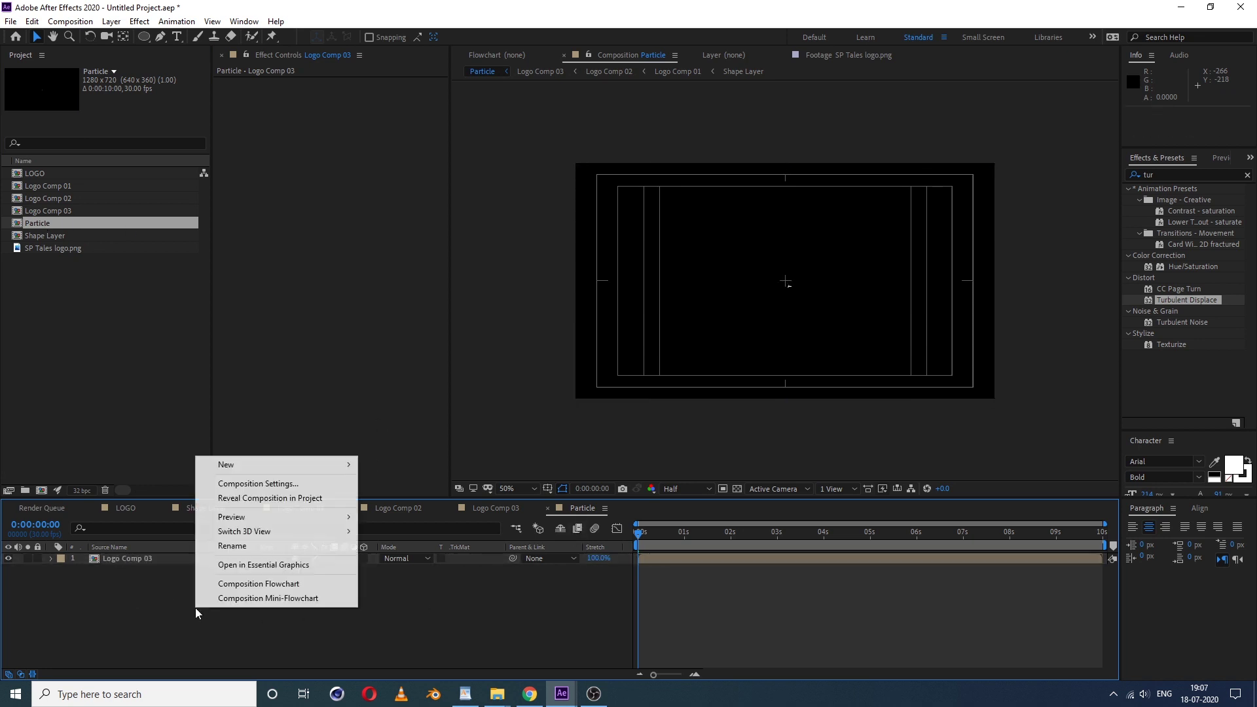
- Add a new orange 1280×720 solid named Particle above Logo Comp 03
right_click(195, 608)
mouse_move(255, 465)
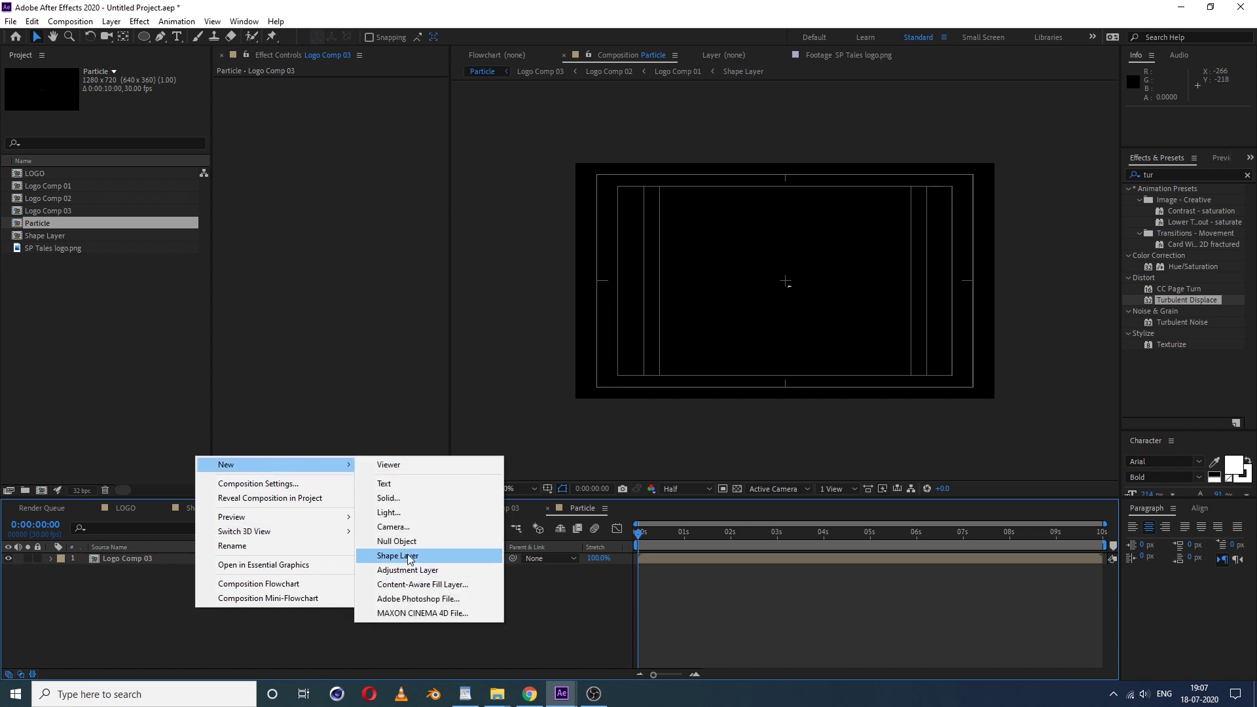
left_click(393, 498)
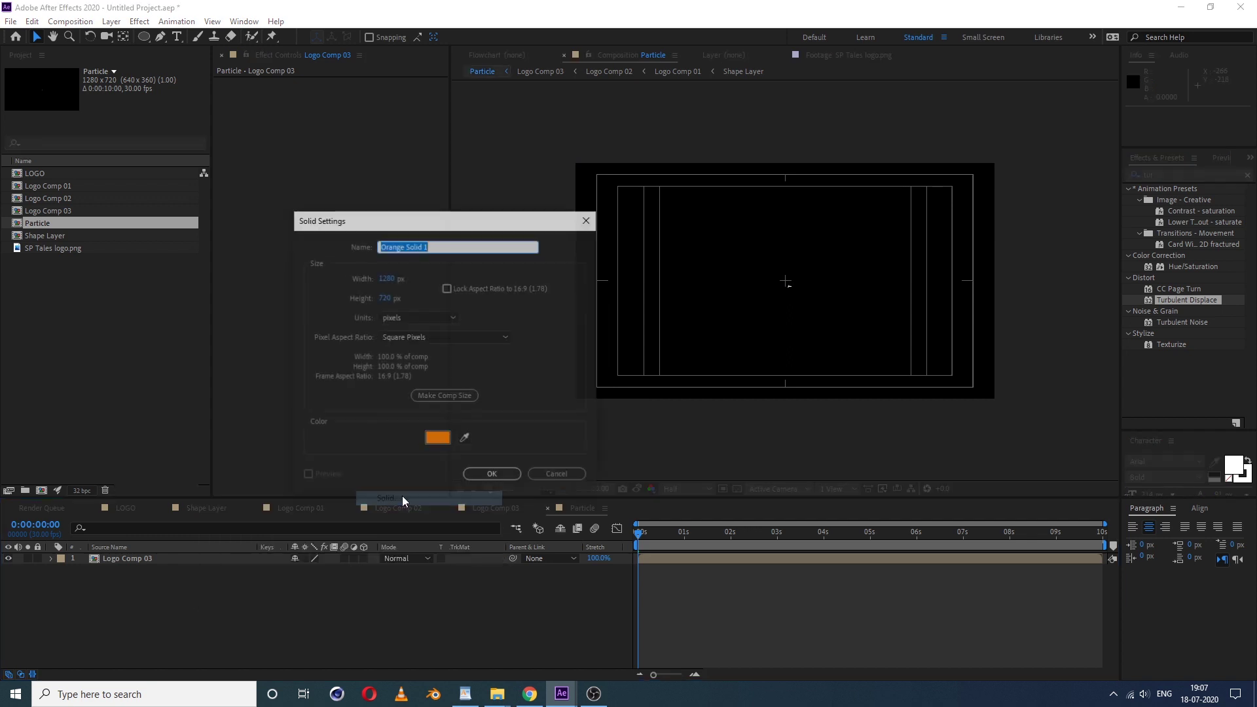
type("Particle")
key("Return")
- Apply RG Trapcode Particular to the Particle layer and preview particles at 0:00:01:04
right_click(175, 557)
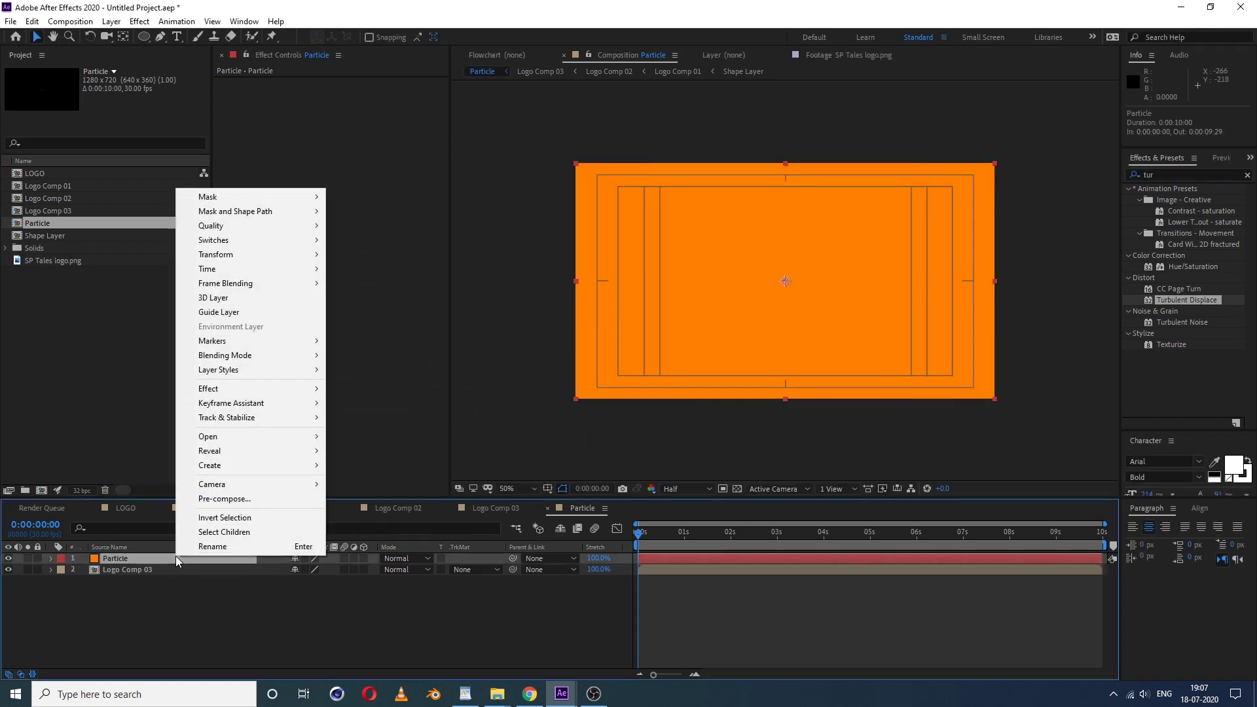
mouse_move(240, 390)
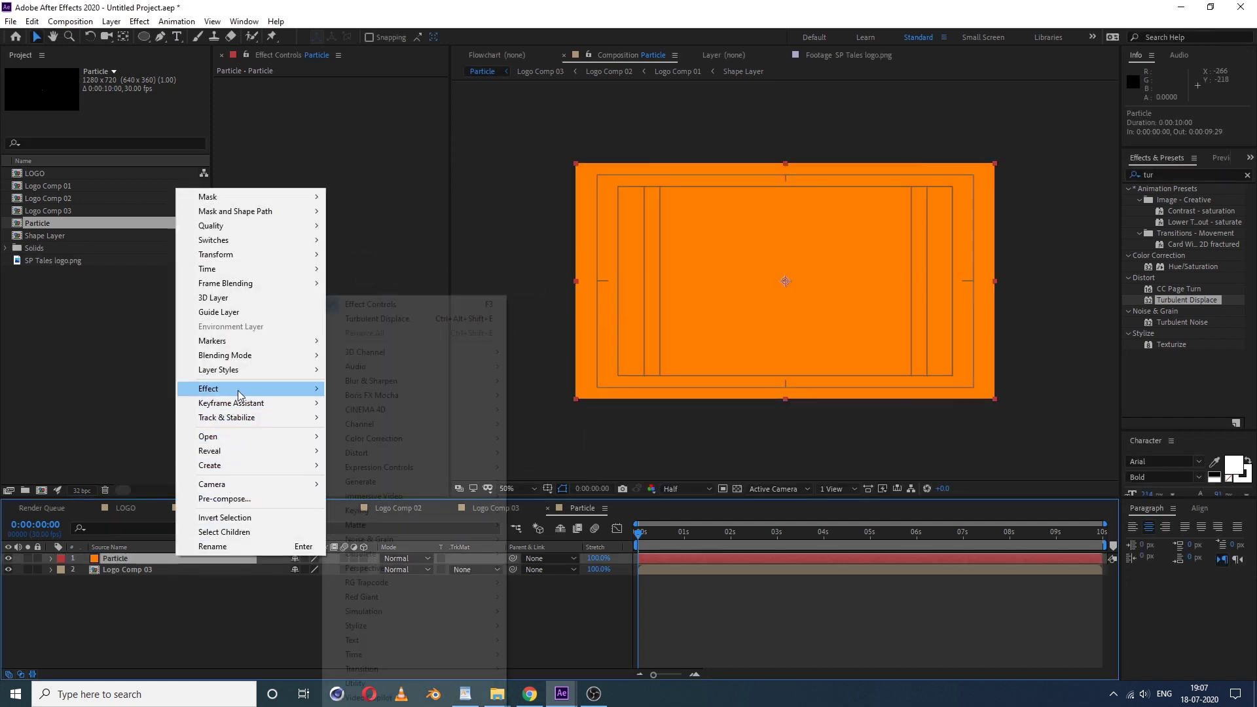
mouse_move(367, 584)
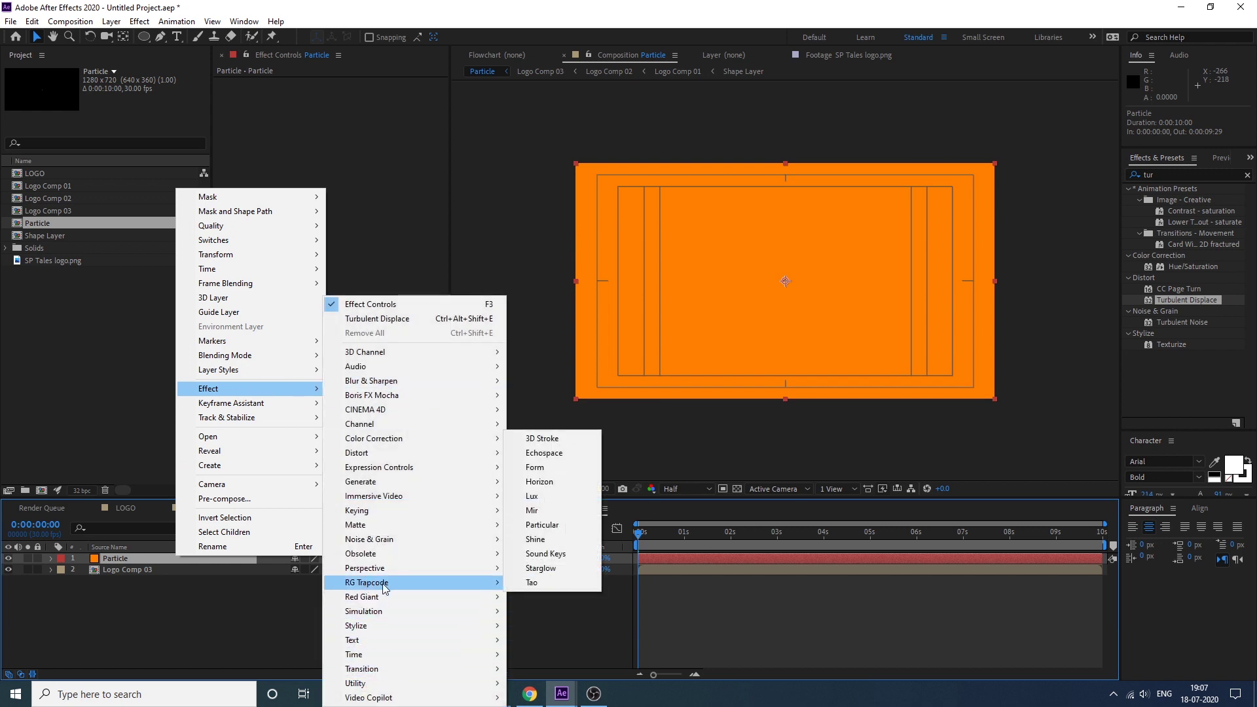
left_click(541, 524)
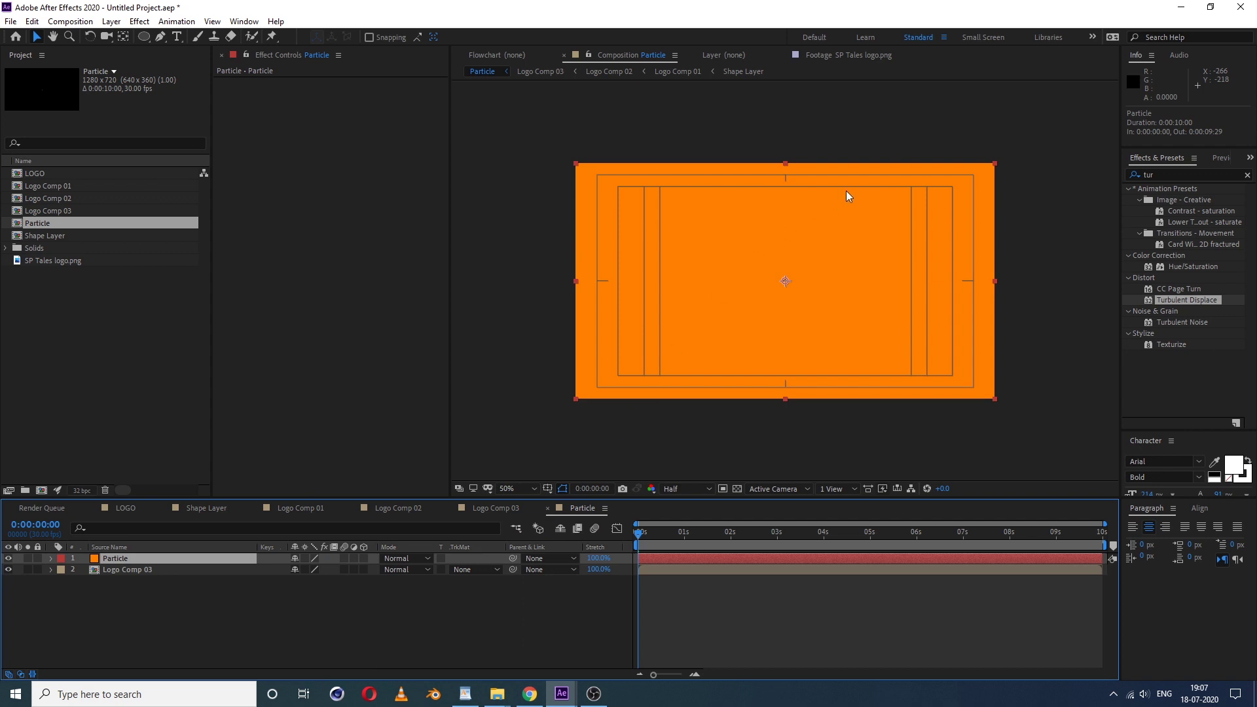
left_click(712, 544)
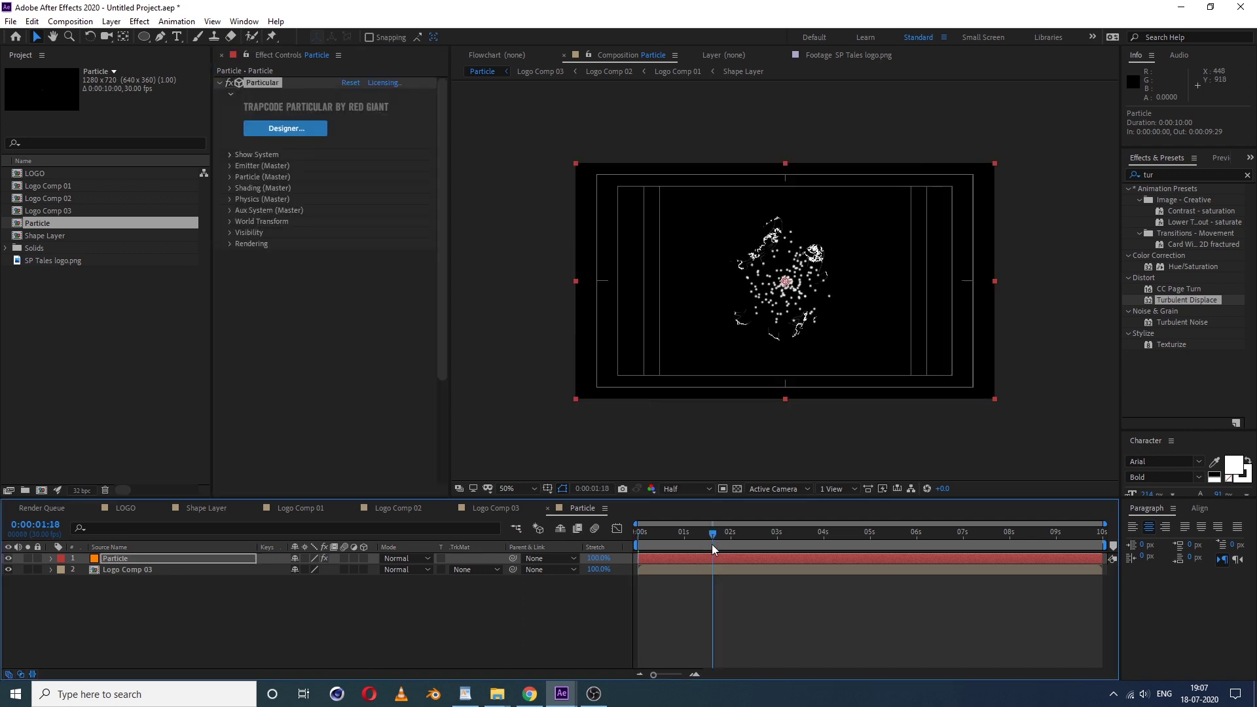
left_click_drag(712, 542, 690, 545)
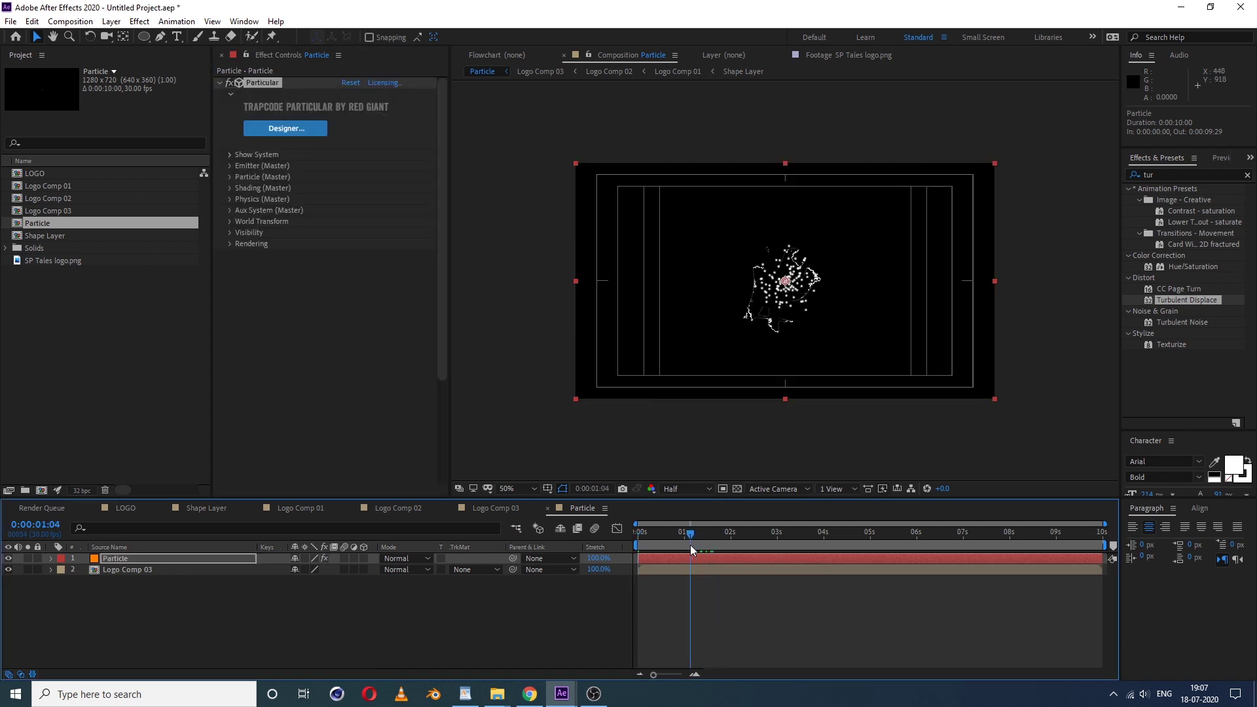
- Make Logo Comp 03 a 3D layer, then reselect Particle's effect settings
left_click(158, 571)
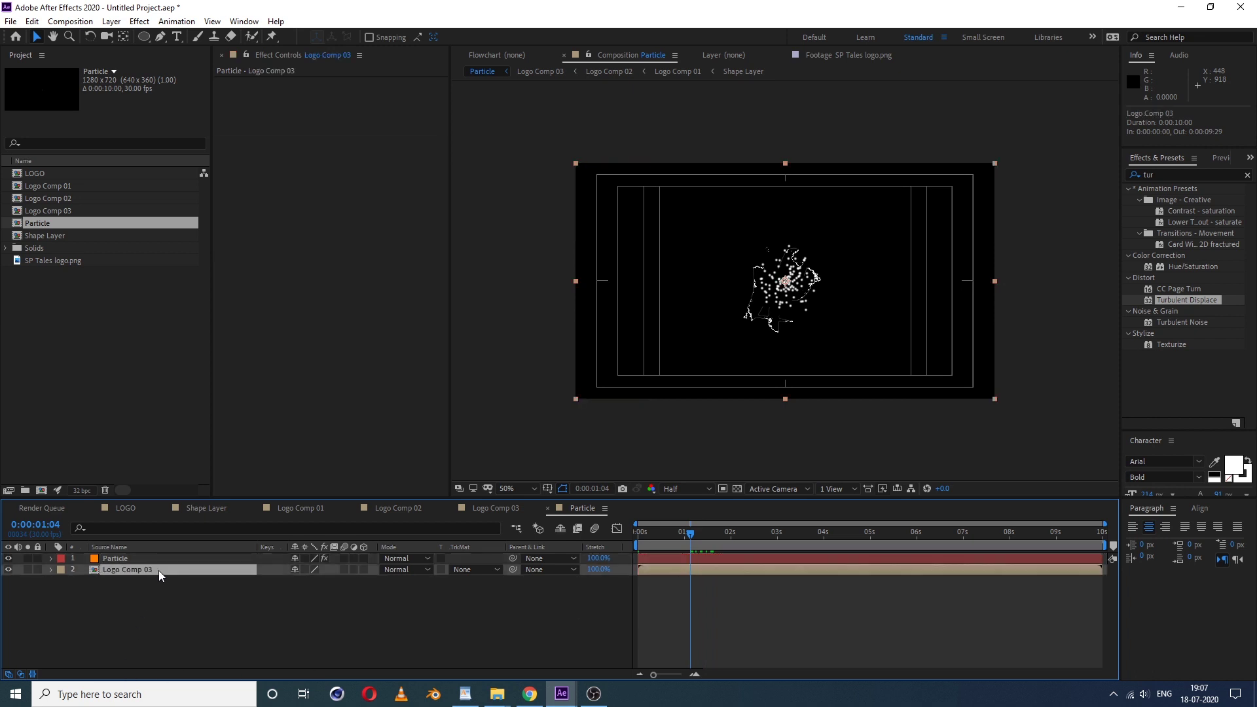
left_click(364, 569)
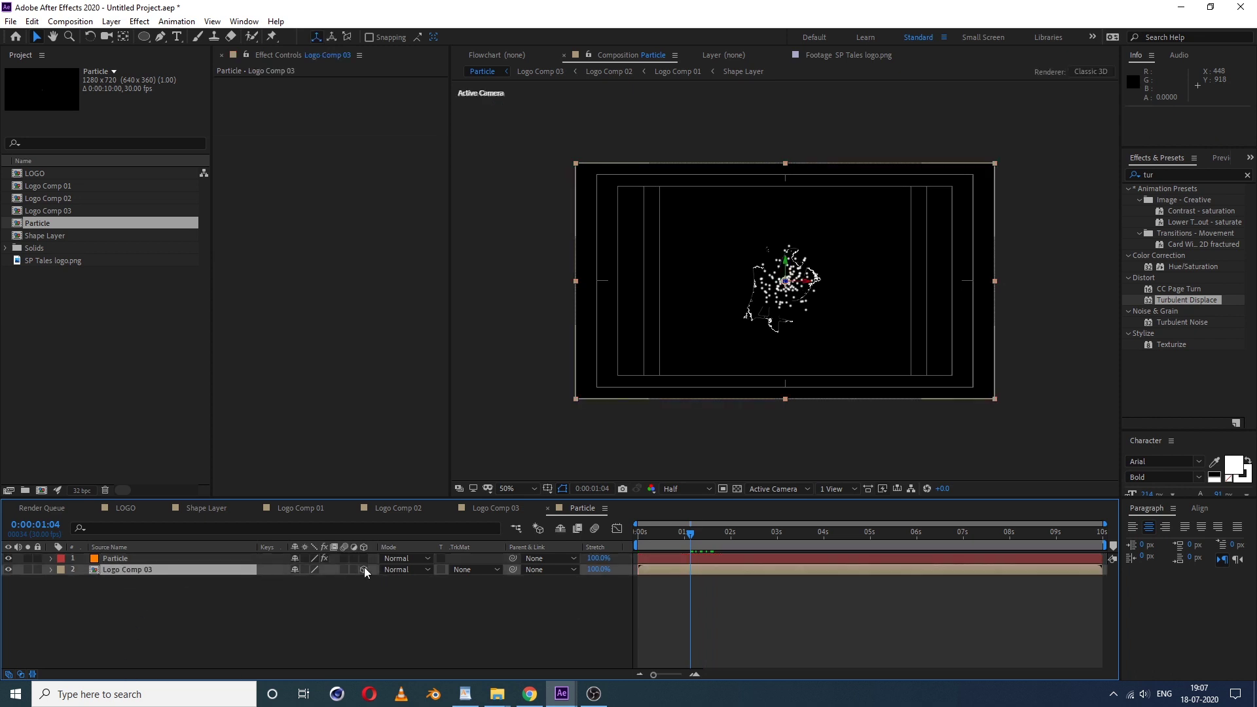
left_click(132, 557)
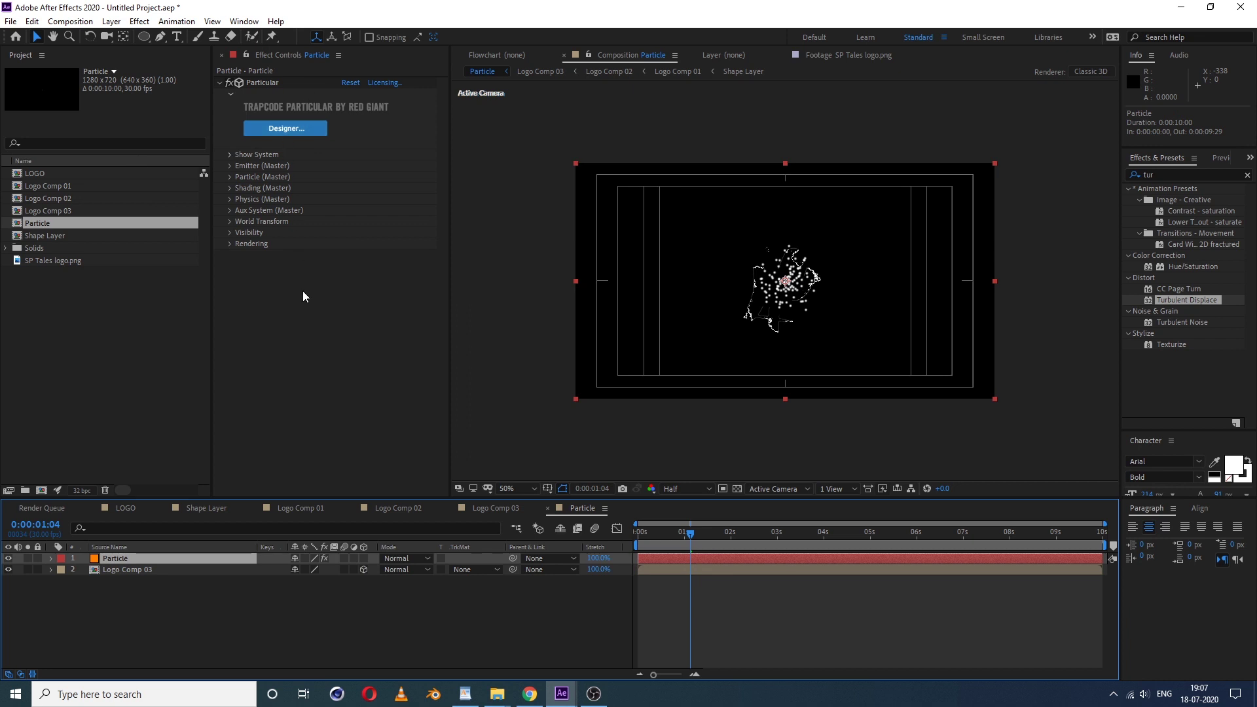
left_click(264, 116)
- Set Particular's emitter to 150000 particles/sec with Emitter Type Layer
left_click(266, 84)
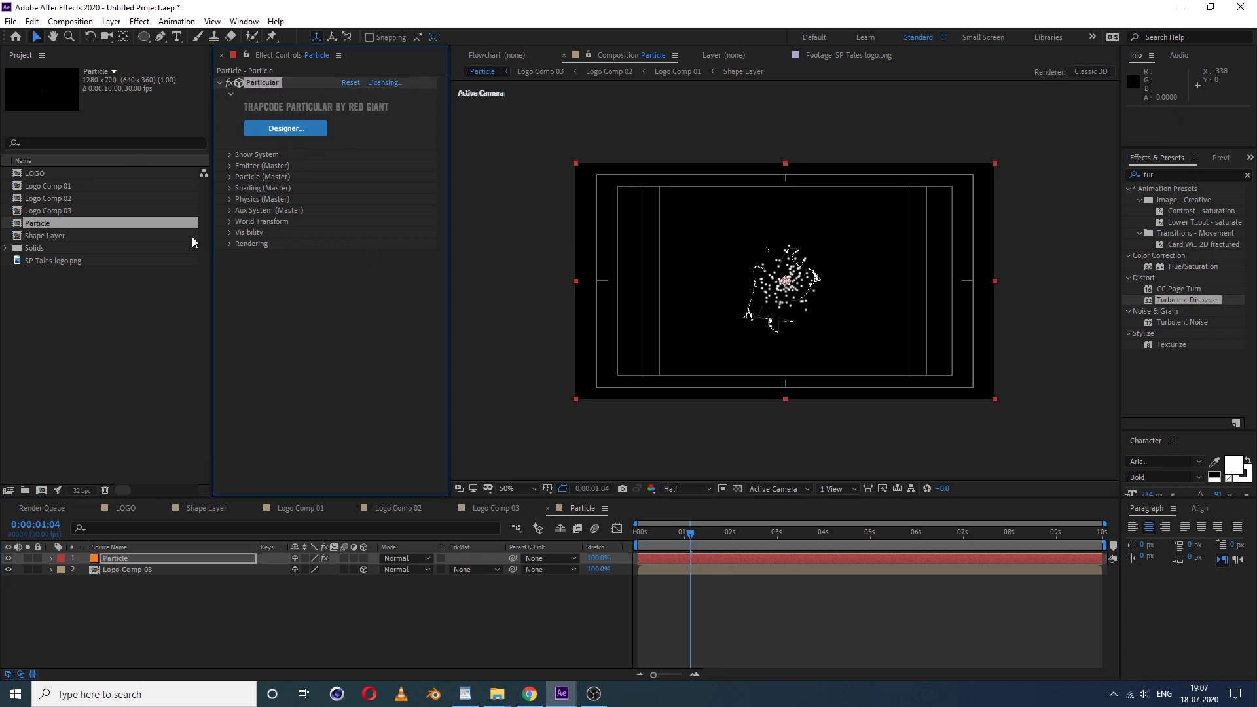
left_click(229, 166)
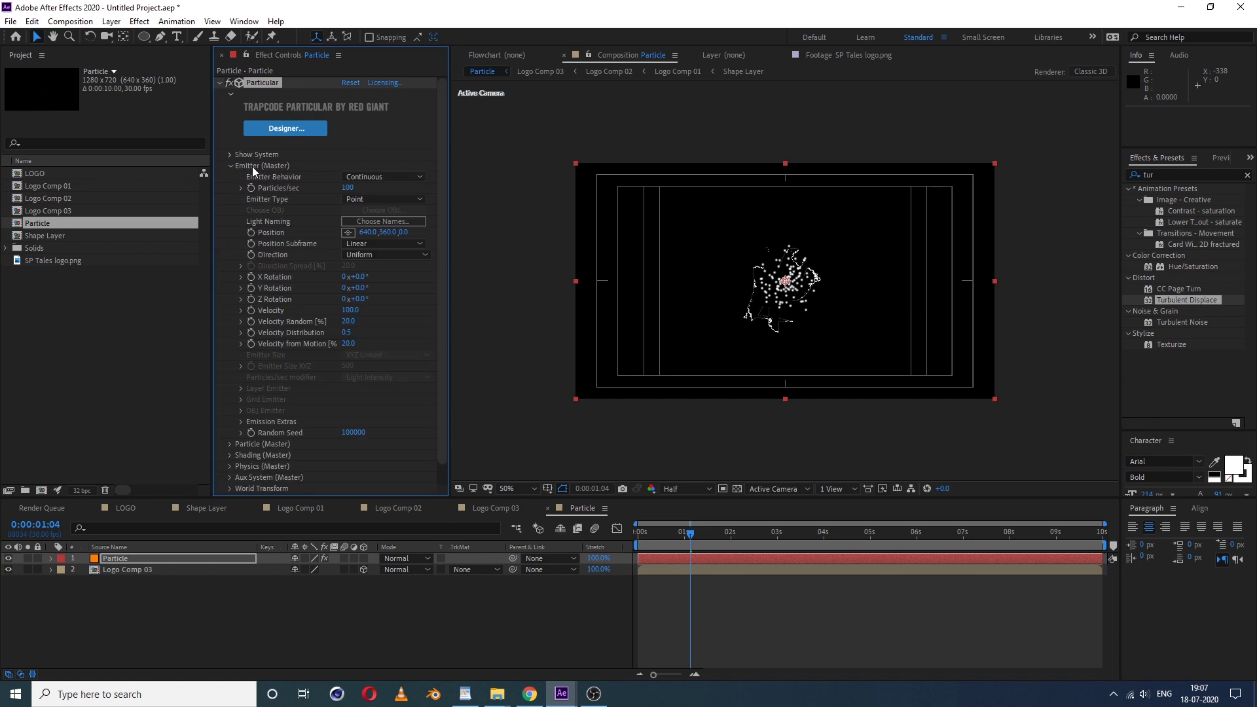
left_click(349, 190)
type("1")
type("50")
type("00")
type("0")
key("Return")
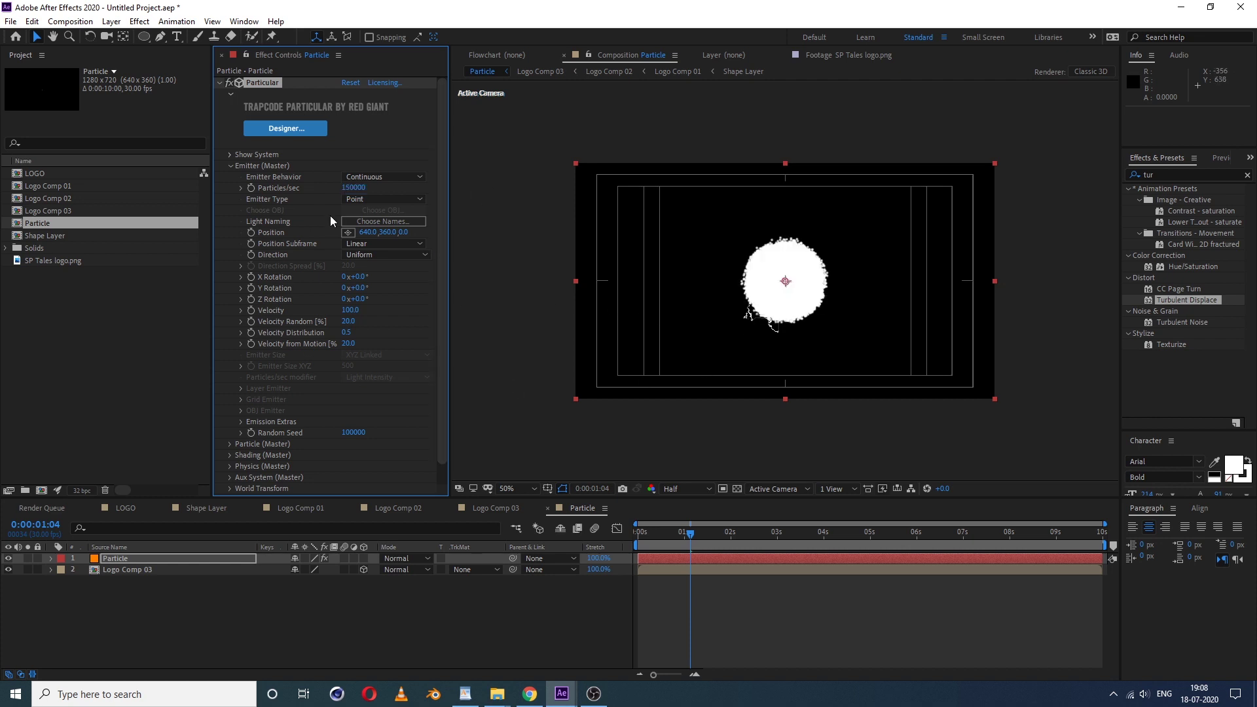
left_click(374, 200)
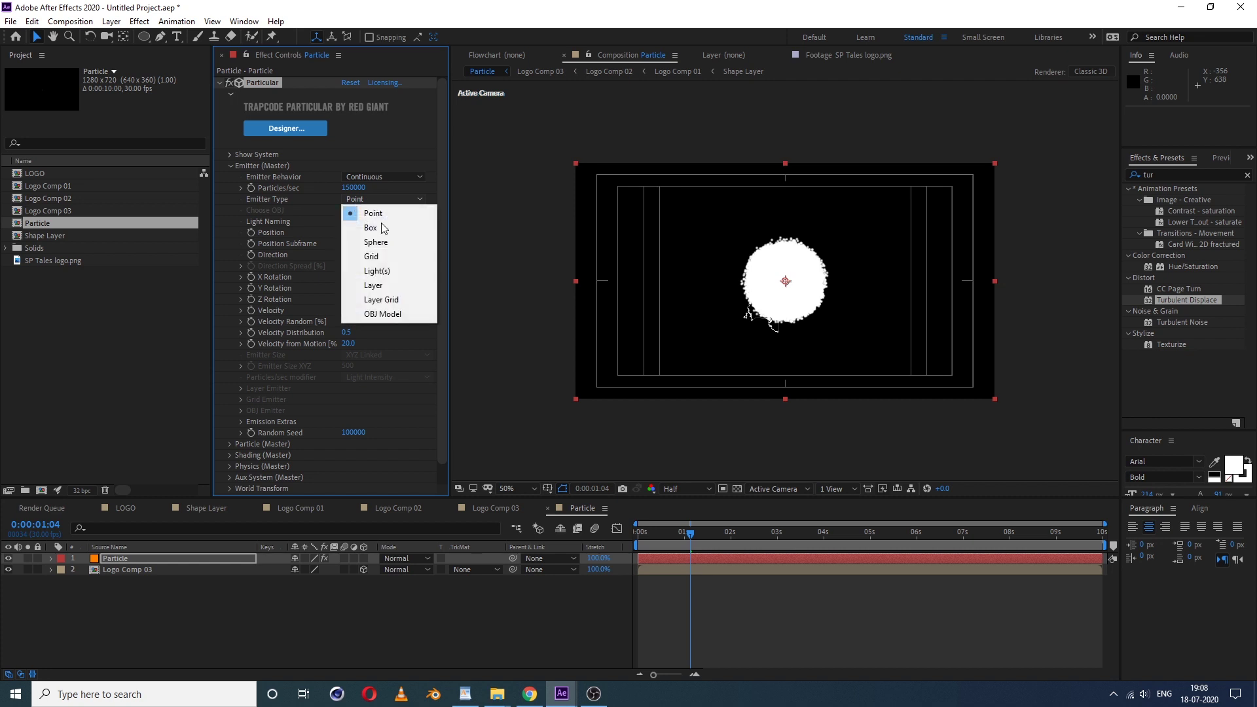
left_click(386, 286)
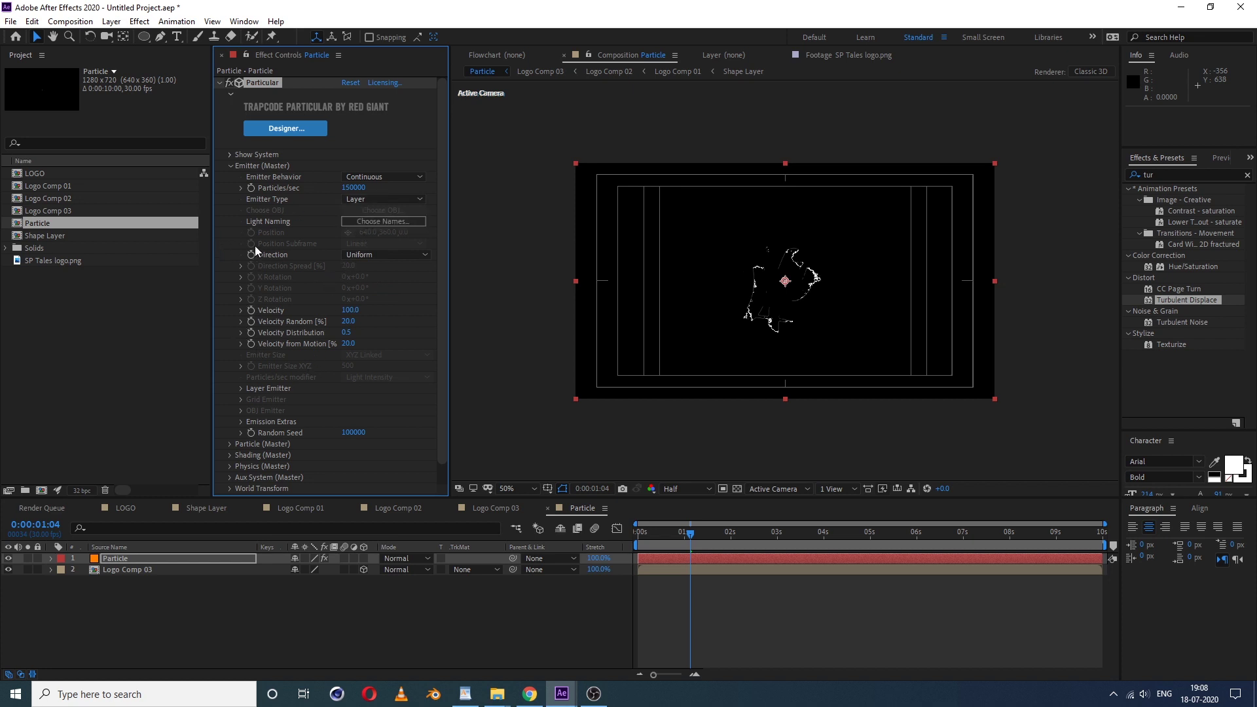
- Set emitter Velocity and Velocity Random to 0 and expand the Layer Emitter settings
left_click(350, 310)
type("0")
key("Return")
left_click(352, 321)
type("0")
key("Return")
left_click(240, 389)
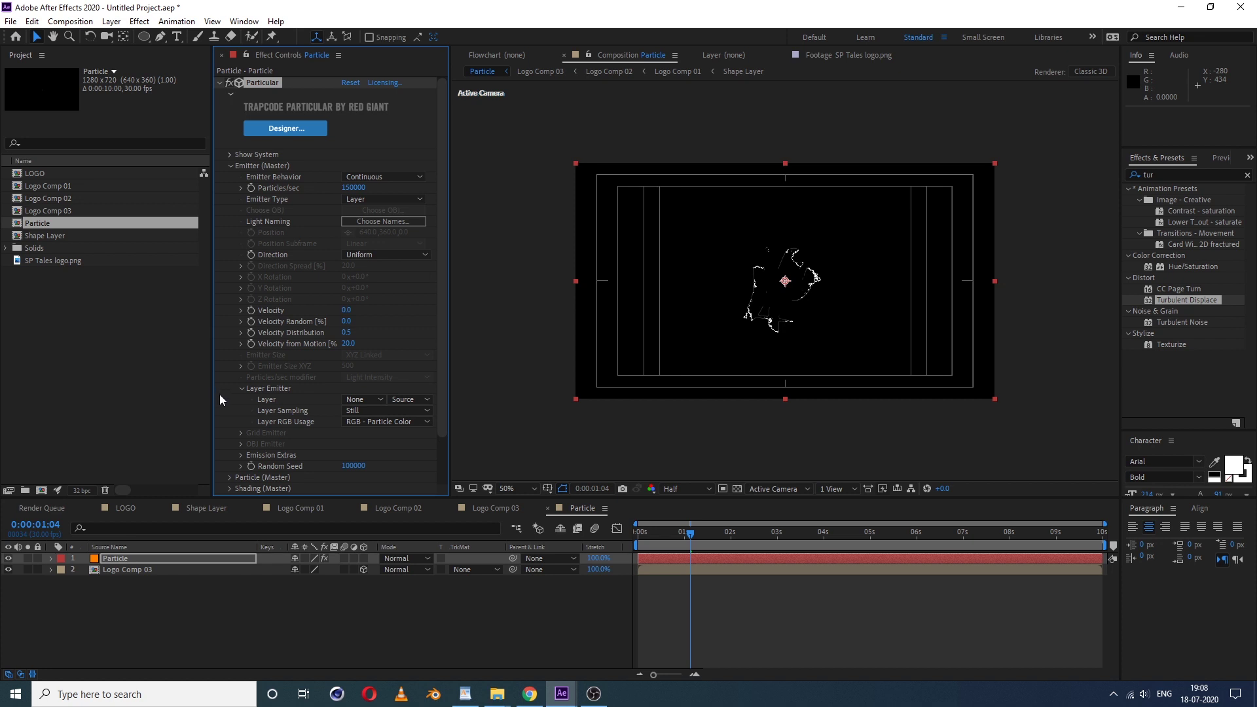
scroll(235, 410, "down", 1)
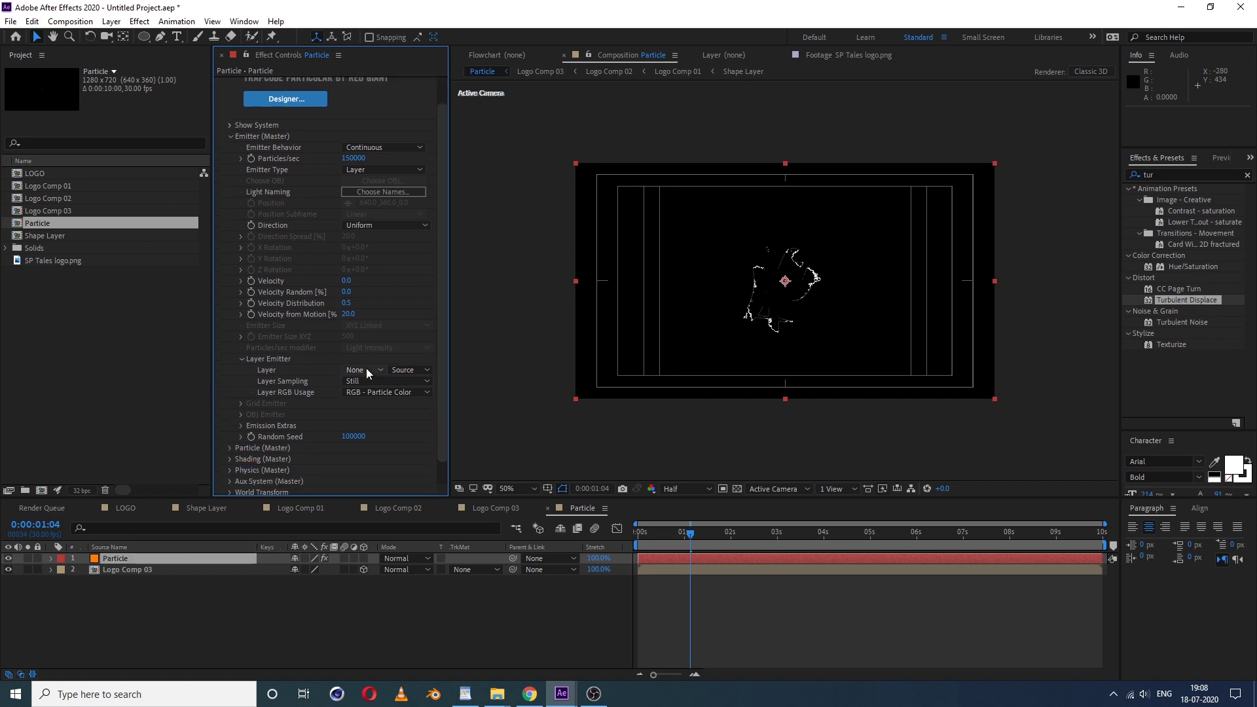
- Back in the Particle comp, set the Layer Emitter's layer to Logo Comp 03
double_click(128, 569)
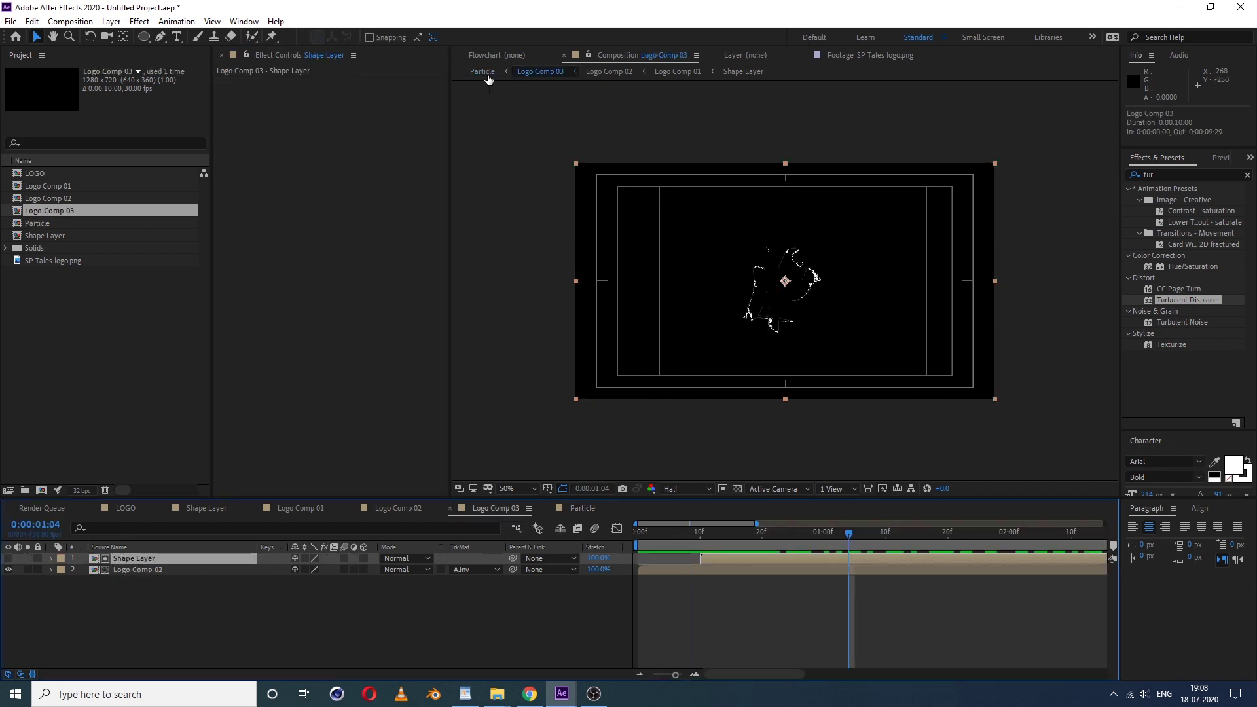
left_click(481, 70)
left_click(115, 570)
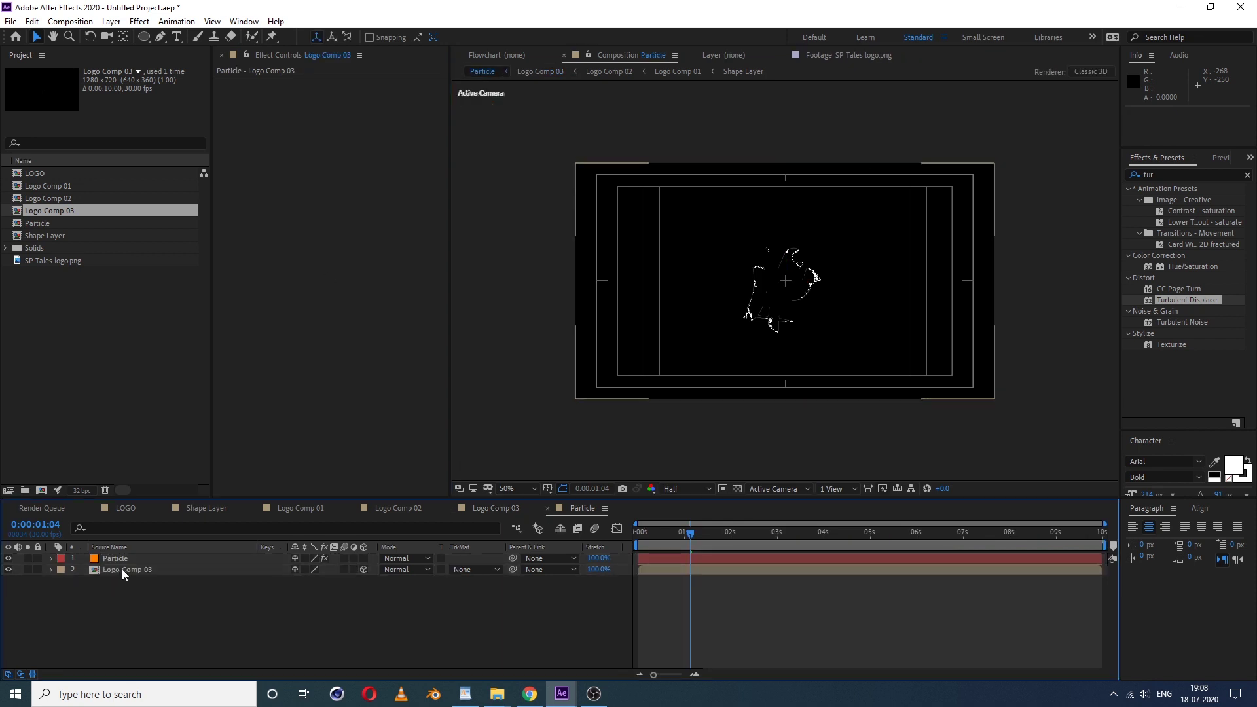
left_click(105, 560)
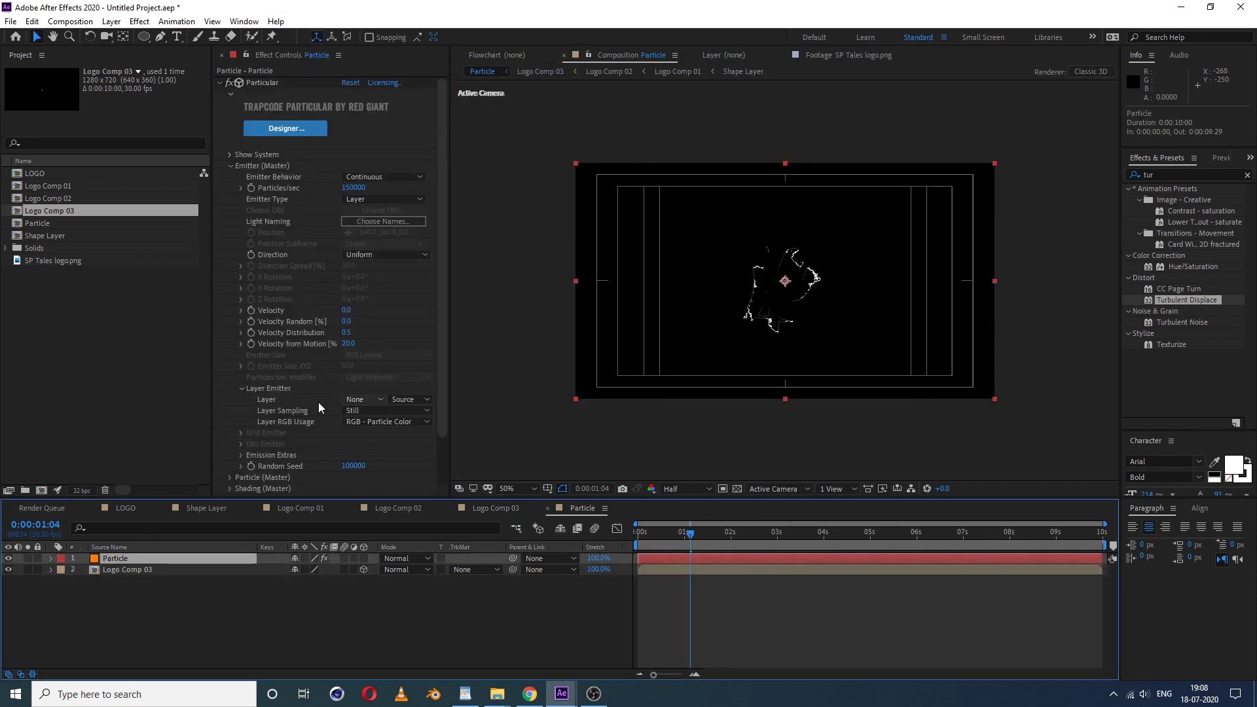
left_click(305, 400)
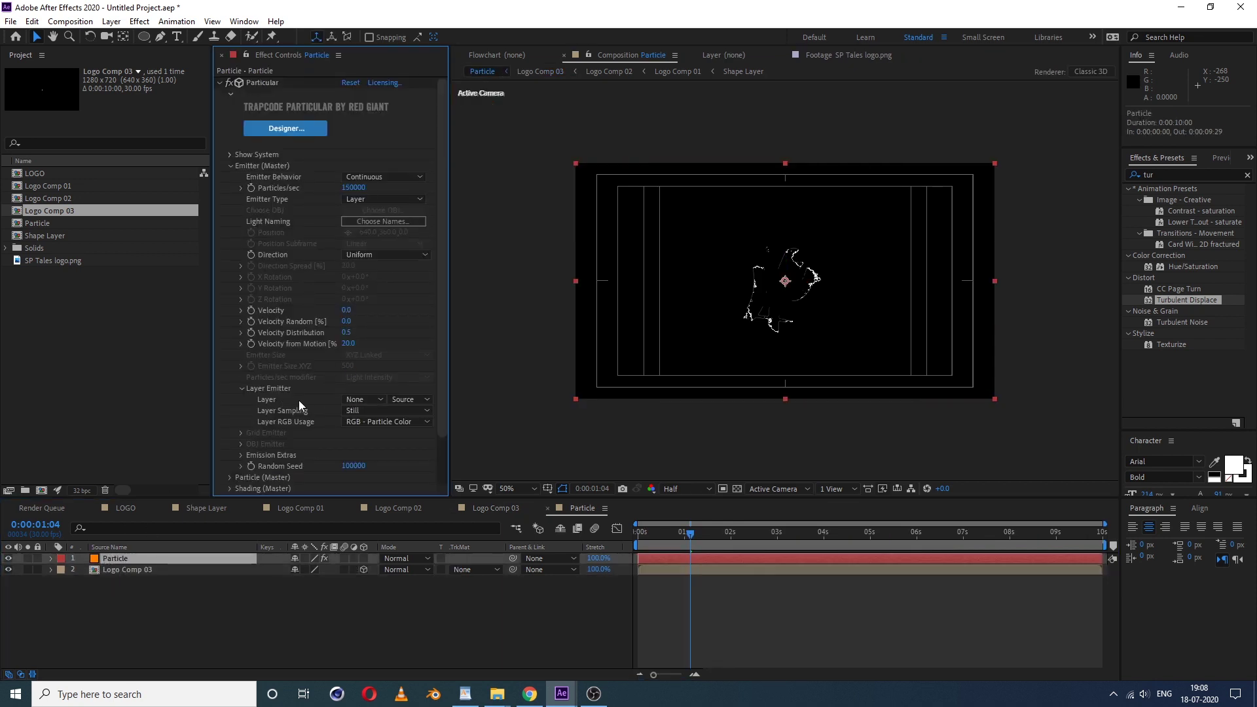
left_click(127, 571)
left_click(120, 559)
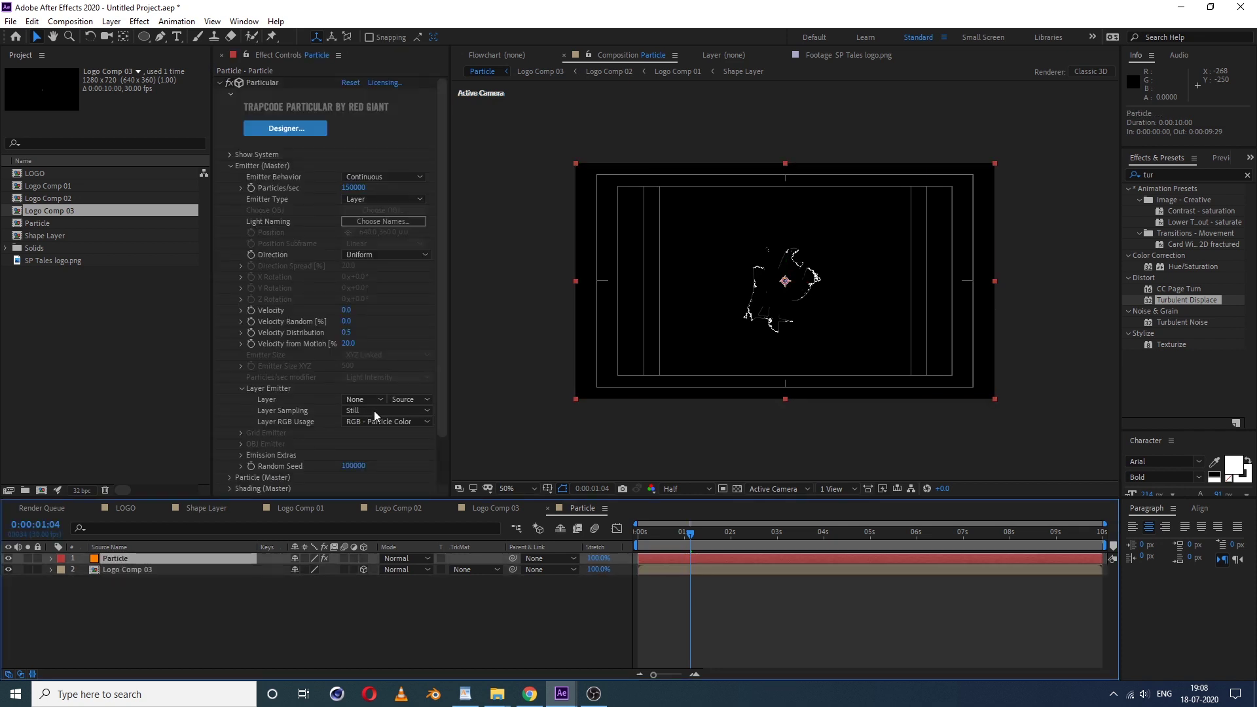
left_click(371, 400)
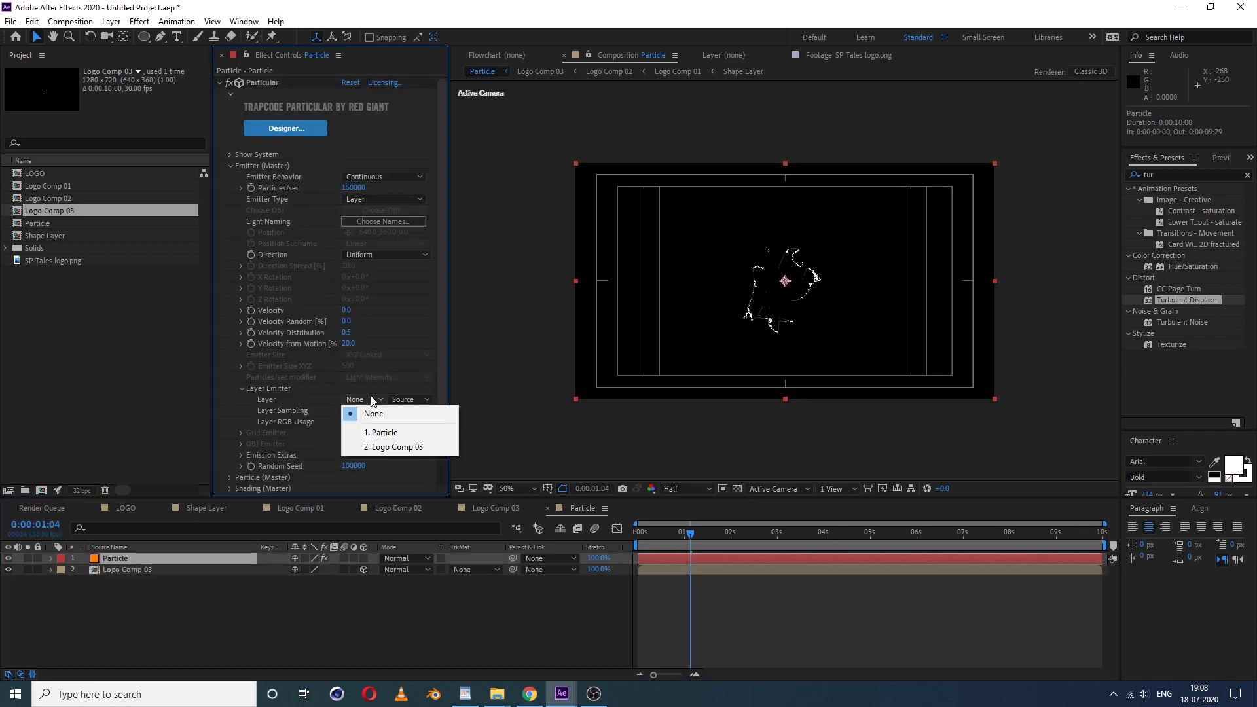
left_click(395, 449)
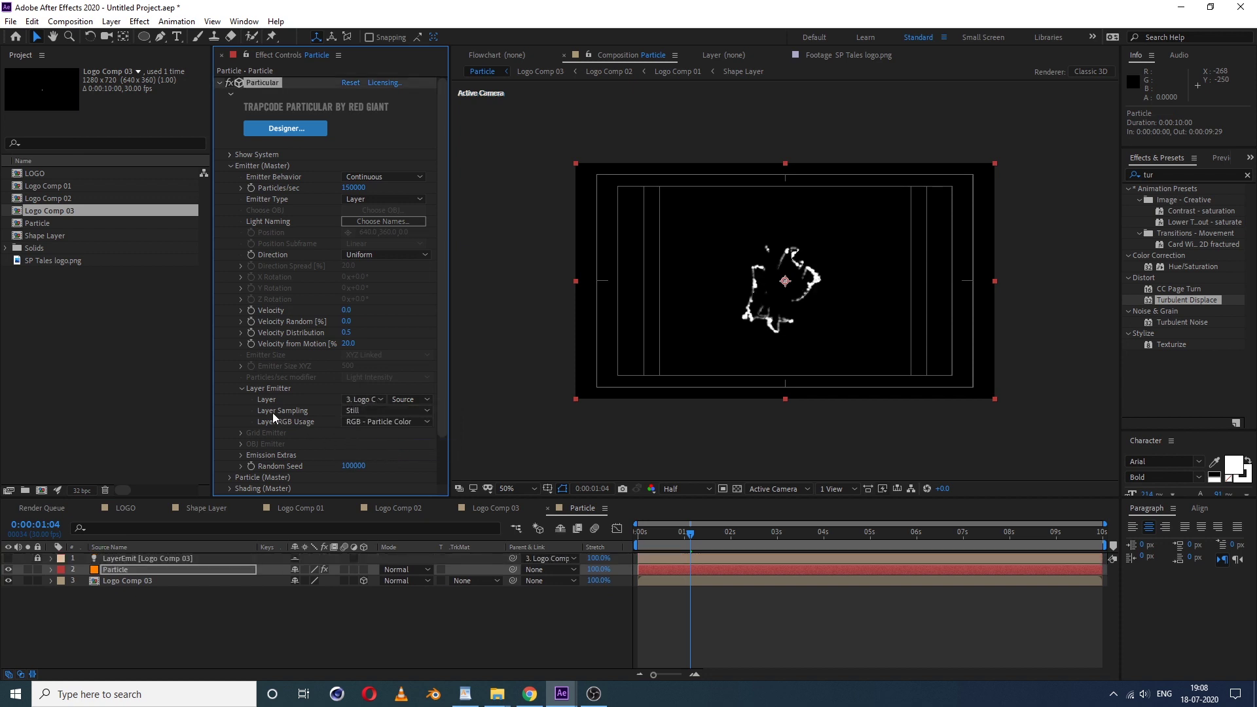
- Set Layer Sampling to Particle Birth Time and Layer RGB Usage to RGB - XYZ Velocity + Col
left_click(377, 411)
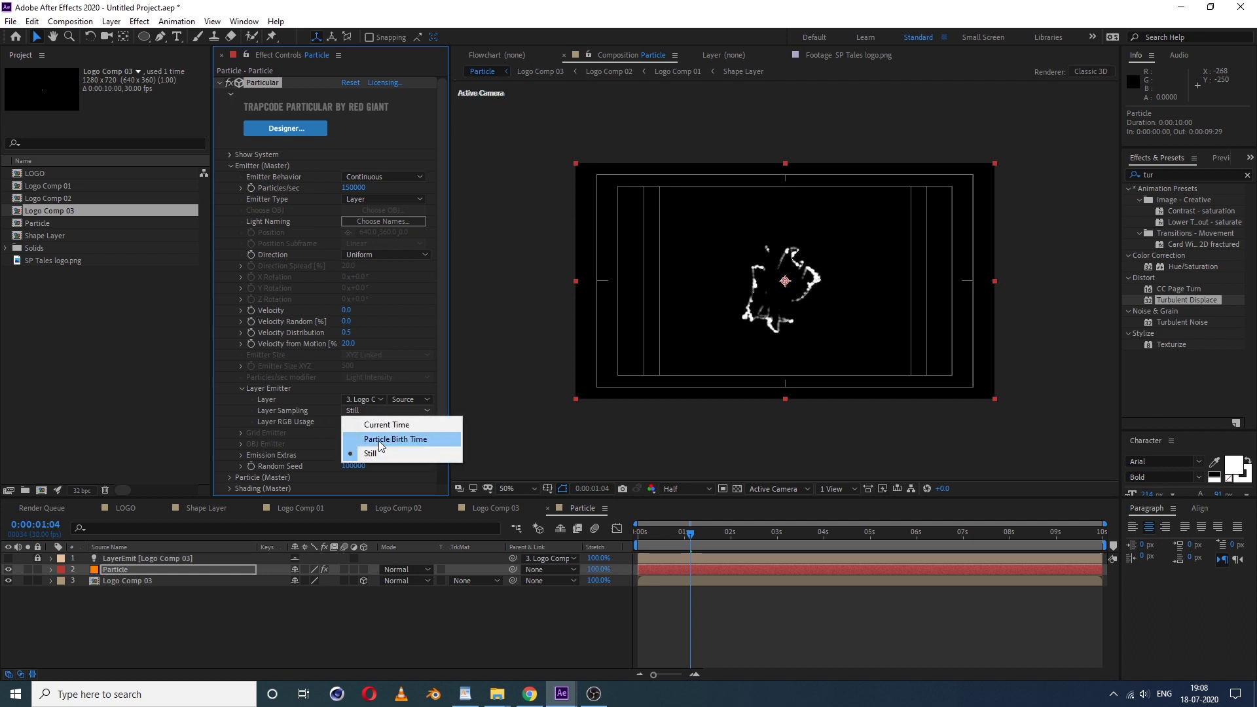
left_click(378, 441)
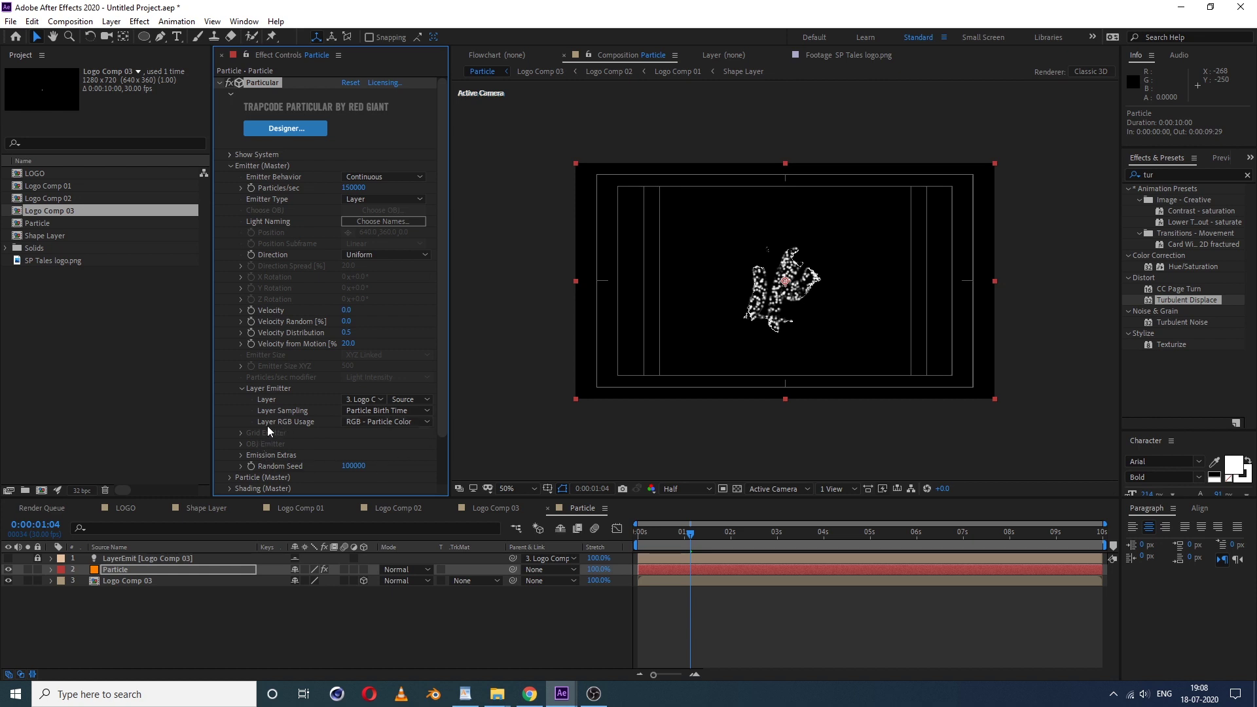
left_click(362, 421)
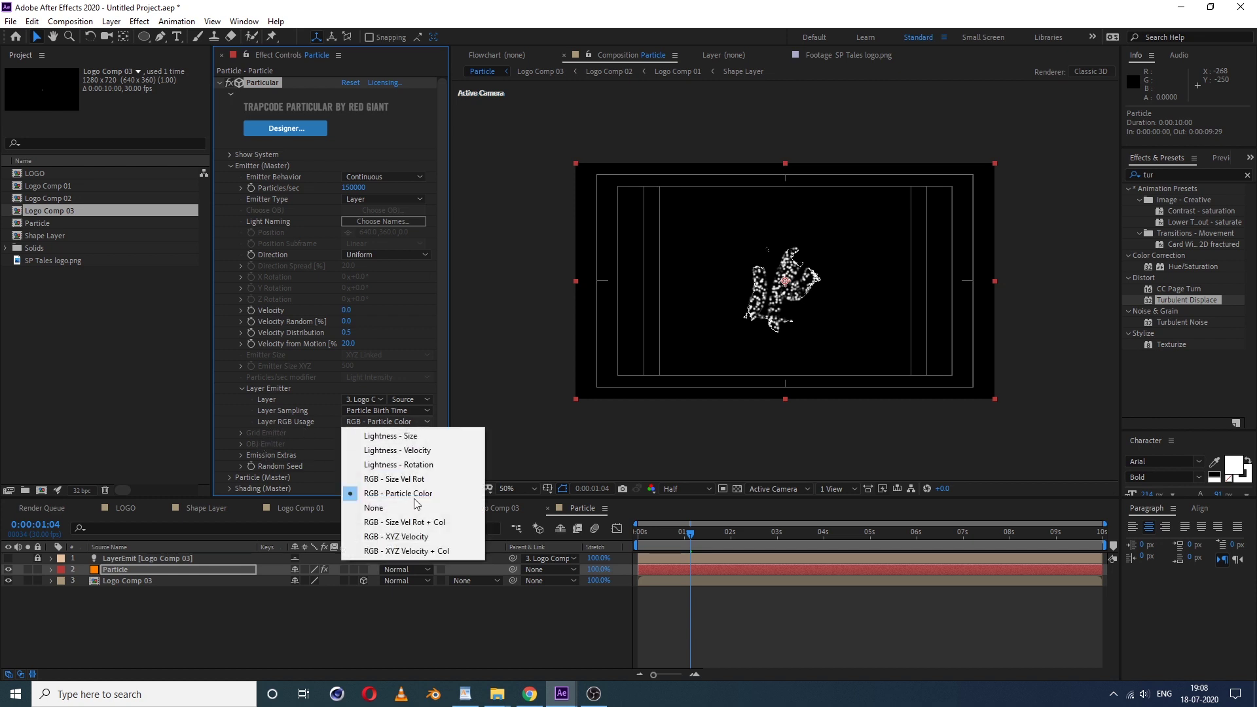
left_click(402, 551)
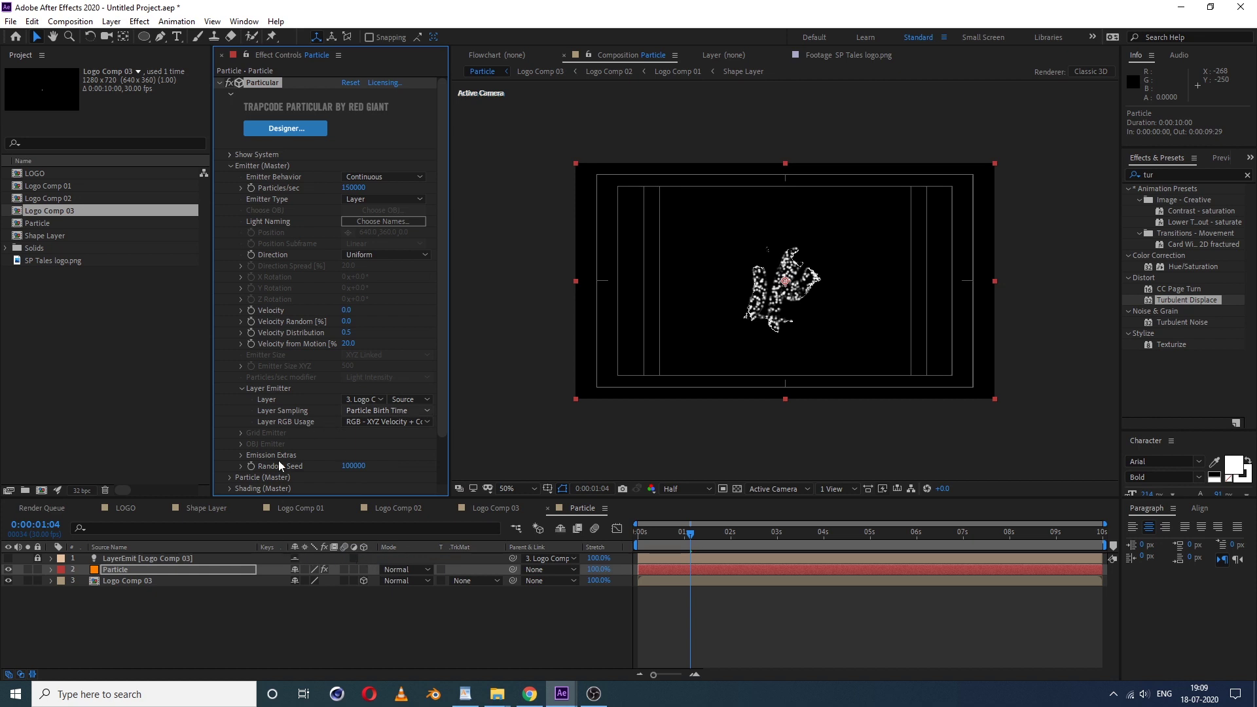
scroll(343, 452, "down", 1)
- In Particle (Master), set Sphere Feather to 0.0 and Size Random to 100.0
scroll(342, 456, "down", 1)
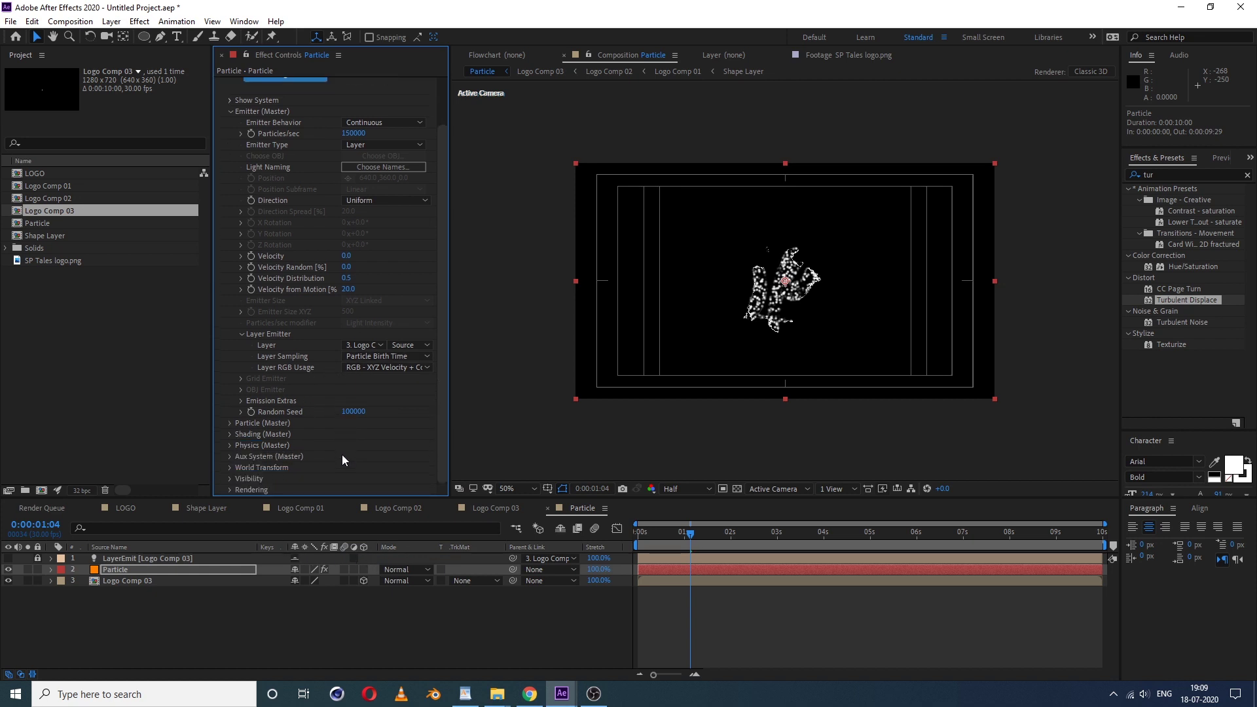
left_click(229, 423)
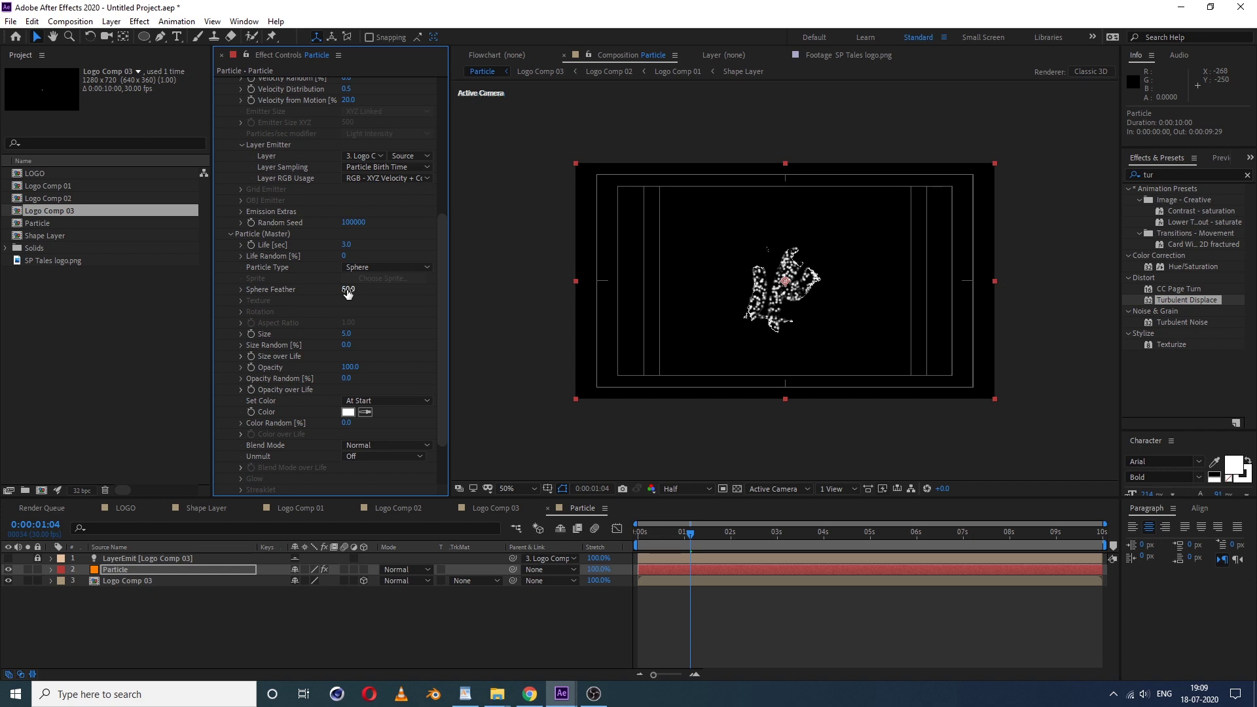
left_click_drag(348, 294, 241, 305)
left_click_drag(345, 352, 487, 343)
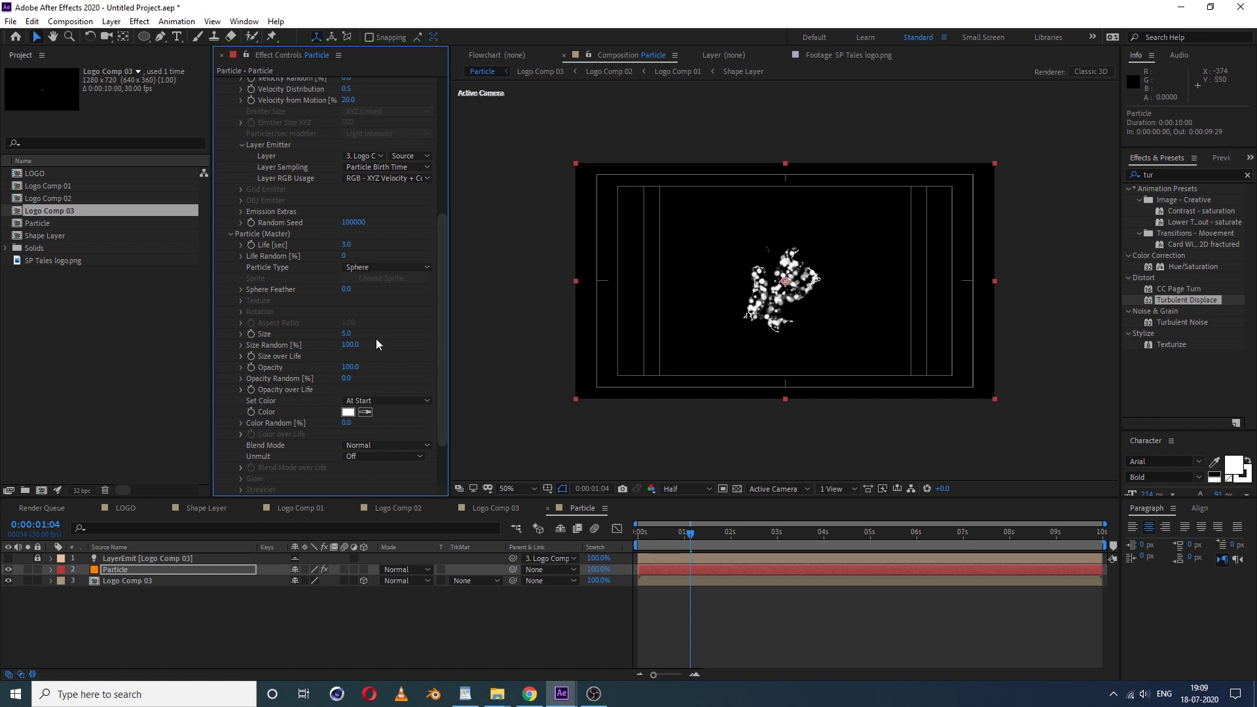
scroll(401, 334, "down", 1)
scroll(357, 357, "down", 1)
scroll(360, 366, "down", 1)
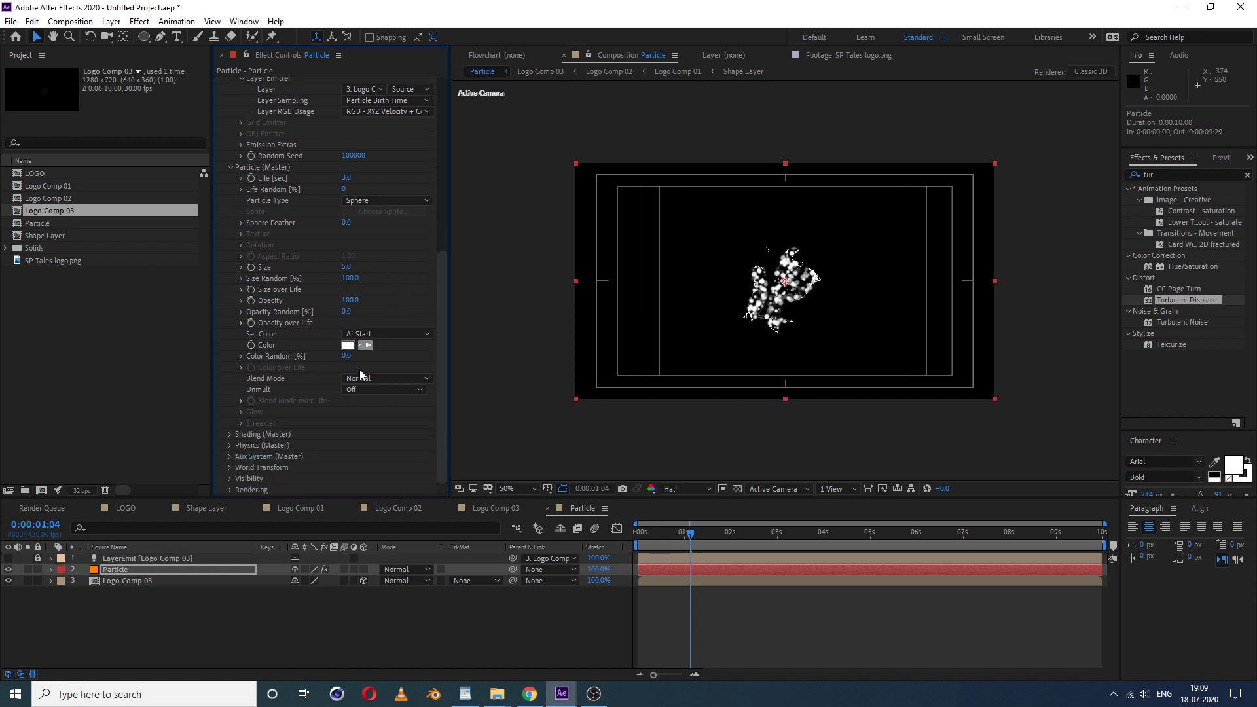
- Turn Shadowlet on for both the Main and Aux particles in Shading
left_click(229, 434)
scroll(275, 423, "down", 2)
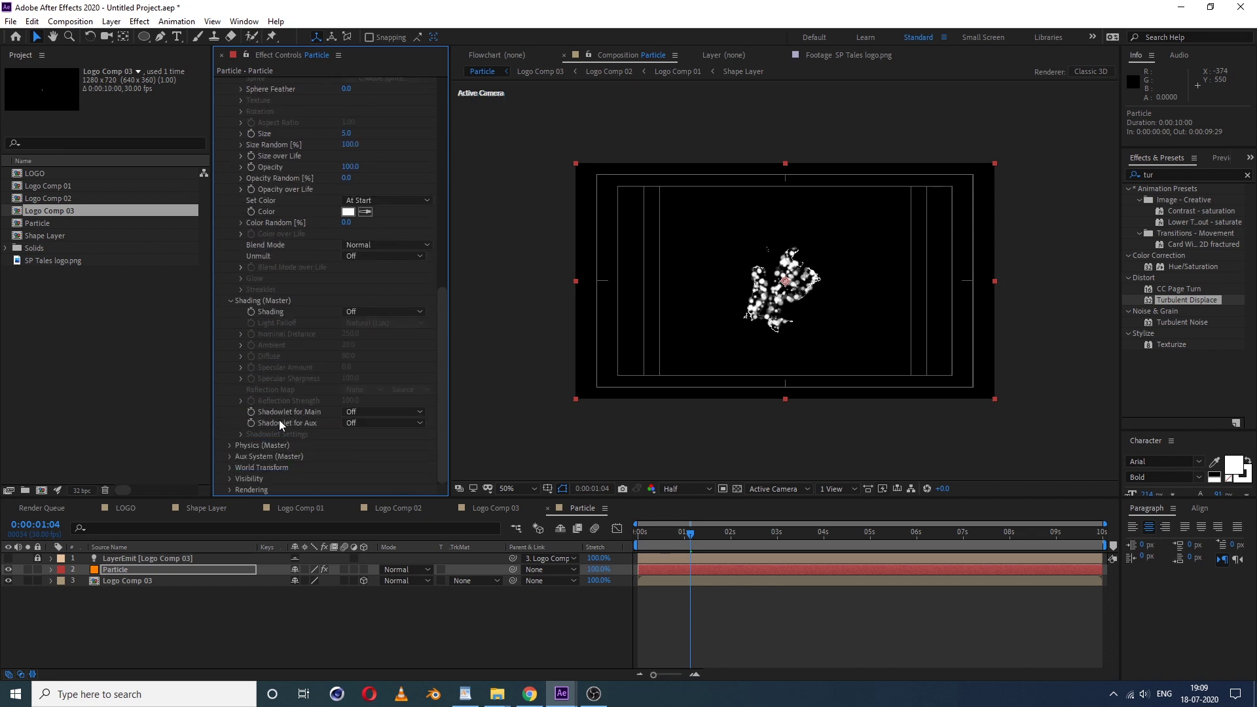
left_click(372, 411)
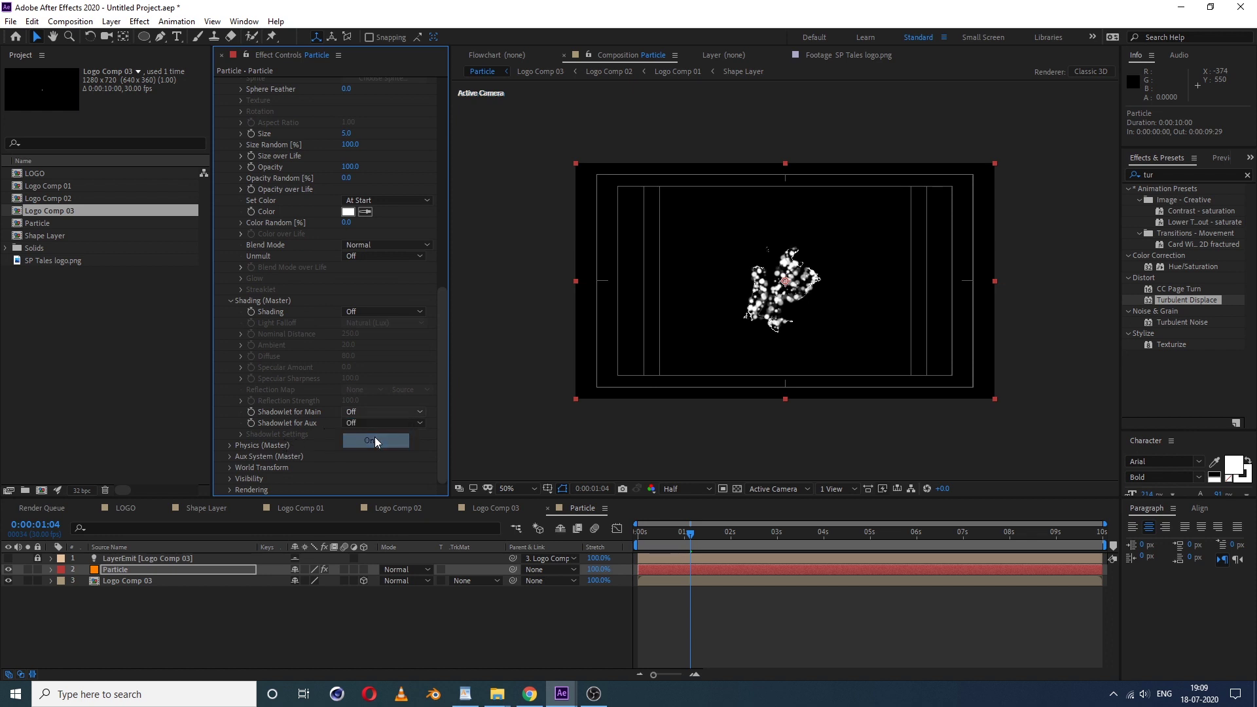
left_click(375, 440)
left_click(367, 421)
left_click(385, 435)
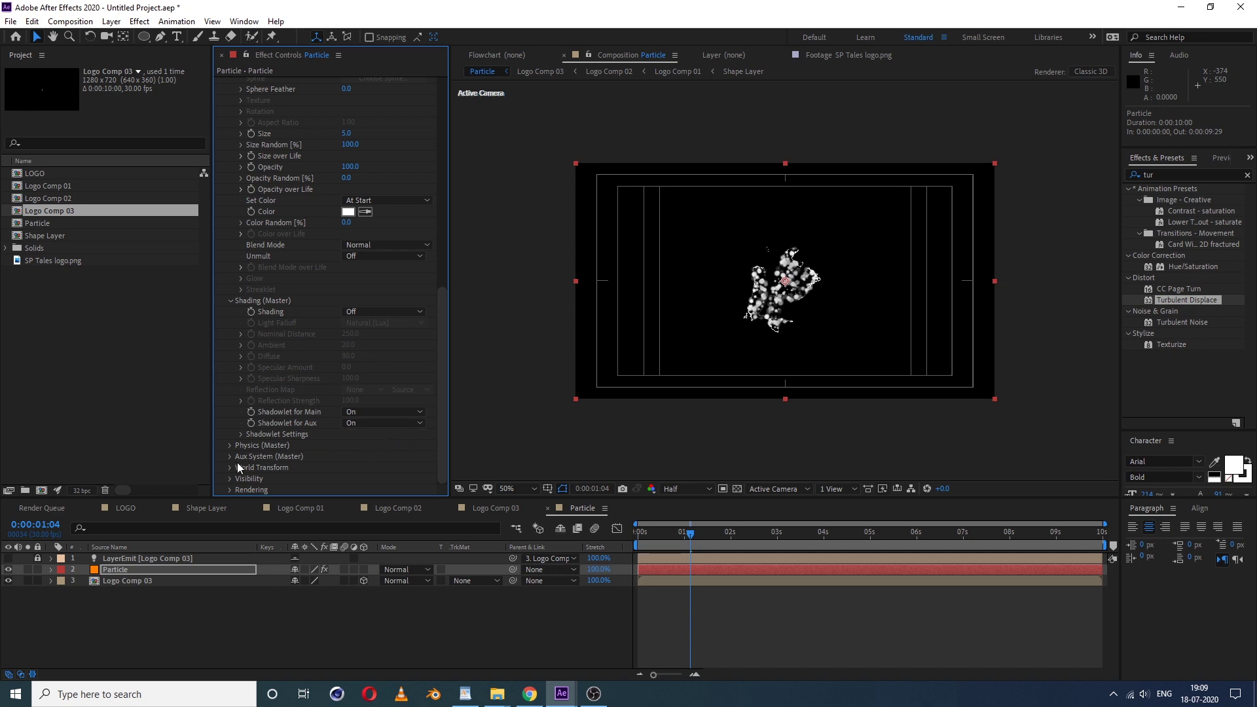
- Set Physics > Air > Turbulence Field Affect Position to 40
left_click(230, 445)
scroll(226, 445, "down", 2)
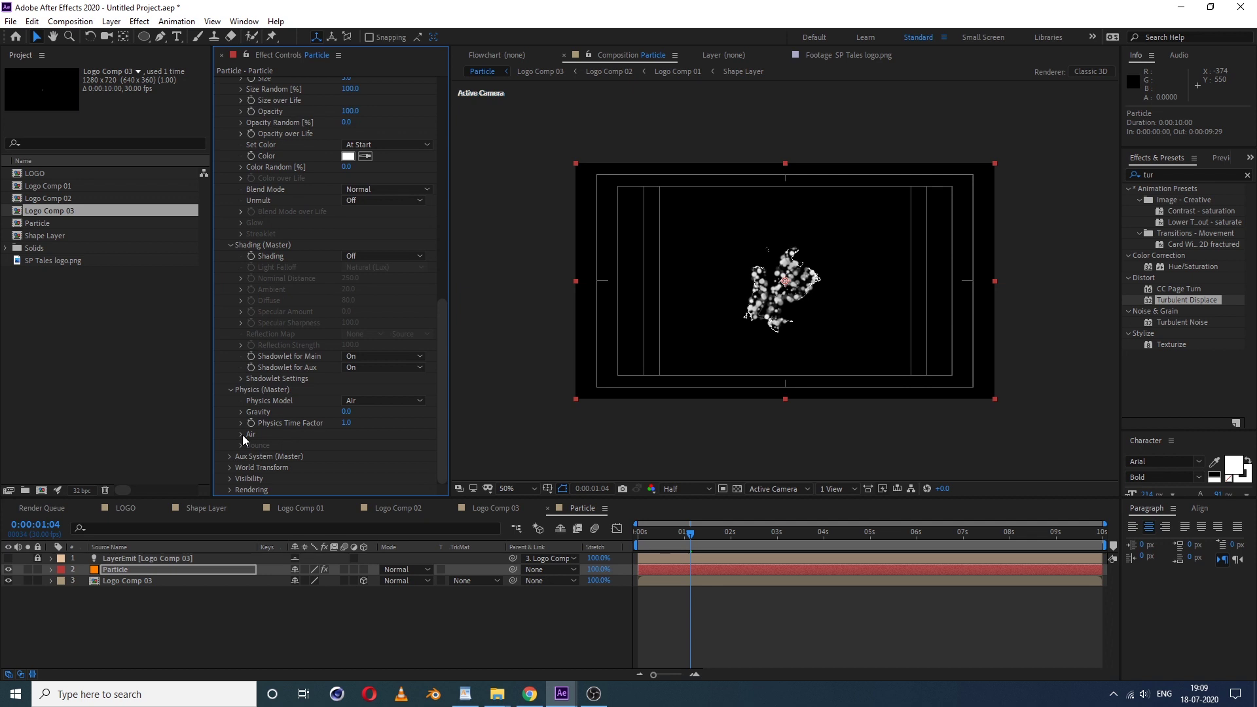
left_click(242, 434)
scroll(221, 426, "down", 4)
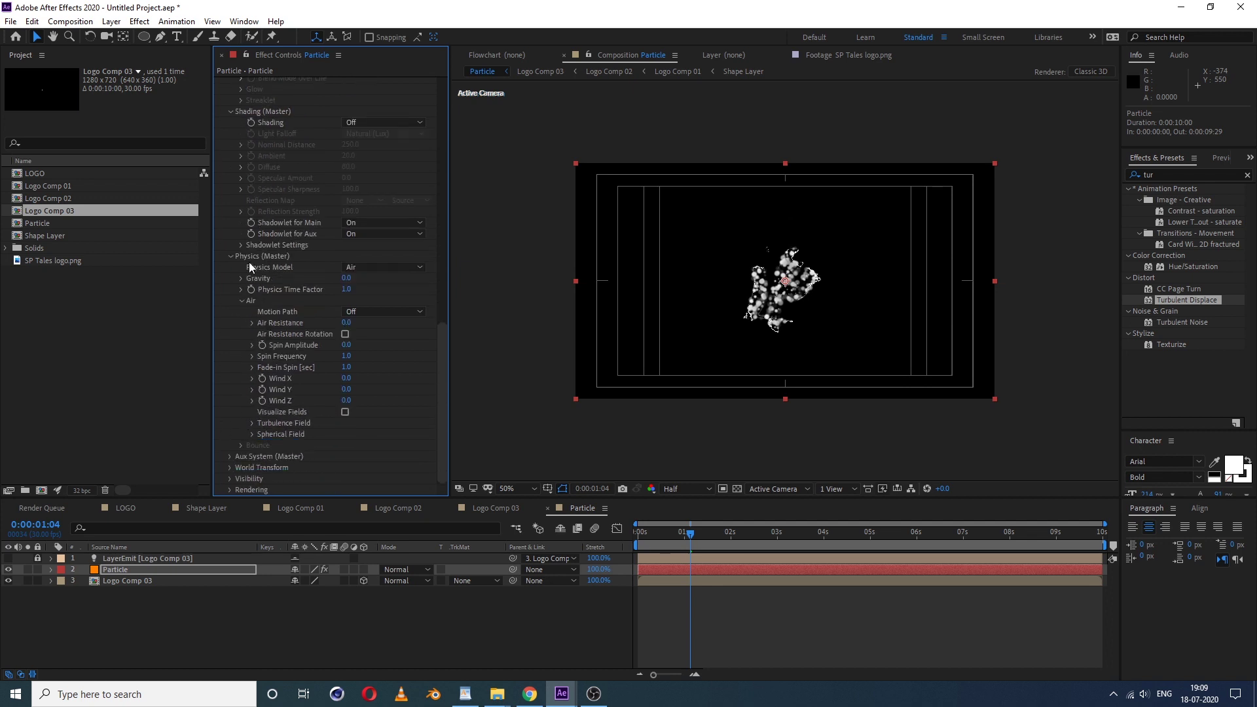
left_click(251, 424)
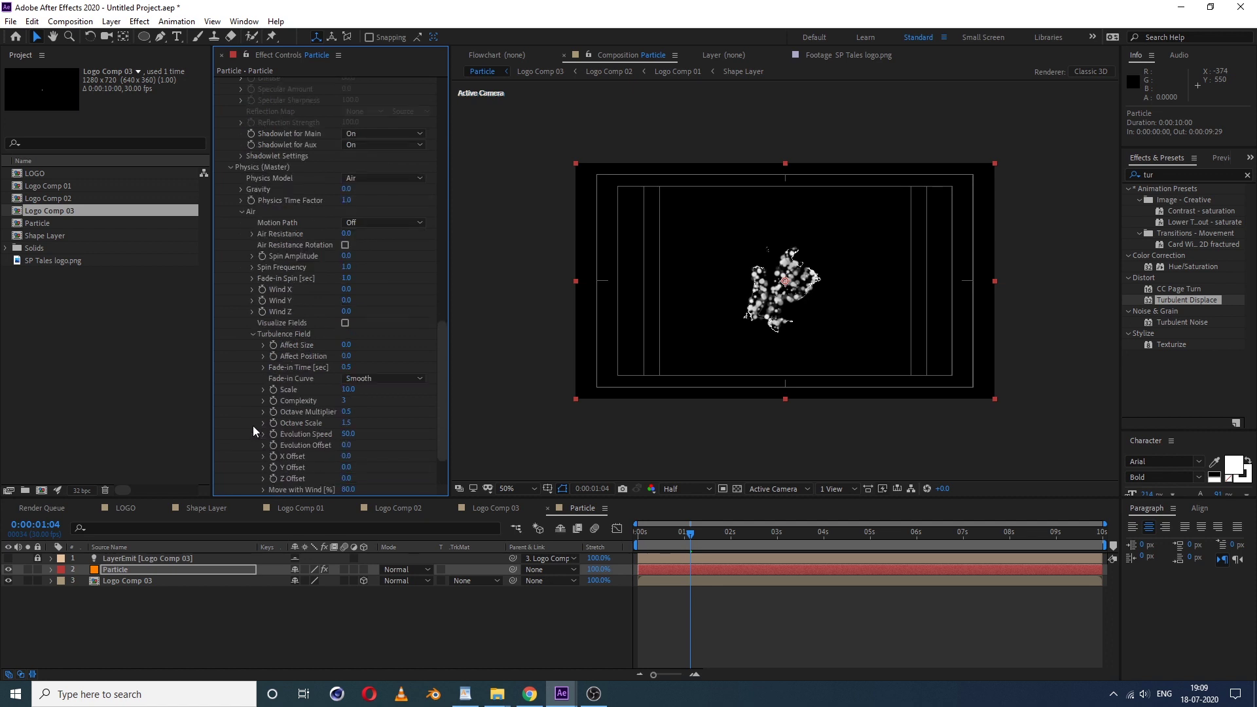
scroll(242, 367, "down", 5)
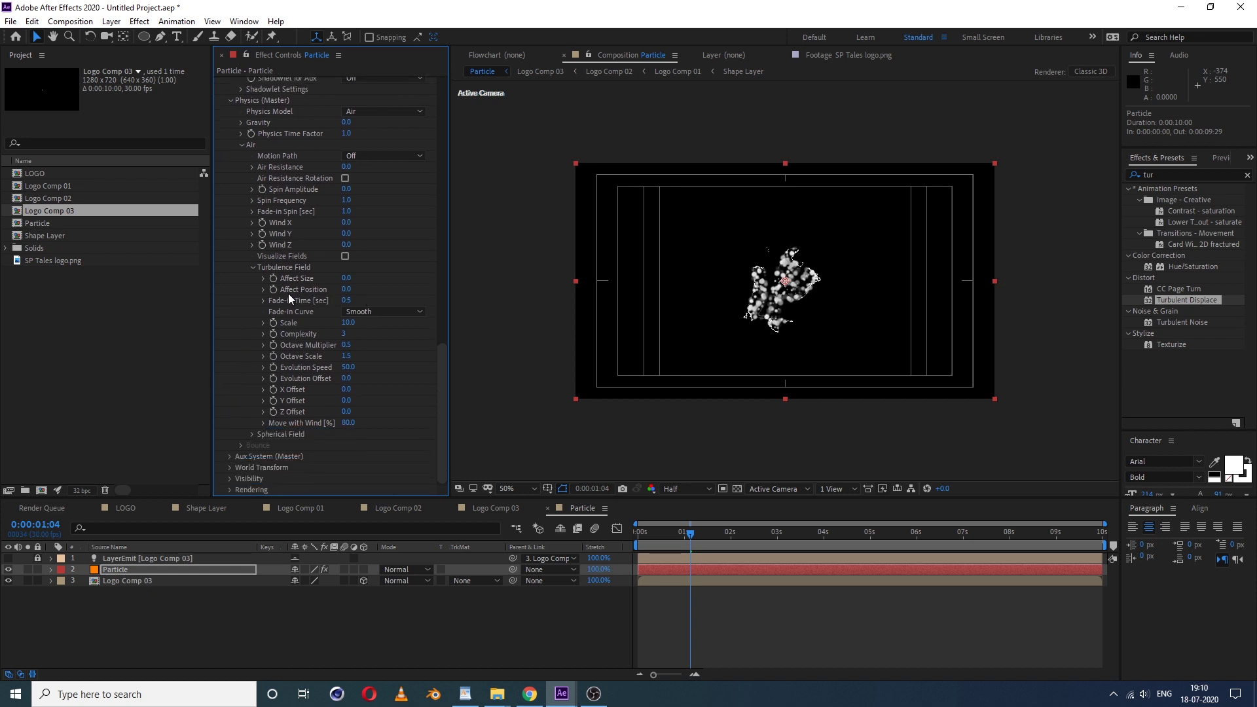
left_click(345, 290)
type("40")
key("Return")
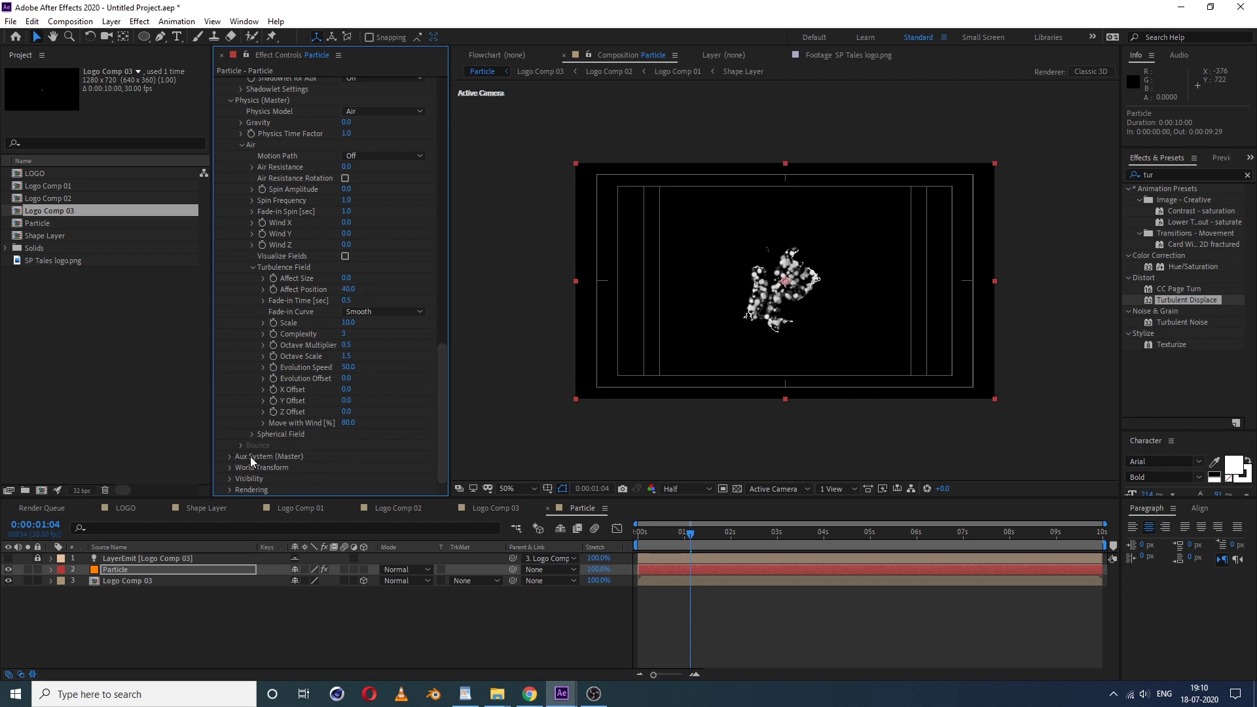
- Set the Aux System's Emit option to Continuously
left_click(229, 457)
scroll(285, 365, "down", 5)
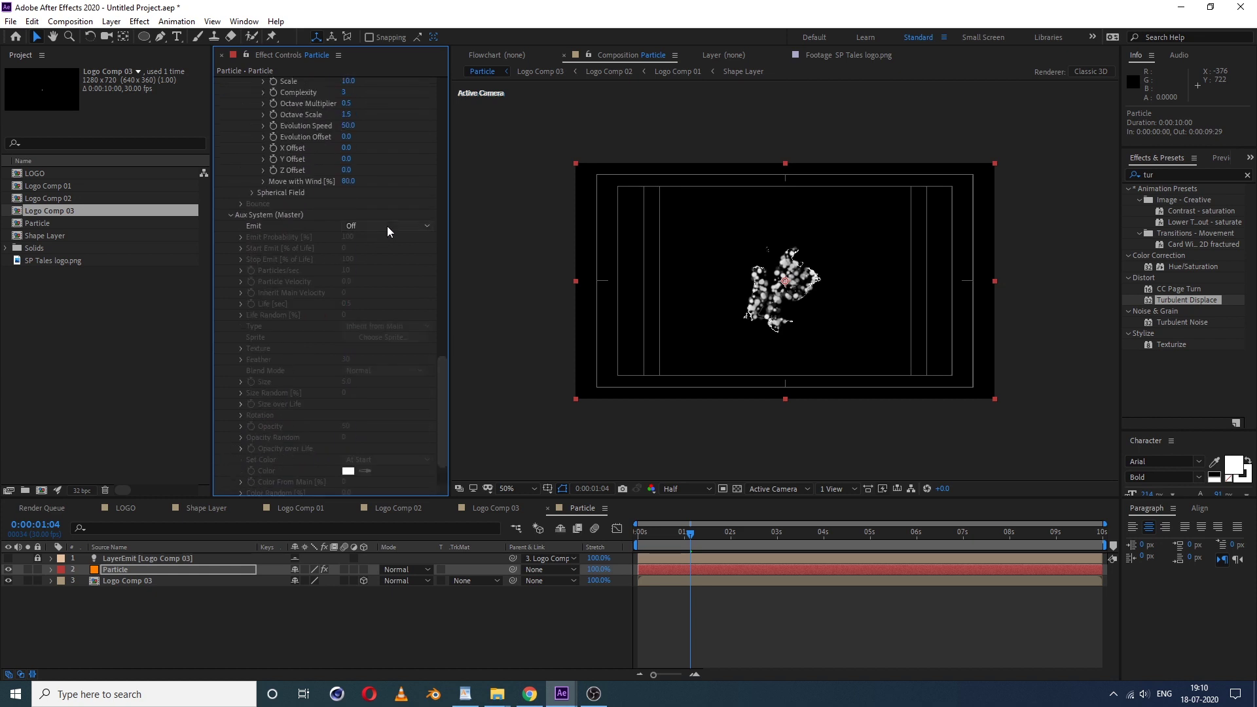
left_click(387, 226)
left_click(385, 271)
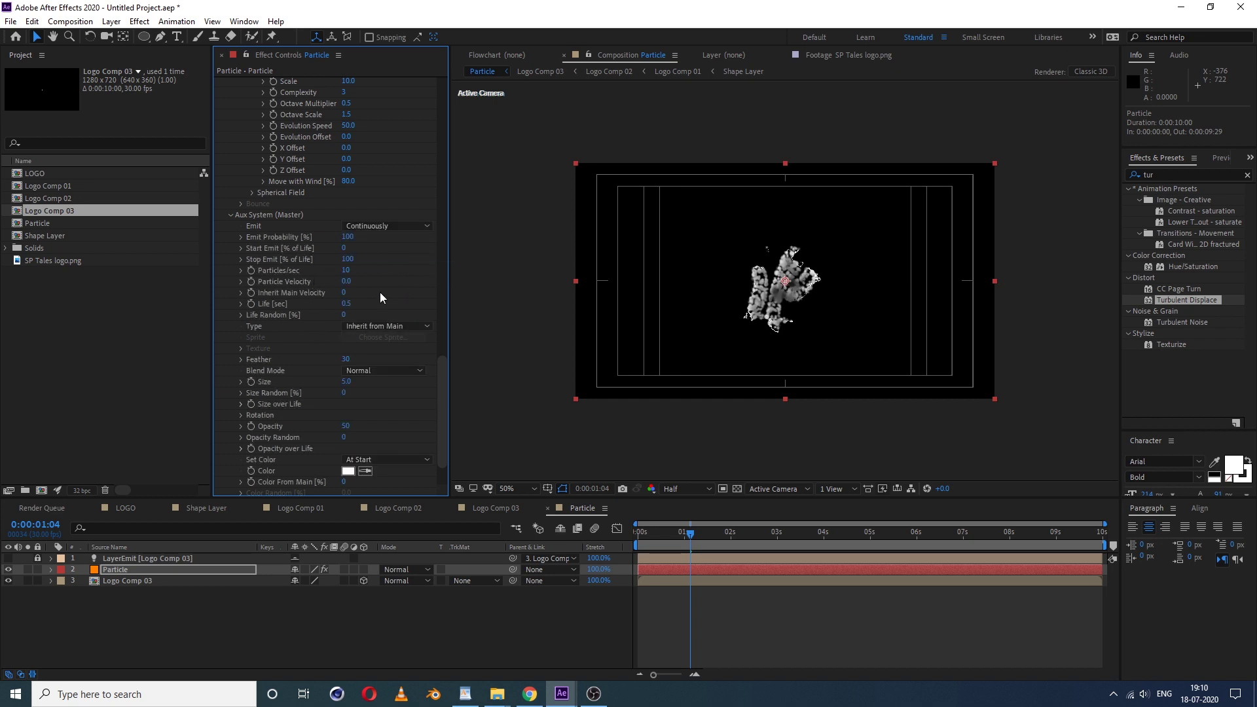
- Give the aux particles Feather 0, Size Random 50 and Color From Main 100%
scroll(379, 292, "down", 1)
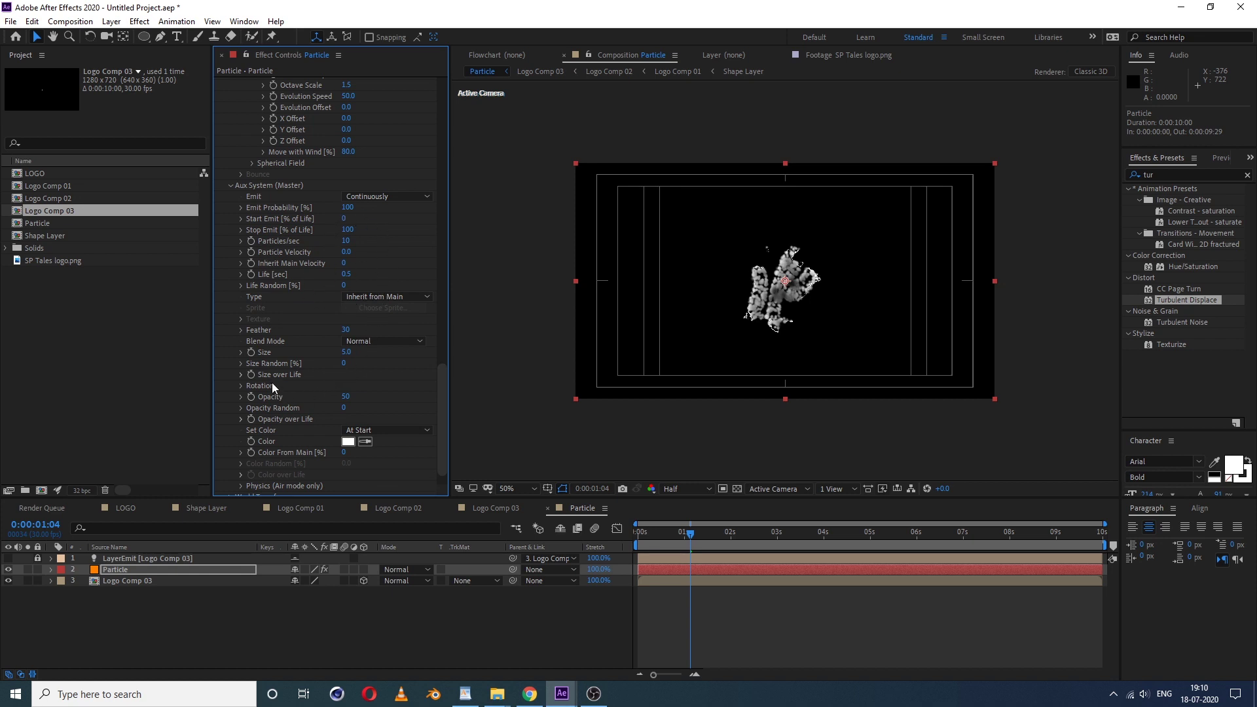
left_click(347, 330)
type("0")
scroll(389, 379, "down", 1)
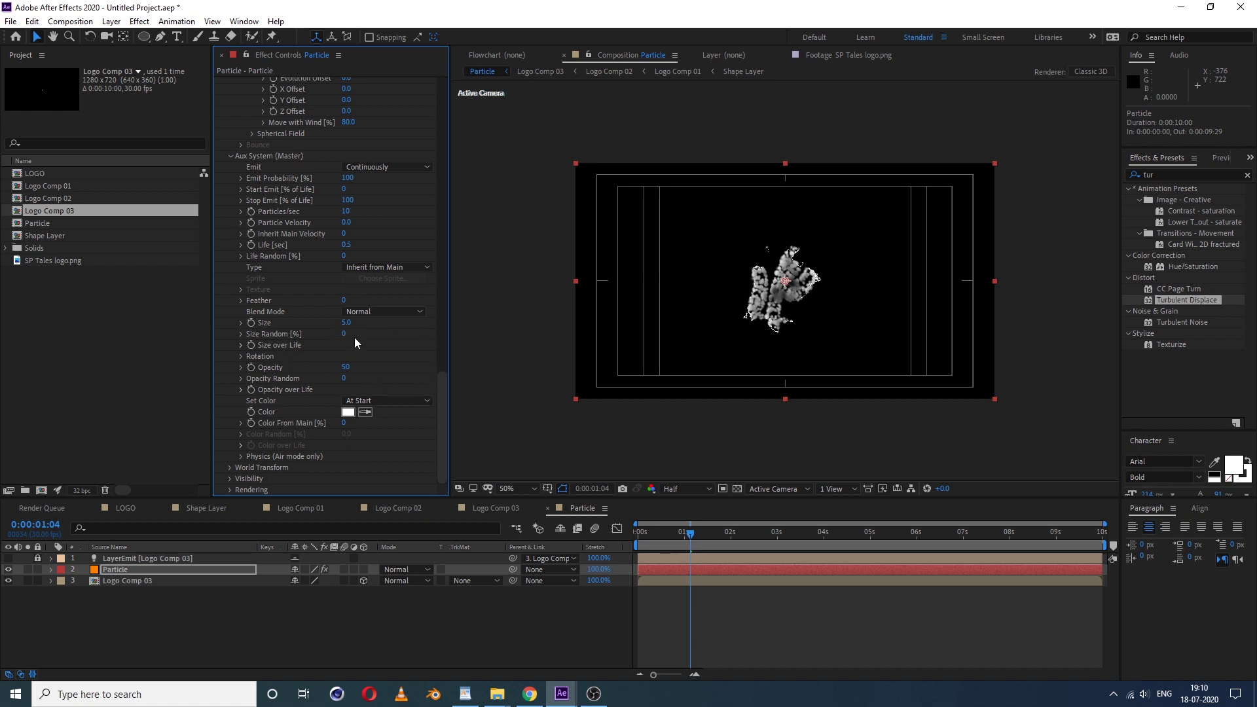
left_click_drag(343, 336, 445, 331)
left_click_drag(348, 425, 433, 423)
- Hide Logo Comp 03 and play the particle animation from frame 0, then stop
left_click(8, 580)
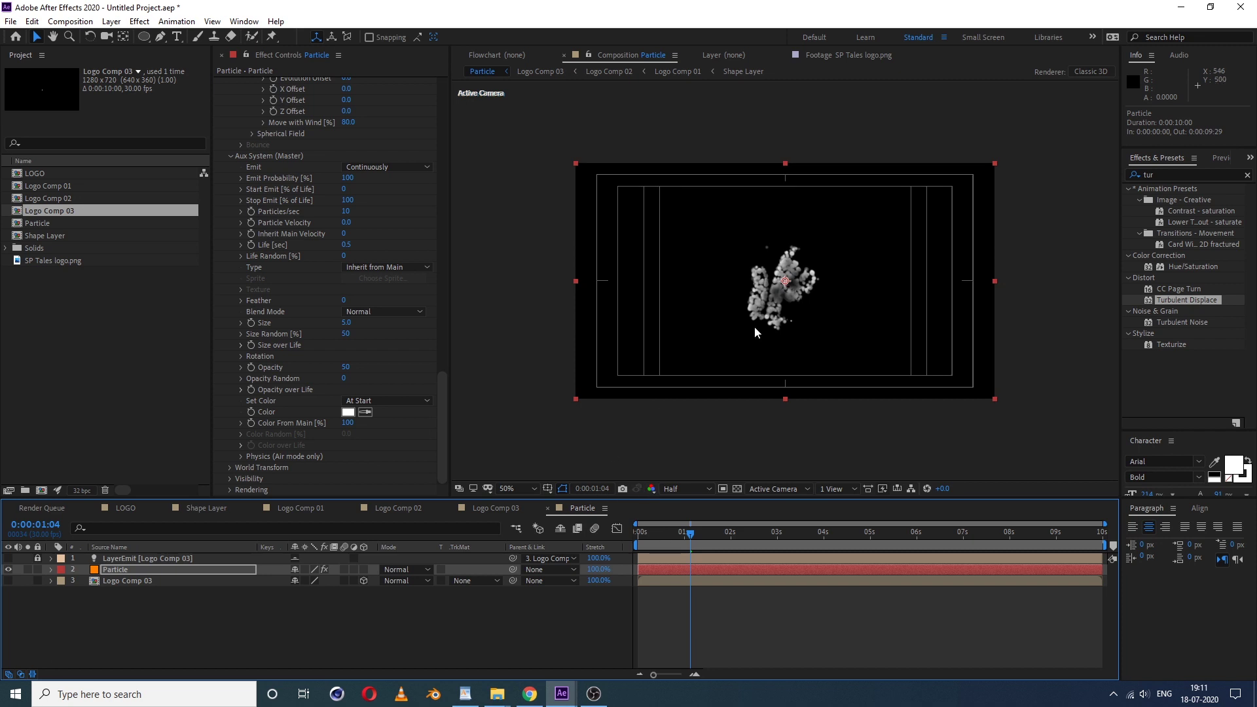
left_click_drag(661, 537, 626, 539)
key("space")
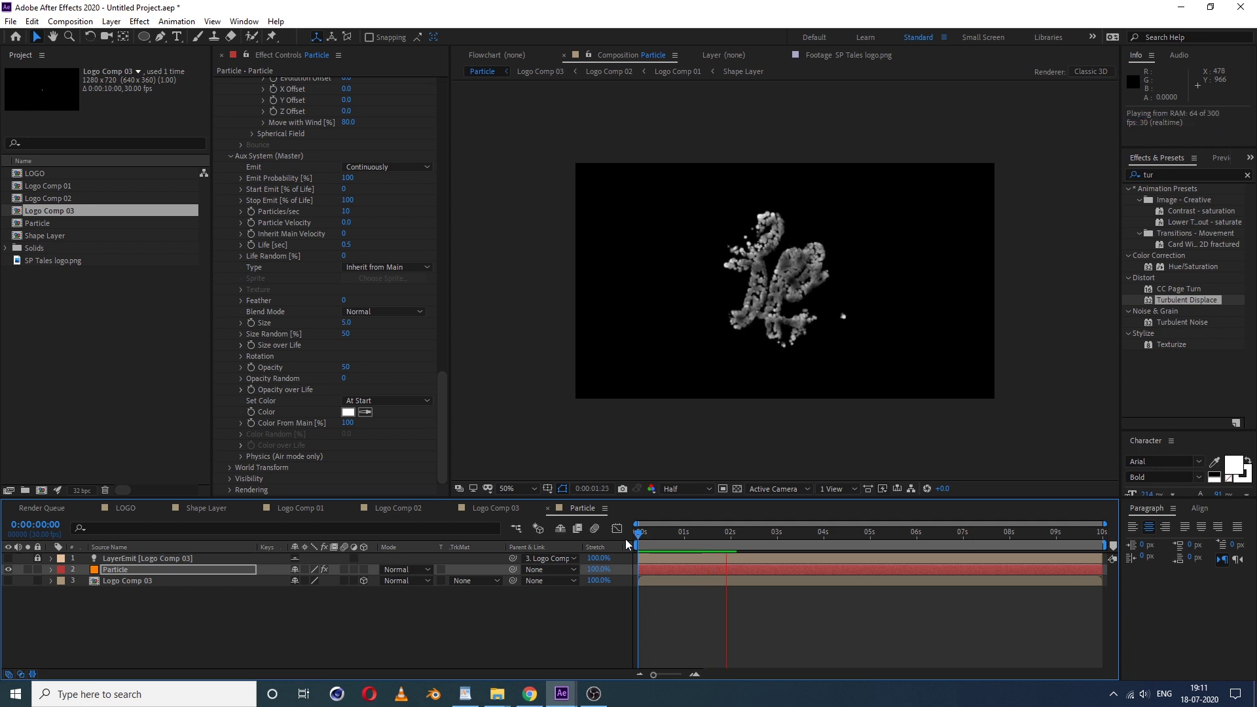
key("space")
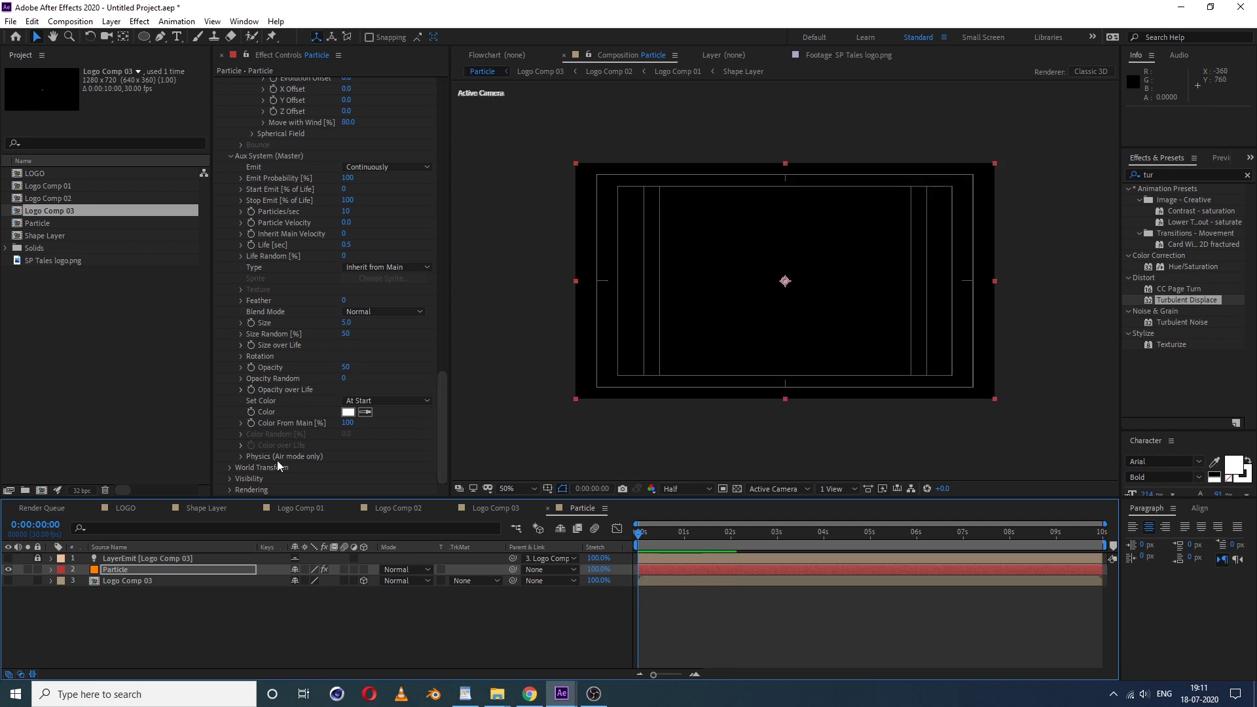
- Enter 250 for the aux Air Turbulence Position, then play and stop a preview
left_click(240, 457)
scroll(241, 456, "down", 2)
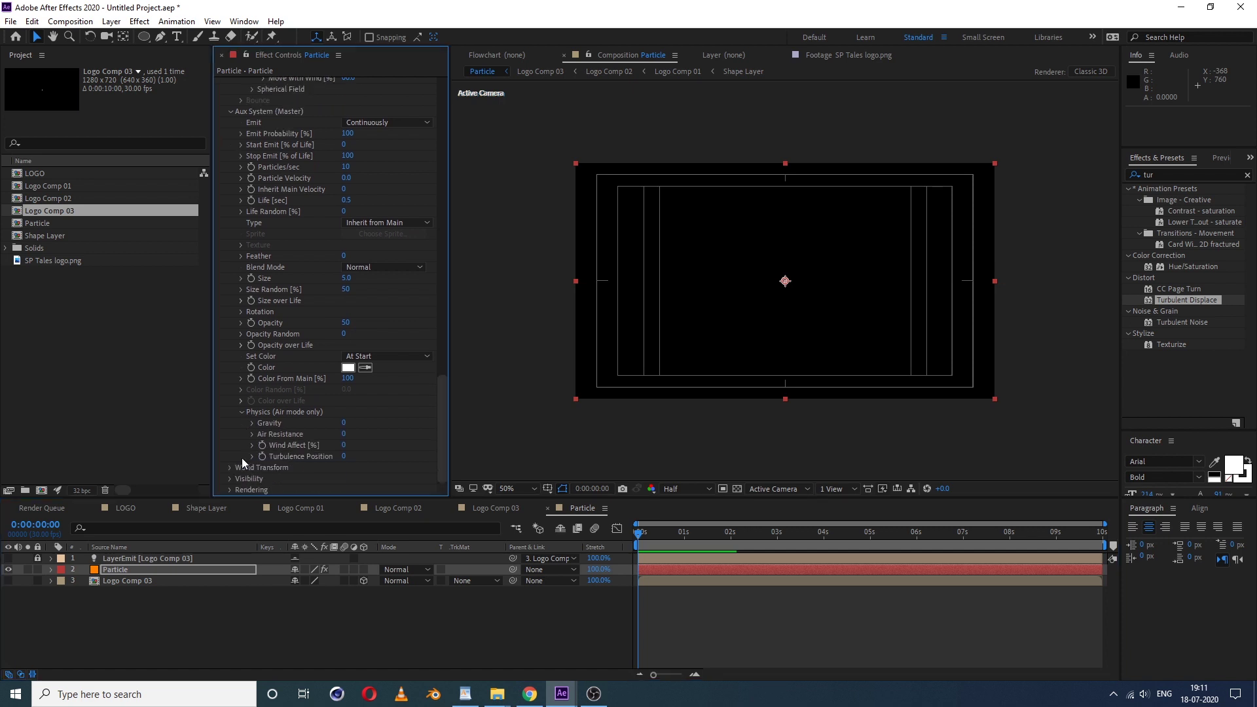
left_click(343, 457)
type("250")
key("Return")
key("space")
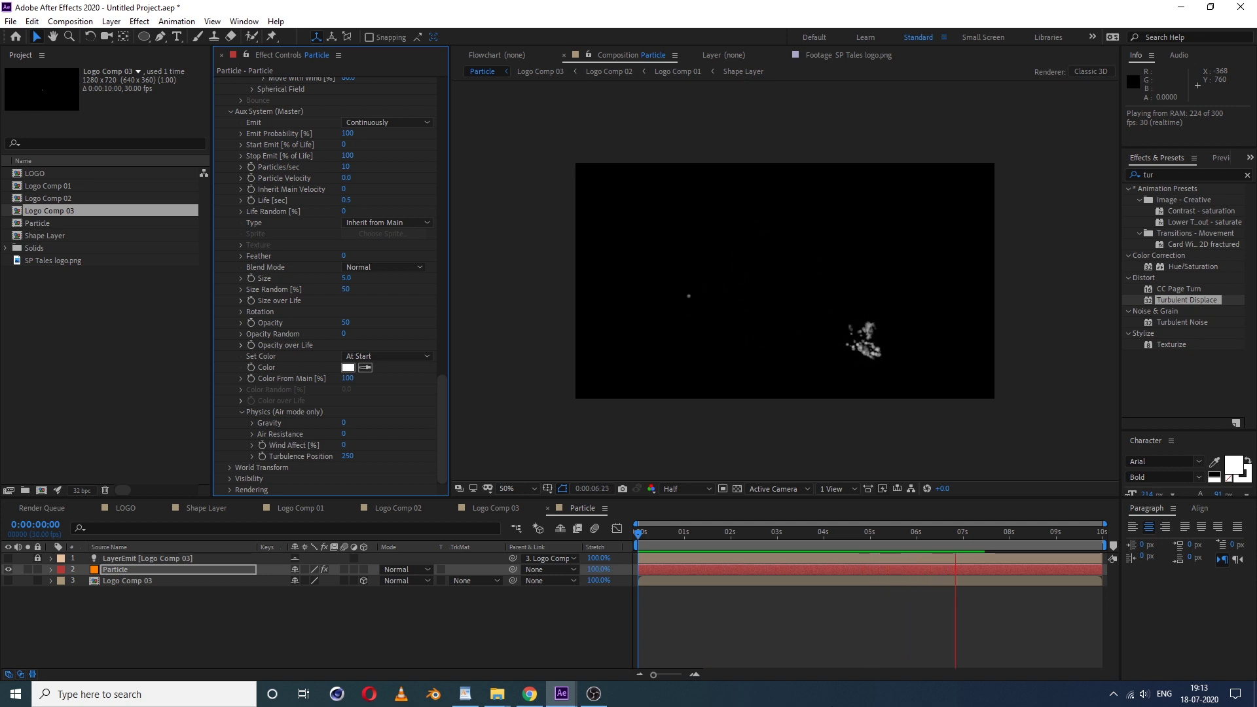
key("space")
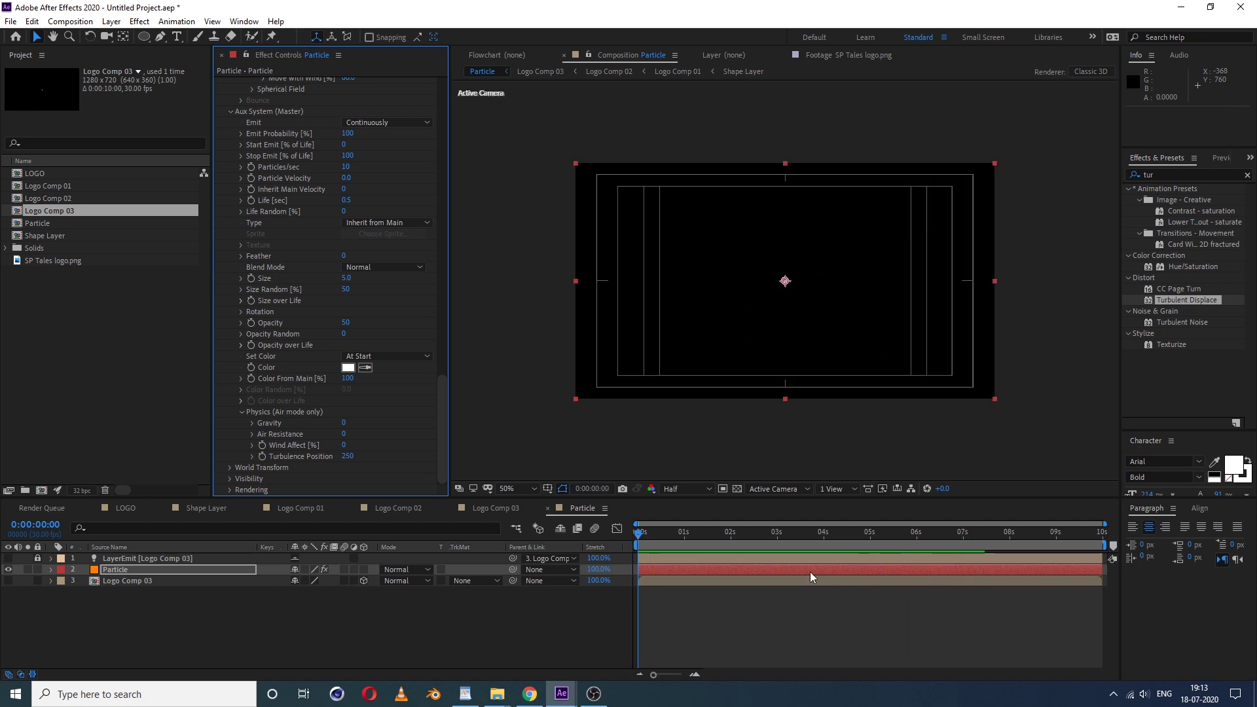
- Duplicate the Particle layer with Ctrl+D and rename the copy Particle 02
left_click(784, 600)
left_click(844, 534)
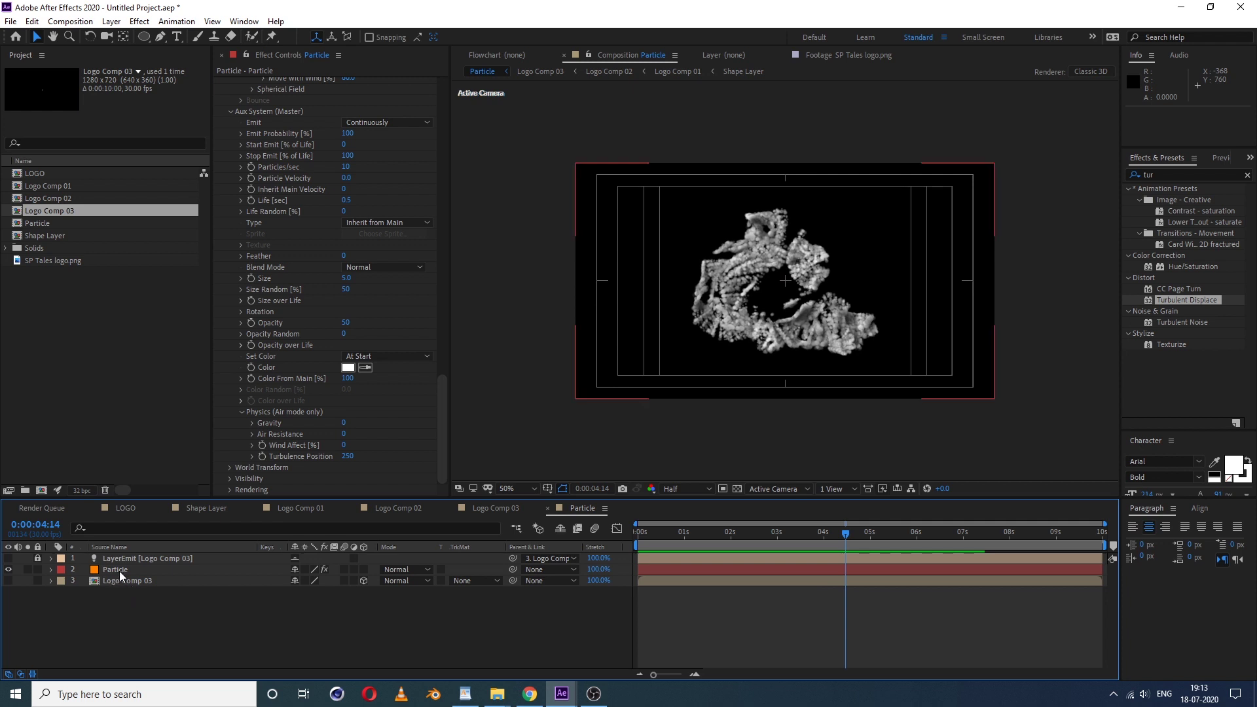
left_click(119, 571)
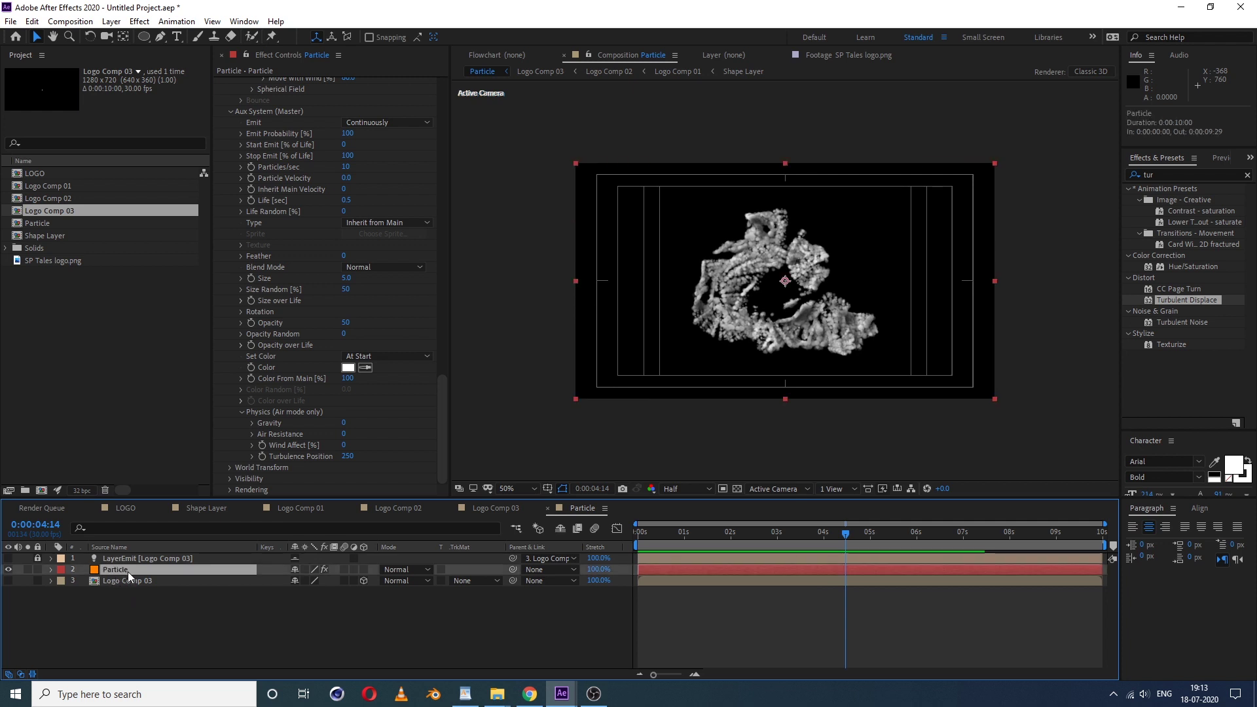
key("ctrl+d")
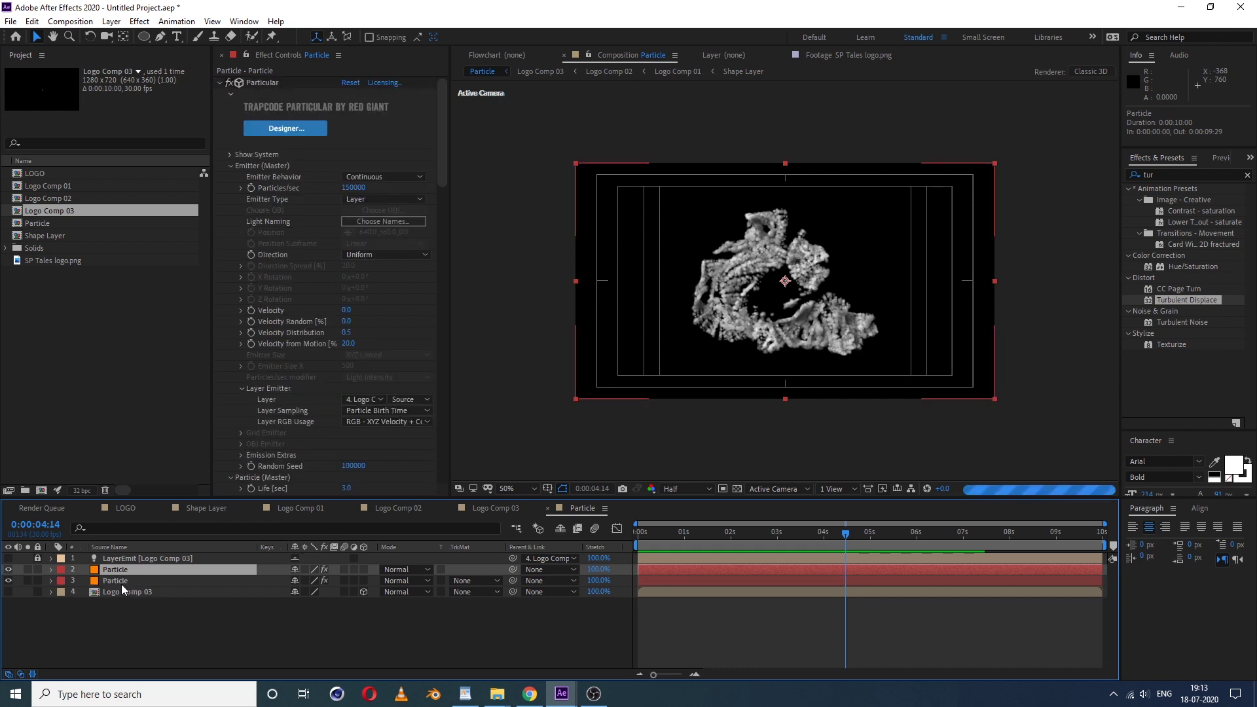
left_click(120, 583)
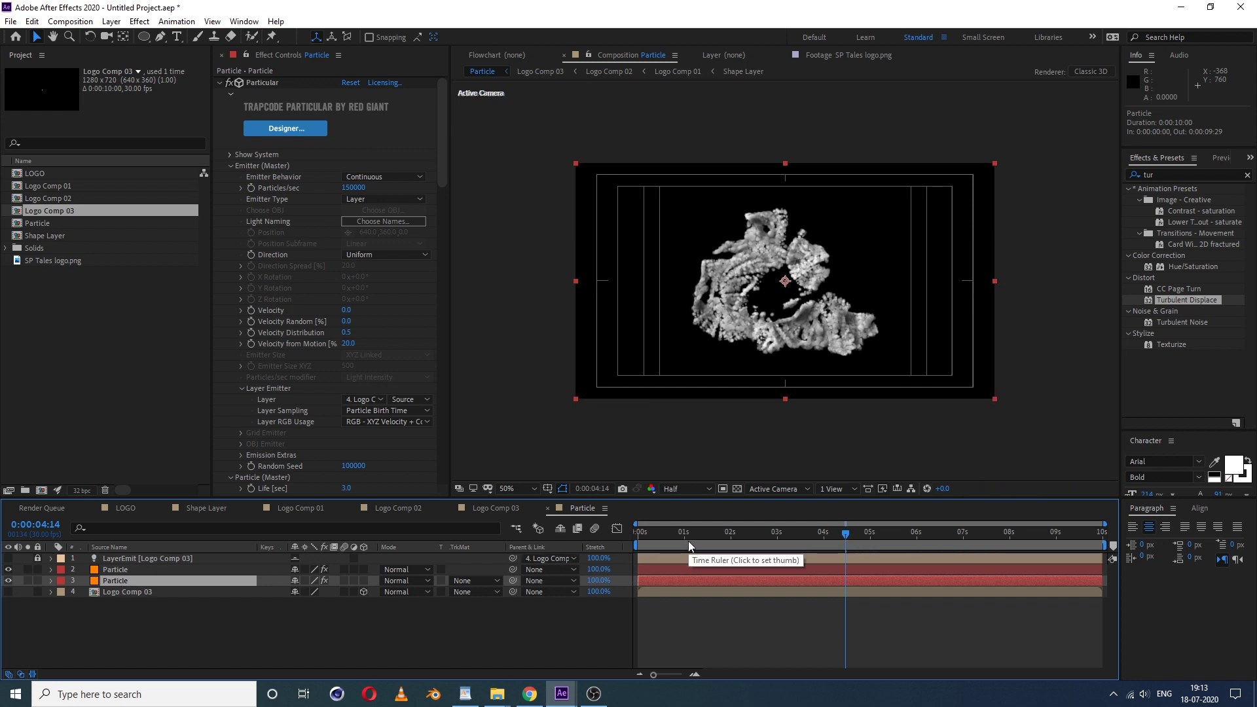
key("Return")
left_click(121, 580)
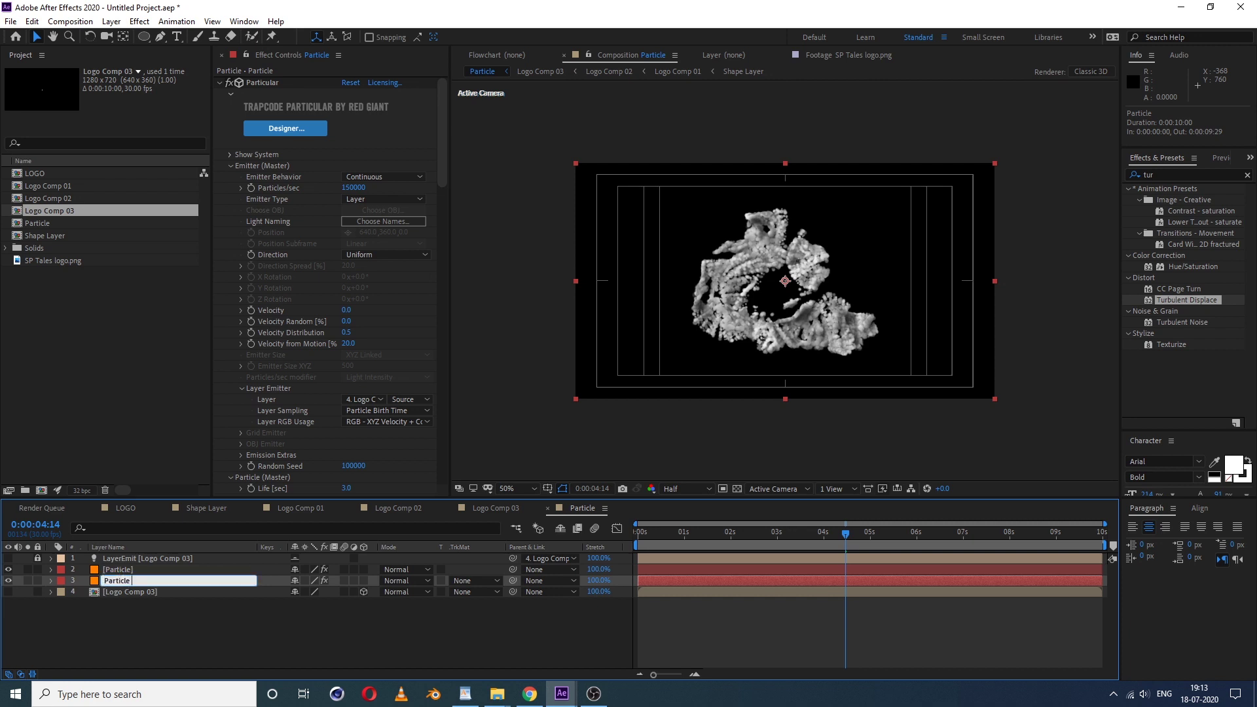
type("02")
key("Return")
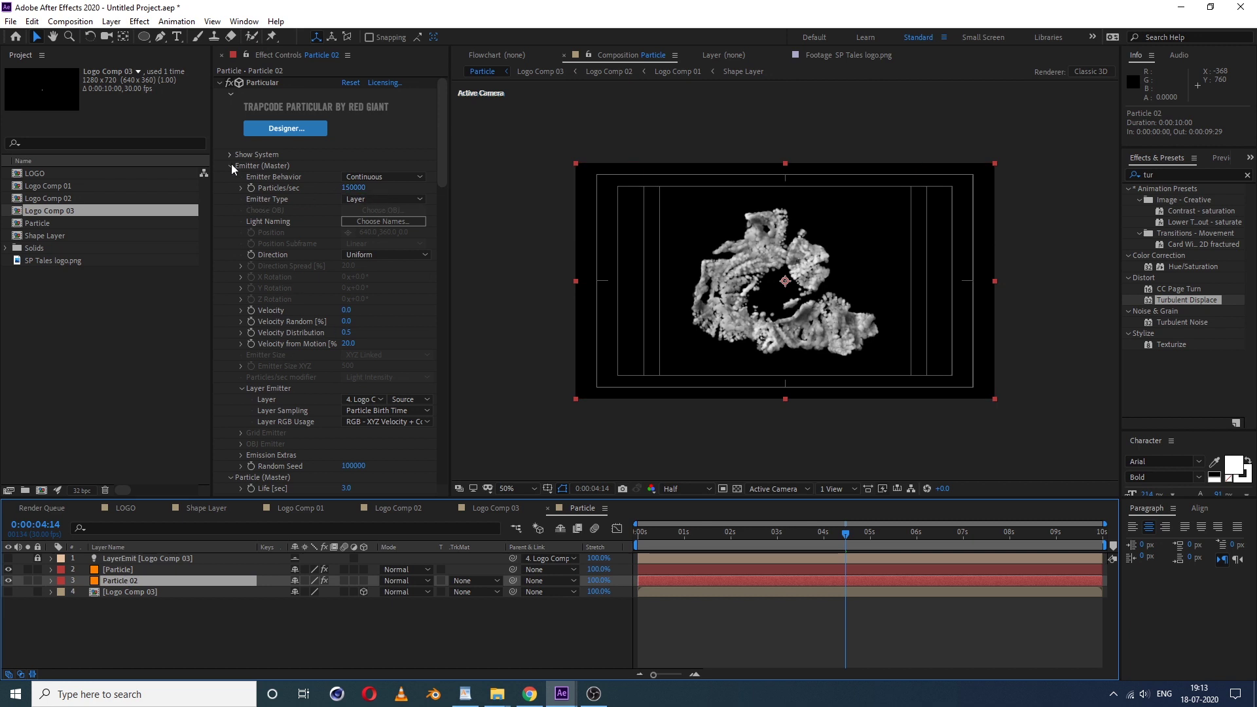
- Set Particle 02's Emitter Particles/sec to 6000
left_click(265, 86)
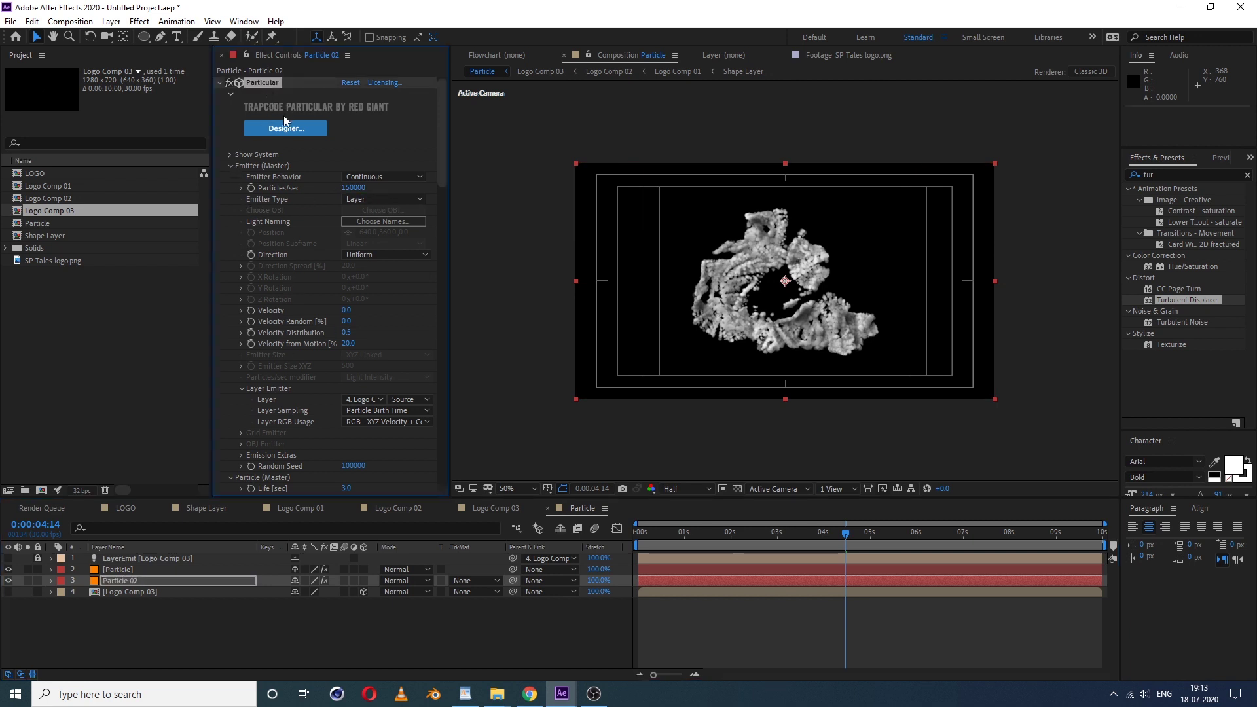
left_click(353, 188)
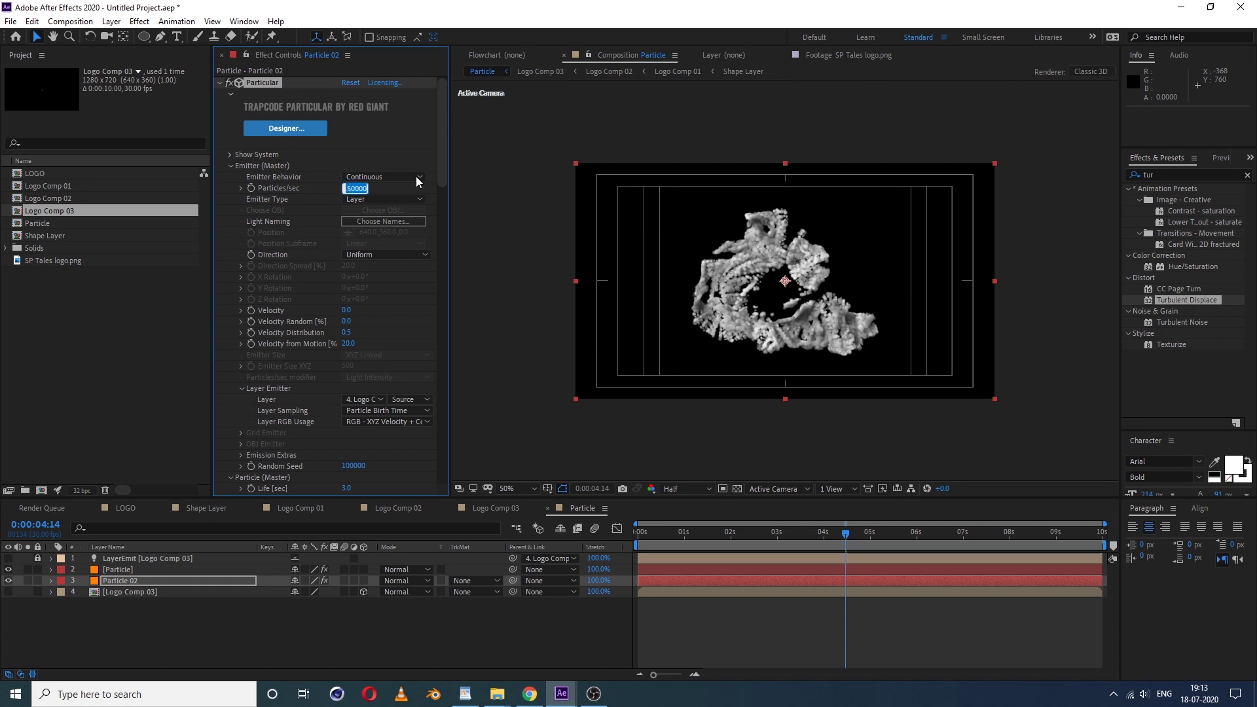
type("6000")
key("Return")
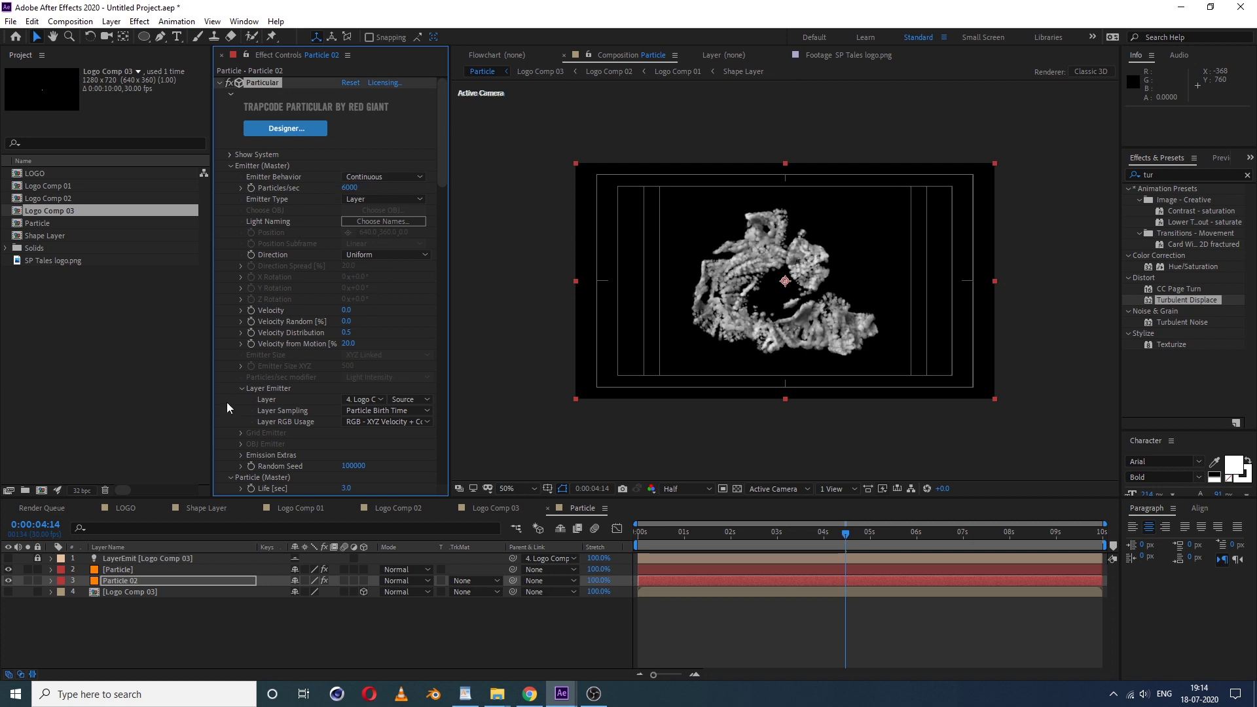
- Set Particle 02's Turbulence Field Affect Position to 500
scroll(227, 402, "down", 20)
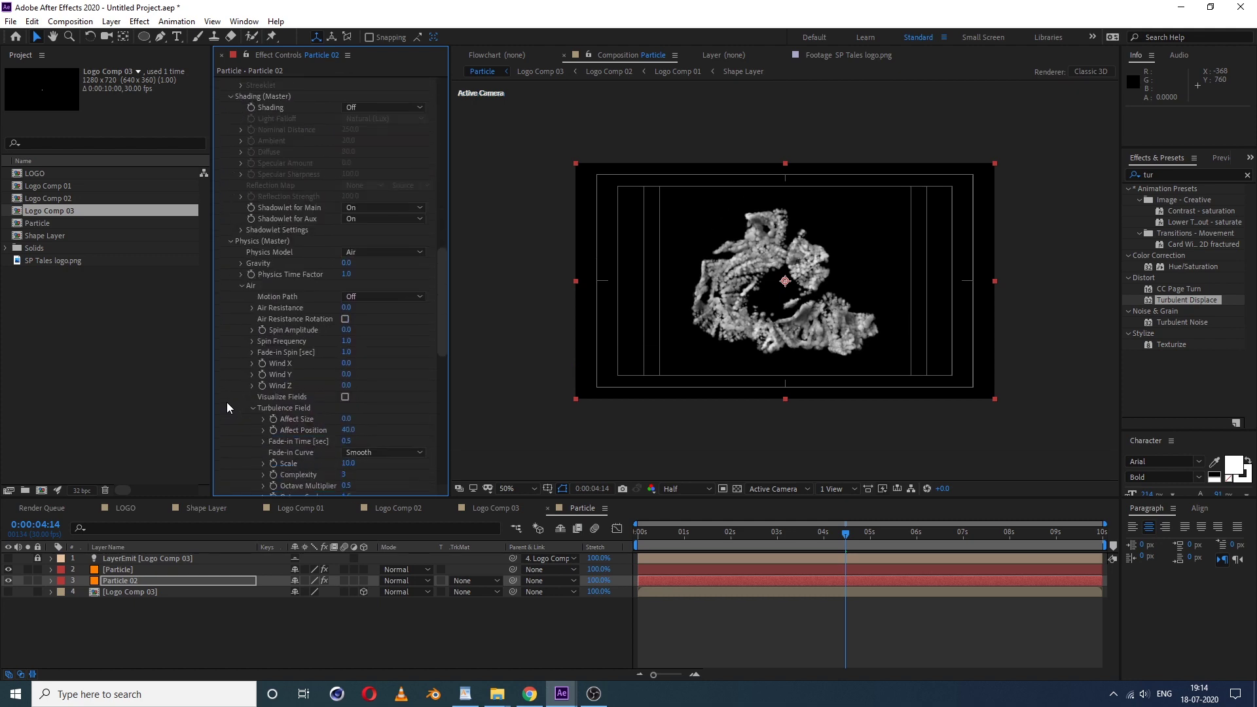
scroll(226, 402, "down", 15)
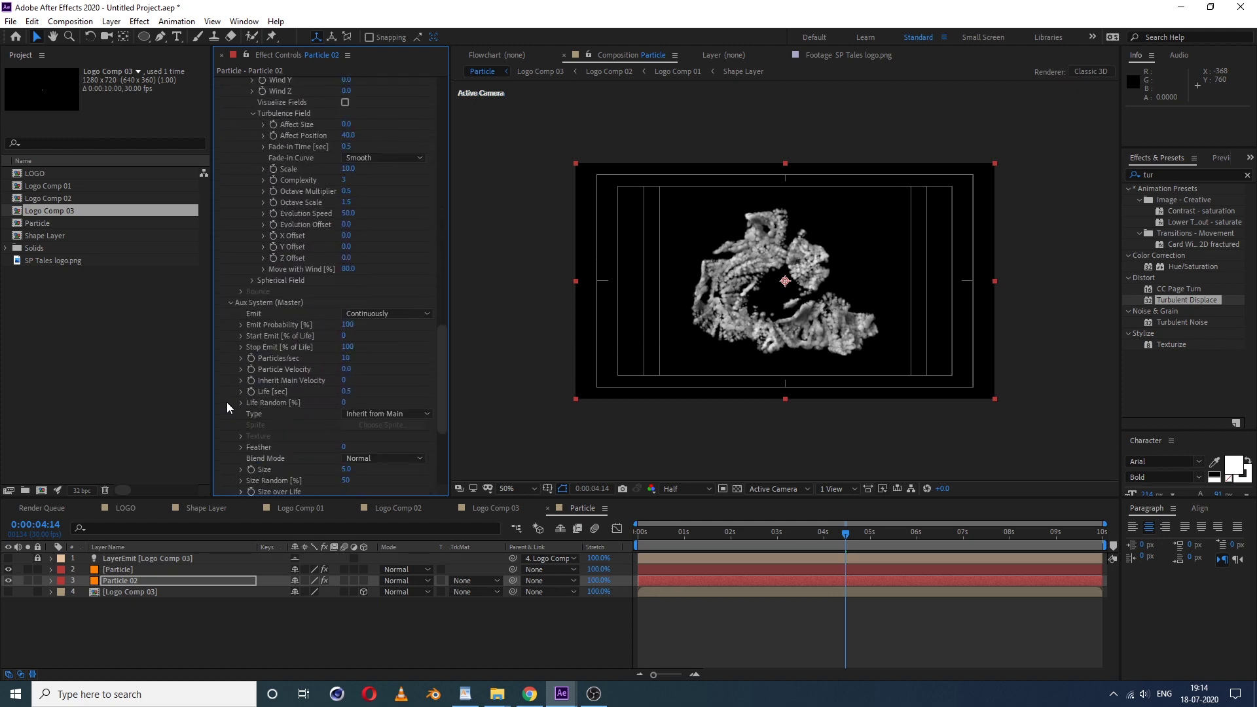
scroll(226, 402, "down", 10)
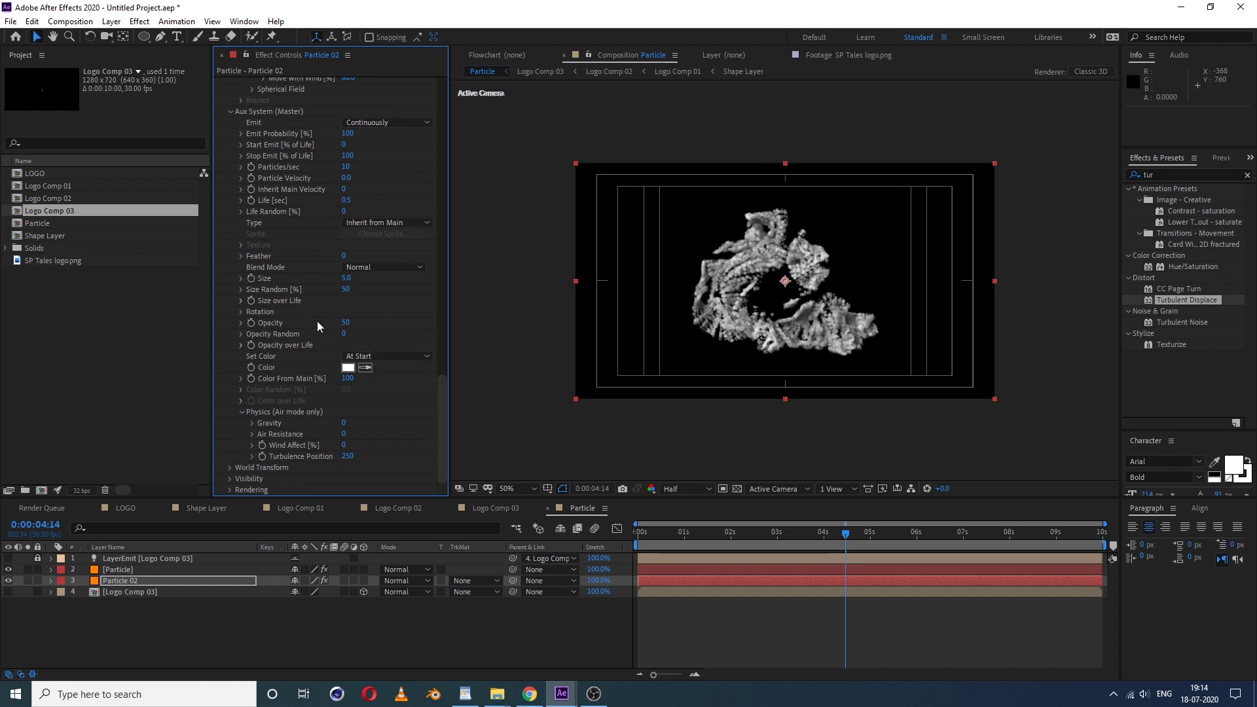
scroll(316, 321, "up", 3)
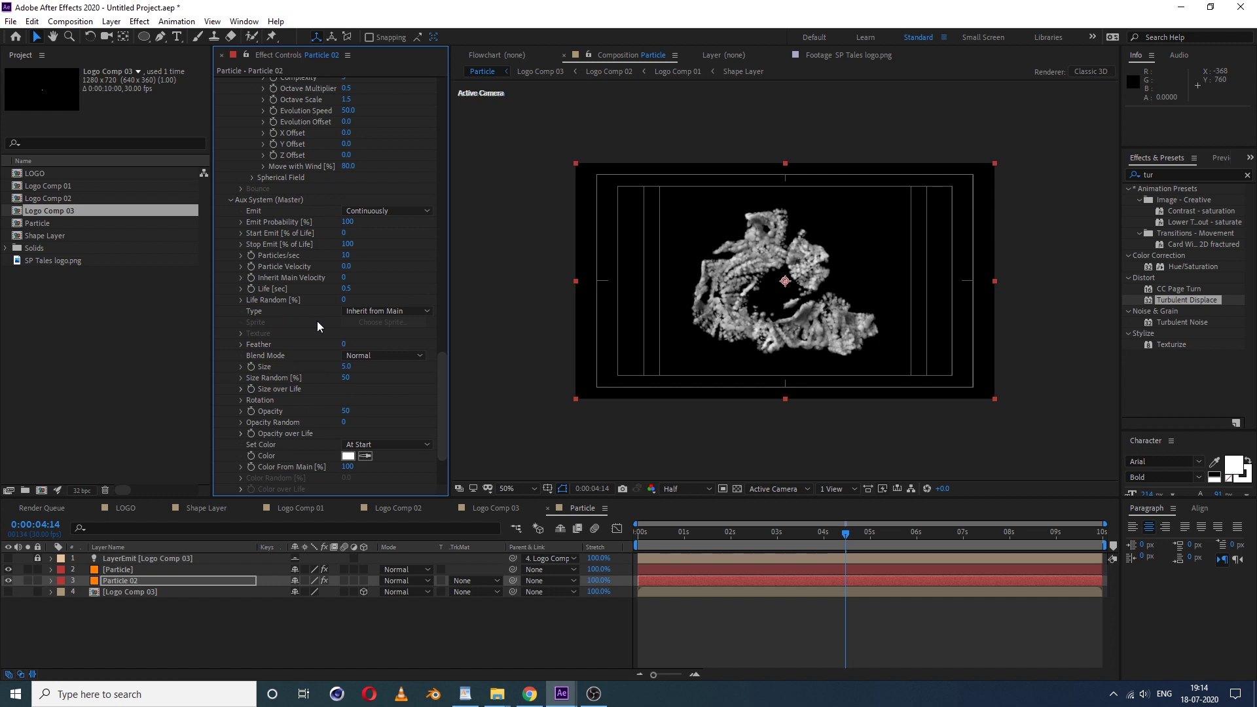
scroll(317, 321, "up", 2)
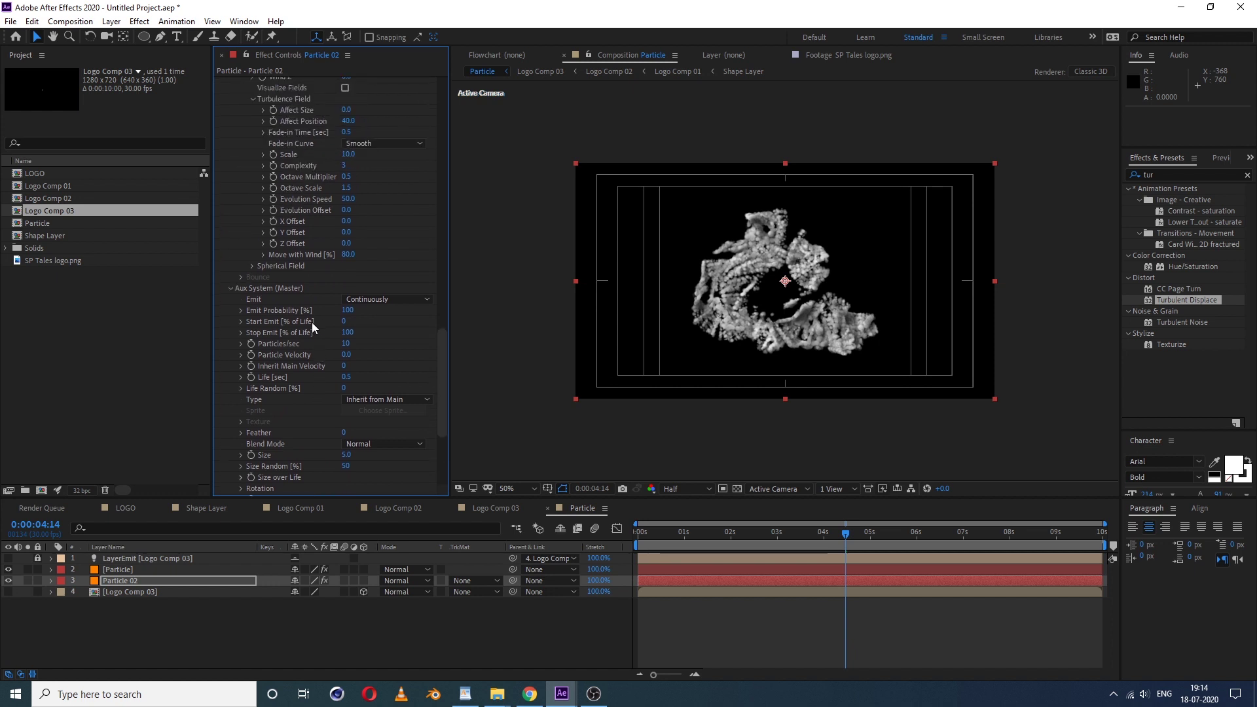
scroll(305, 359, "up", 5)
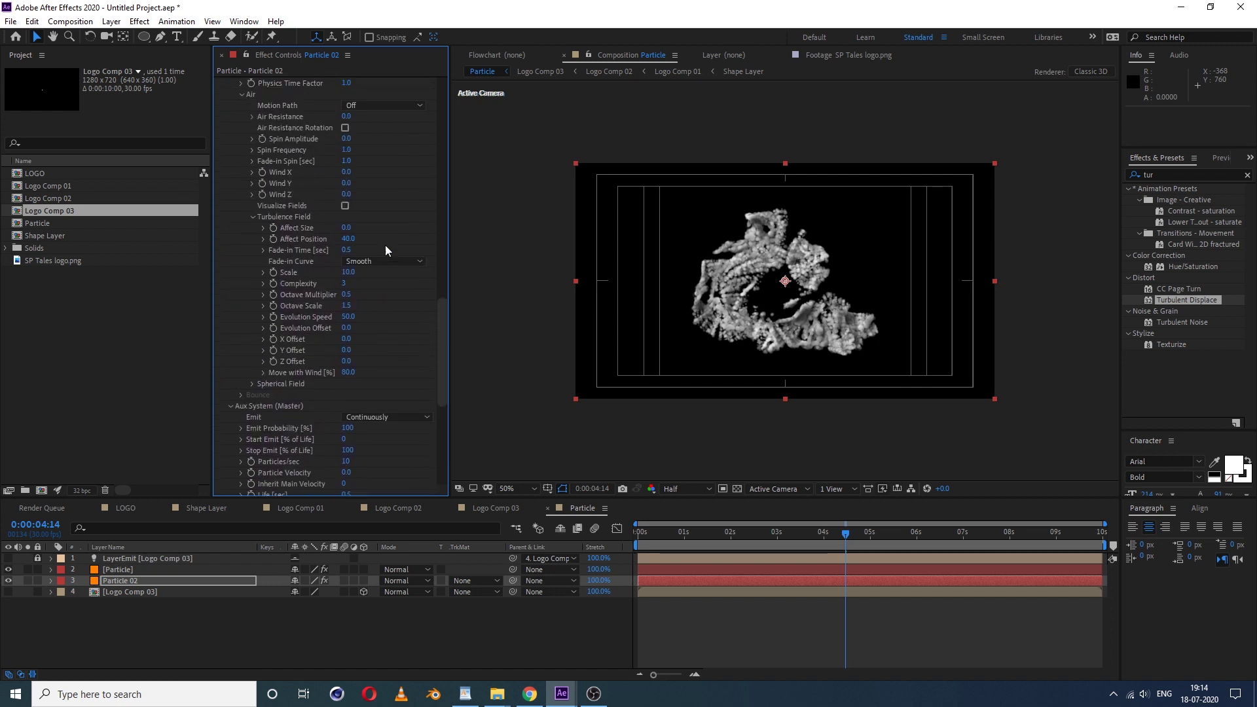
left_click(348, 239)
type("500")
key("Return")
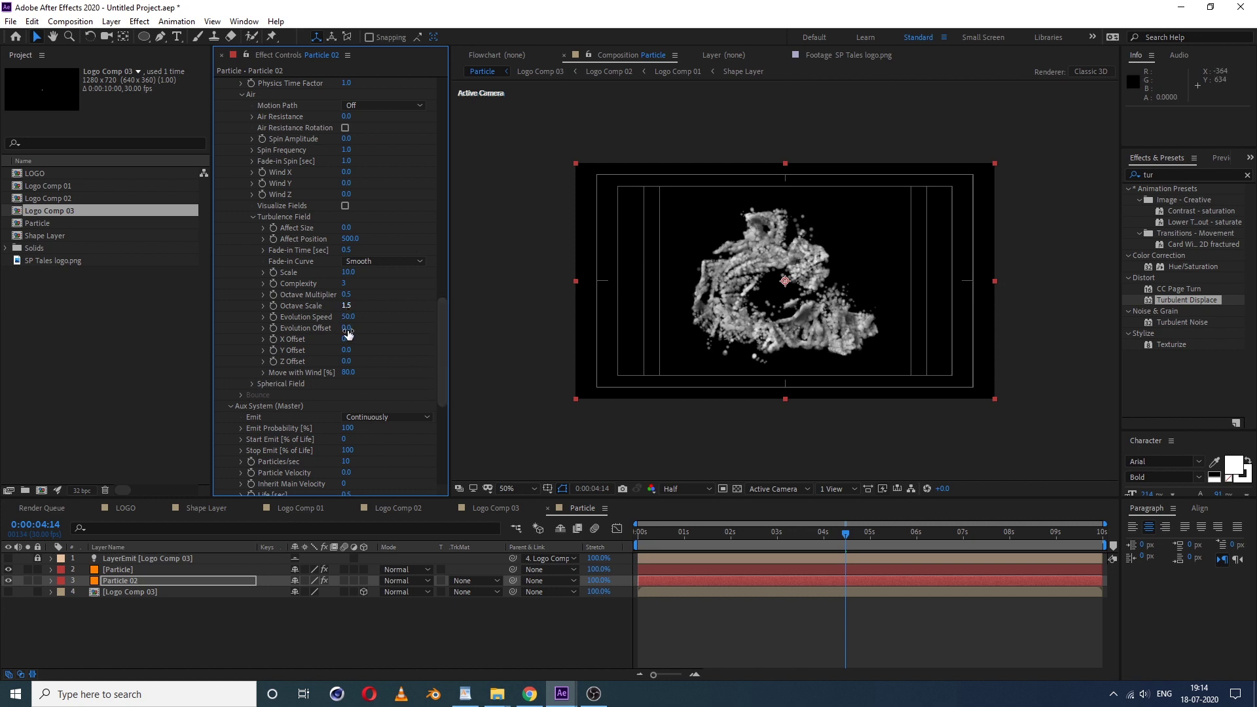
- Set the aux particle Size to 4 and play a preview
scroll(374, 339, "up", 3)
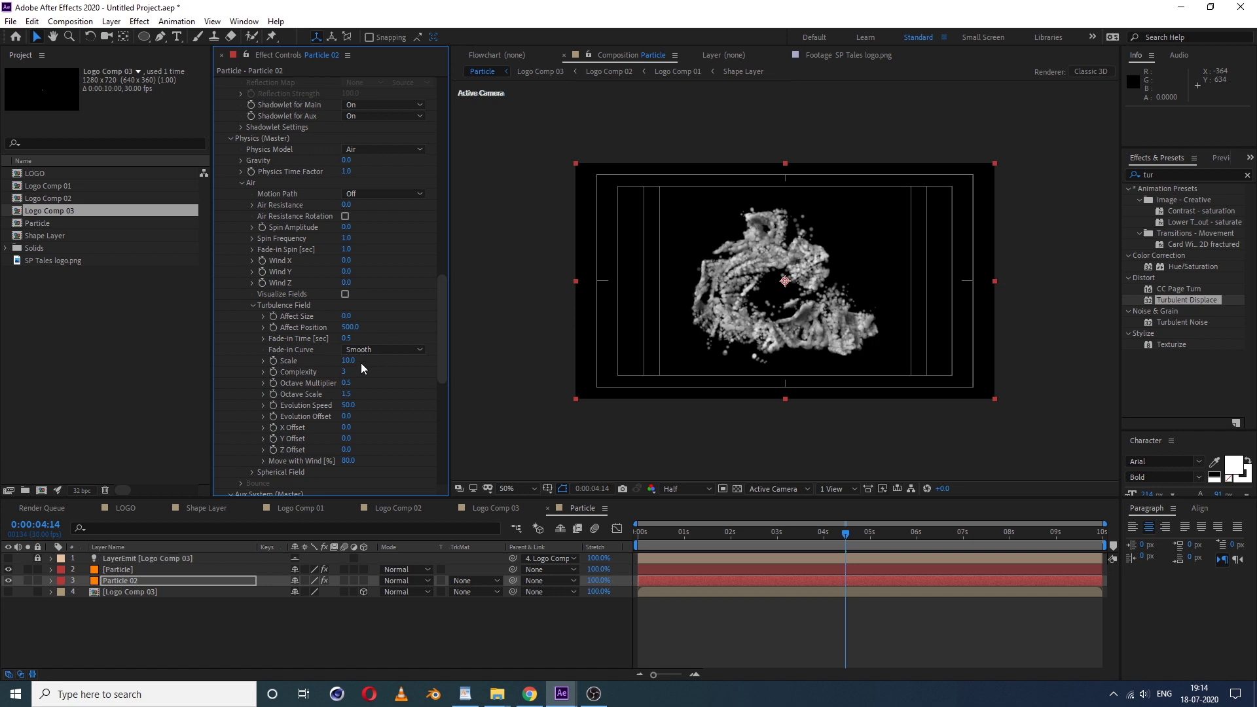
scroll(292, 336, "up", 2)
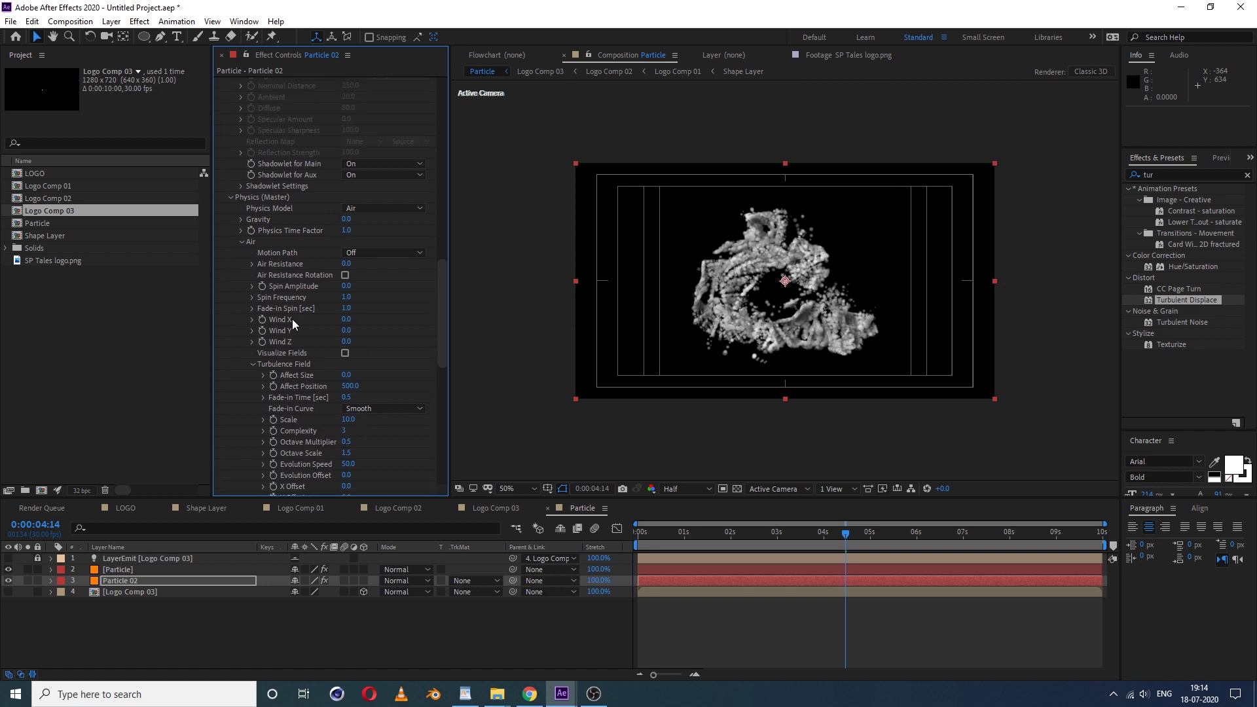
scroll(291, 320, "up", 1)
scroll(321, 308, "down", 12)
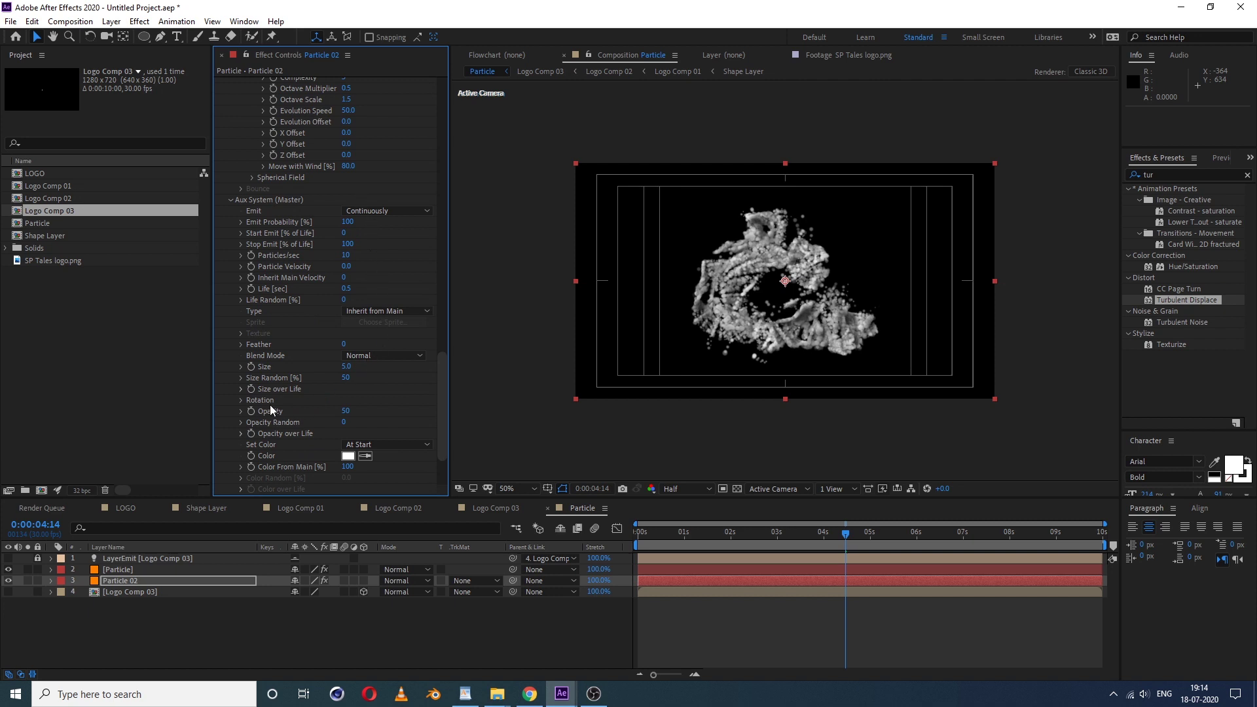
left_click(345, 367)
type("3")
key("Return")
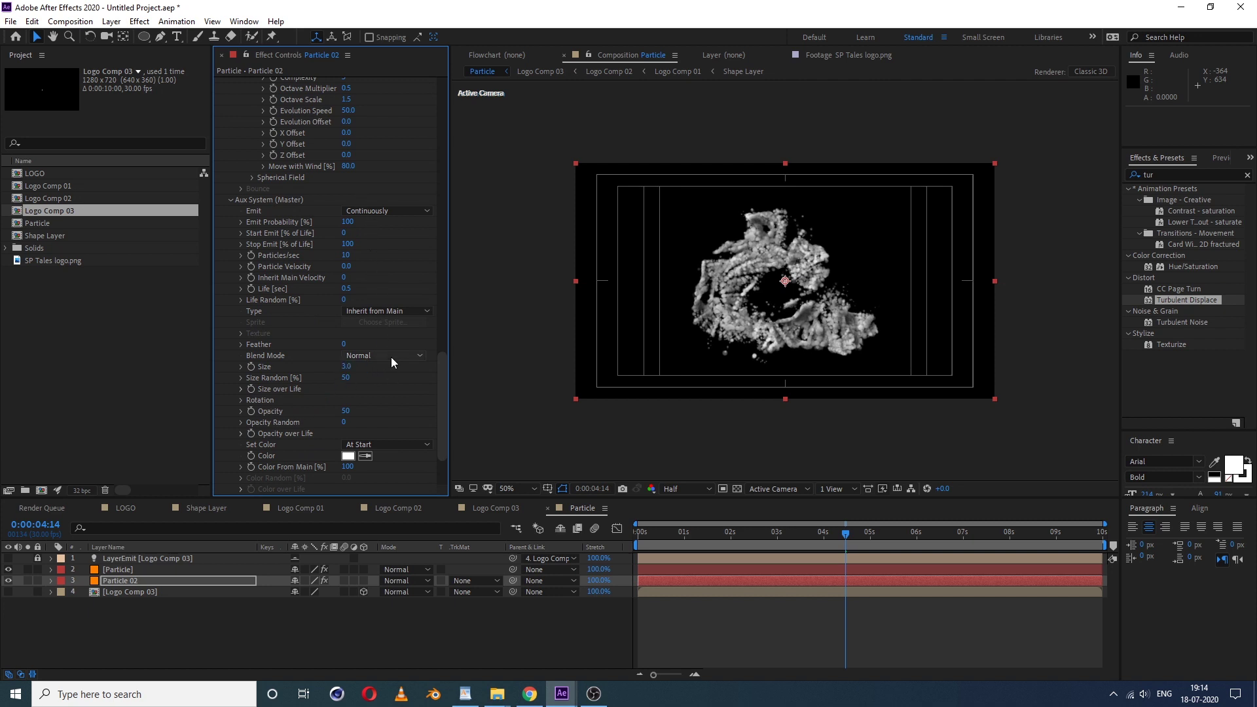
left_click(347, 368)
type("4")
key("space")
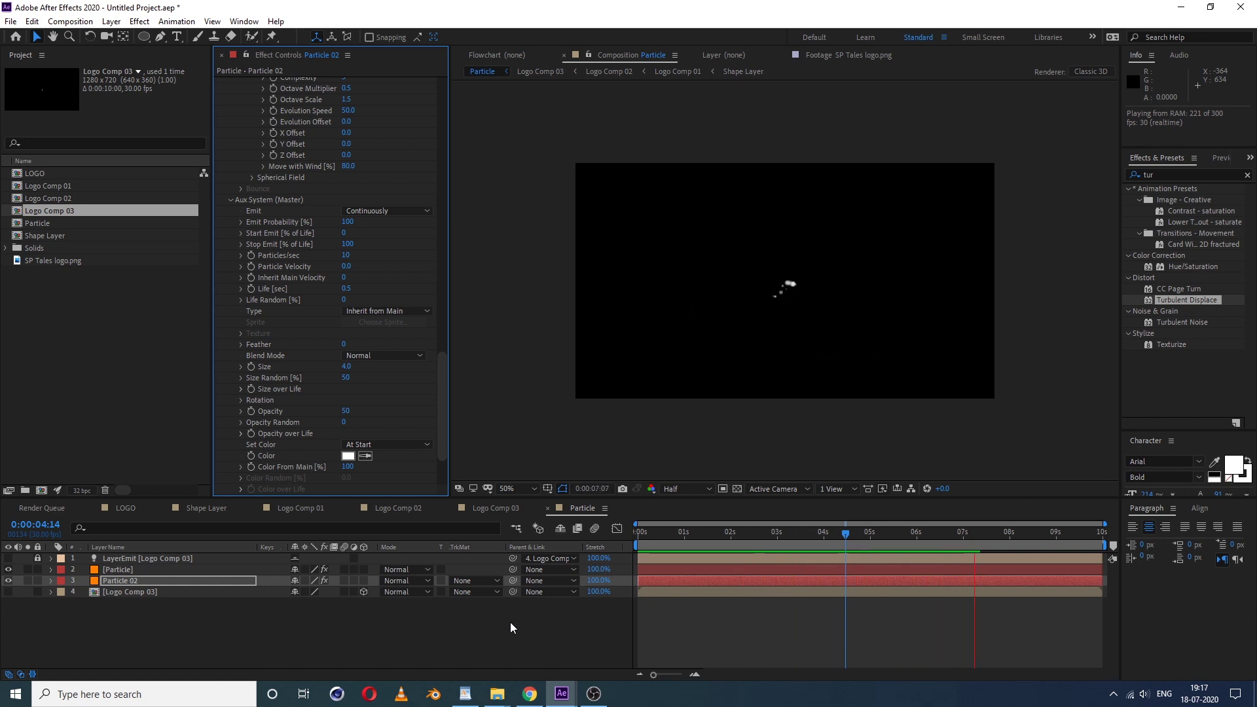
- Stop playback and nest the Particle comp in a new composition named Final Comp
left_click(760, 627)
left_click(97, 377)
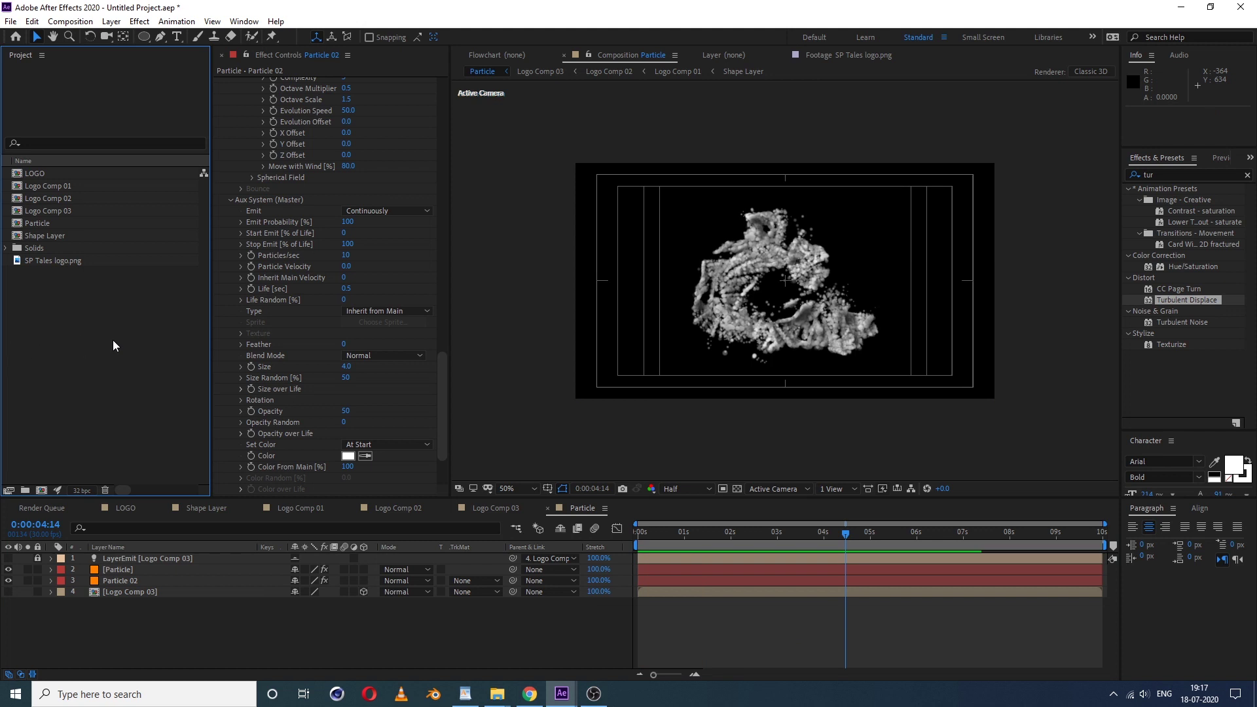
left_click(34, 223)
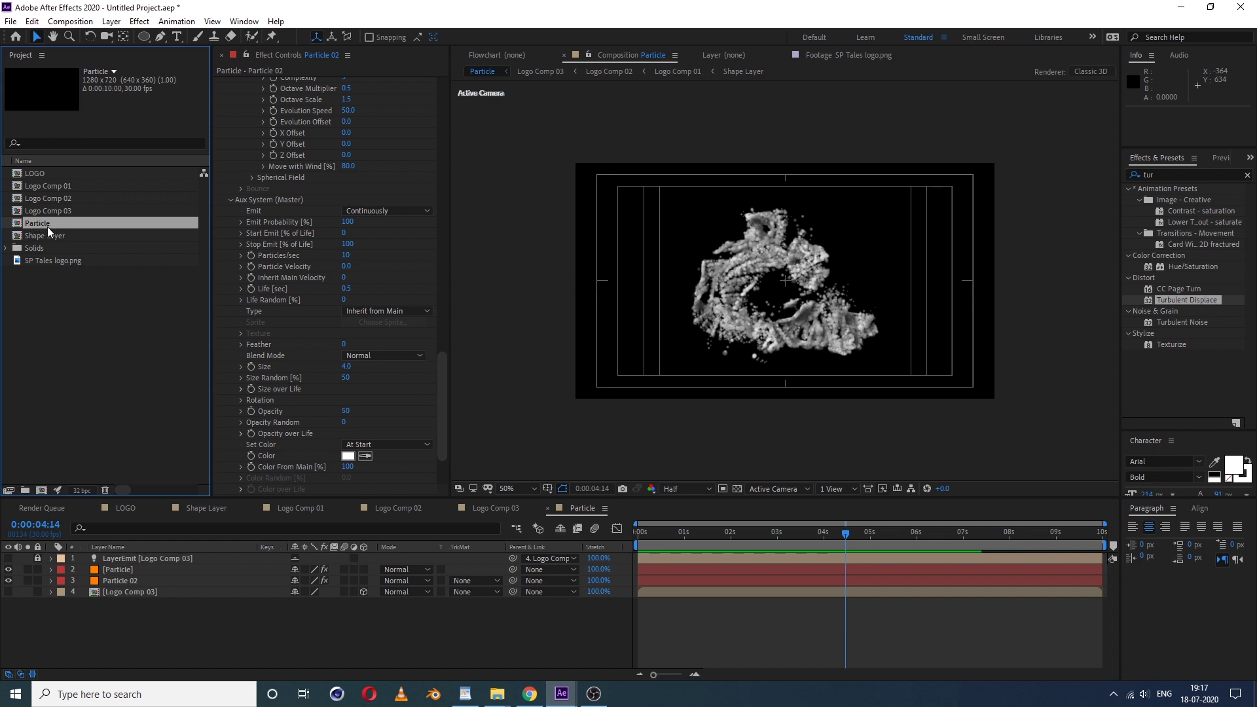
left_click_drag(46, 222, 42, 489)
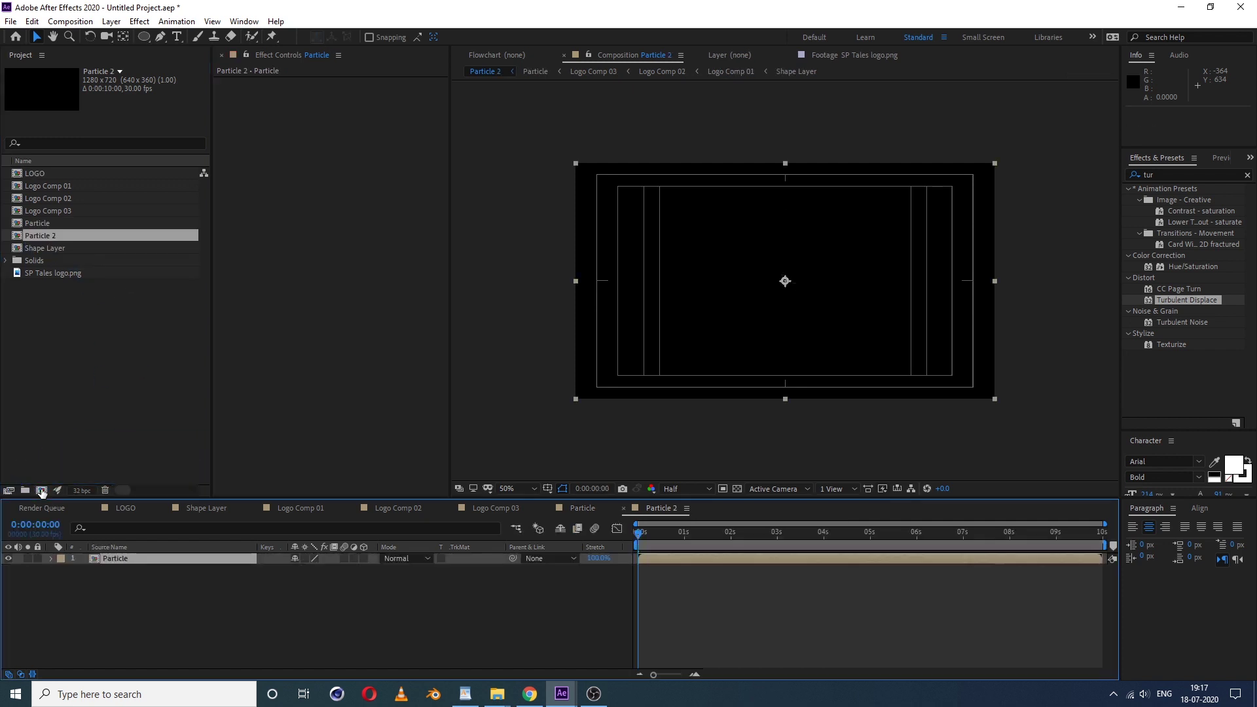
left_click(78, 236)
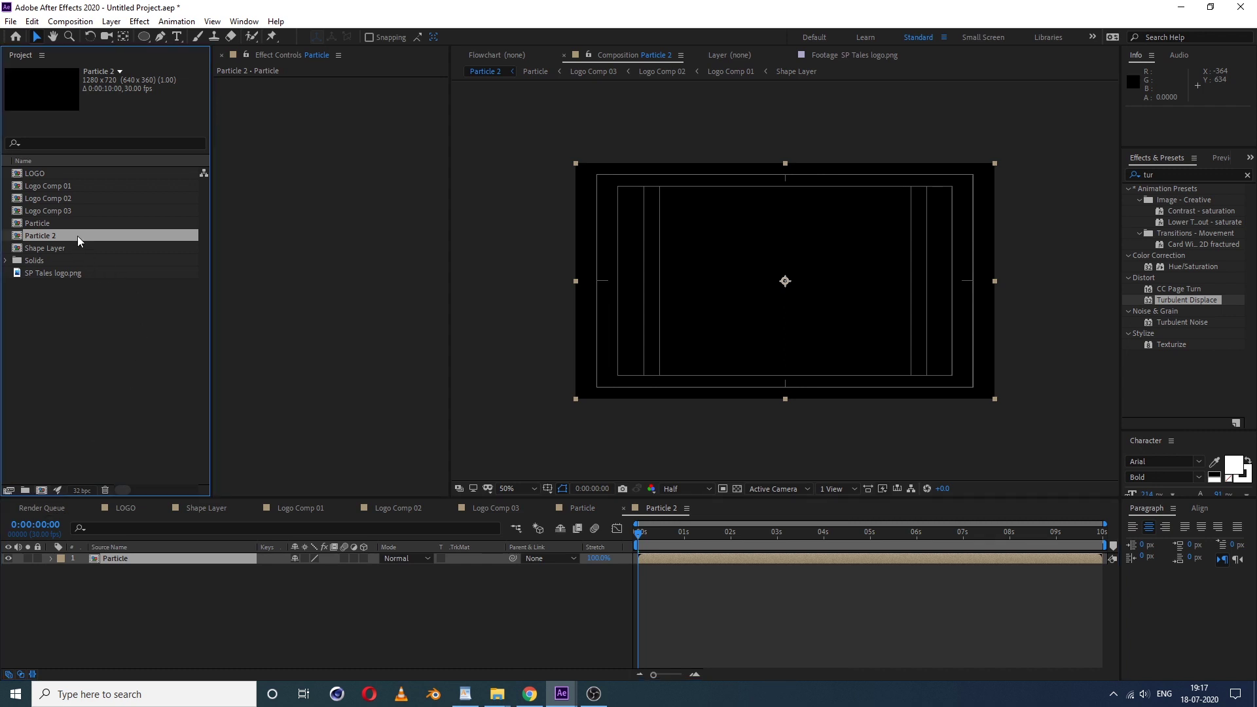
key("Return")
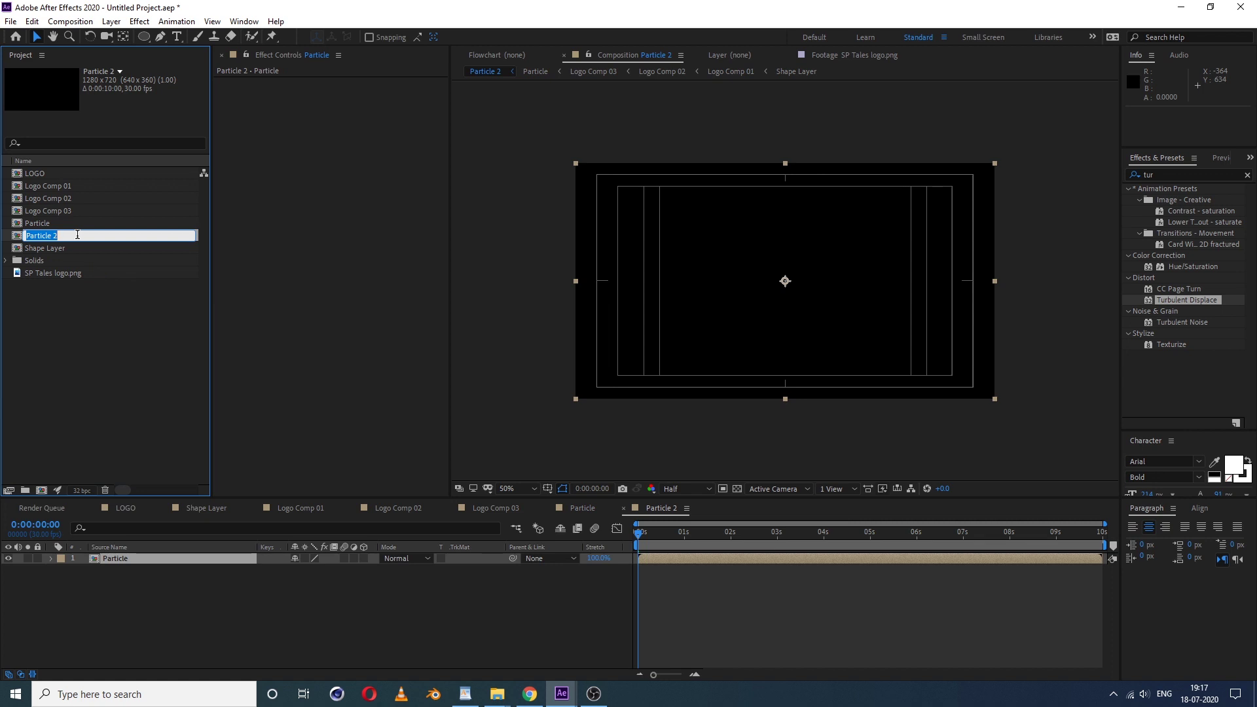
type("Final Comp")
key("Return")
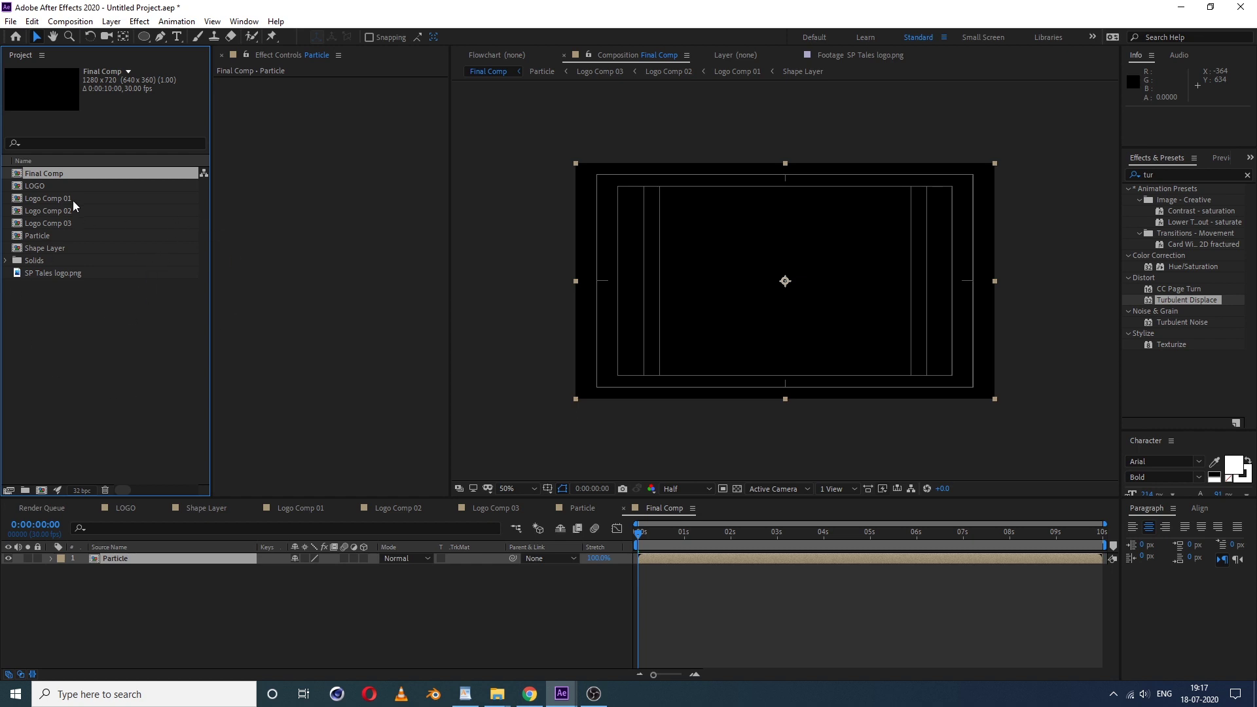
- Open Logo Comp 01 at its first frame, then return to Final Comp
left_click(409, 615)
left_click(37, 209)
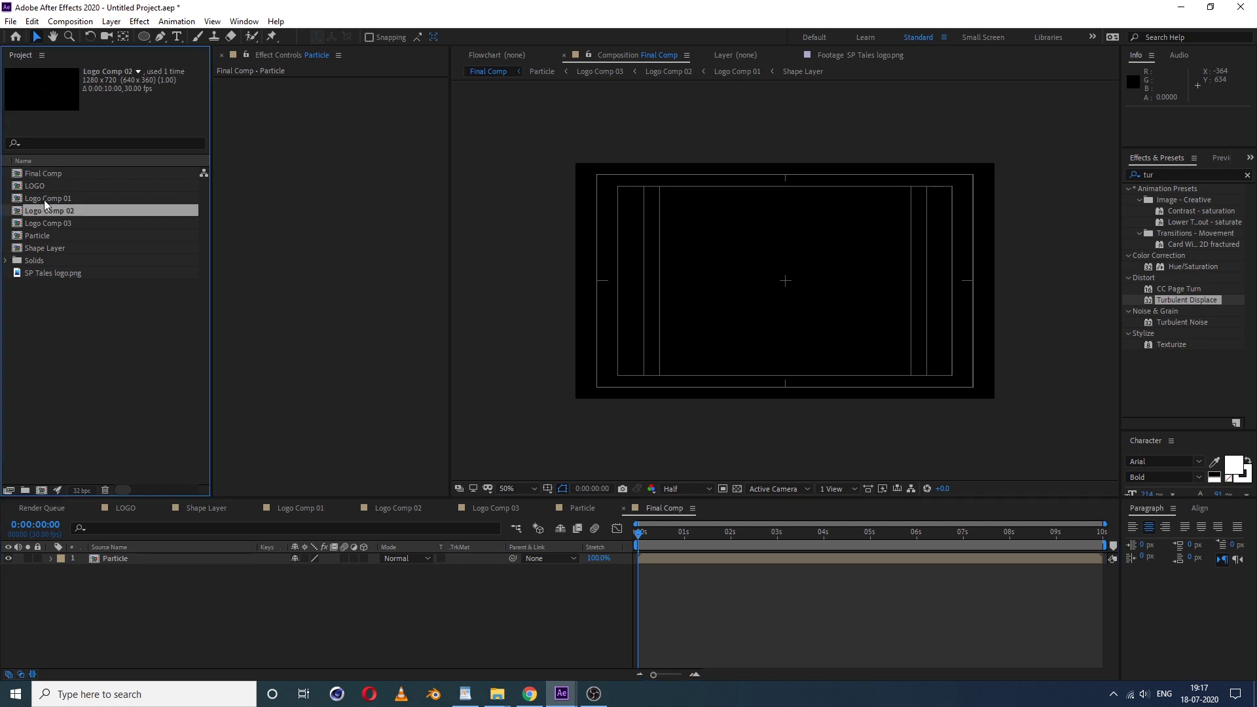
left_click(51, 198)
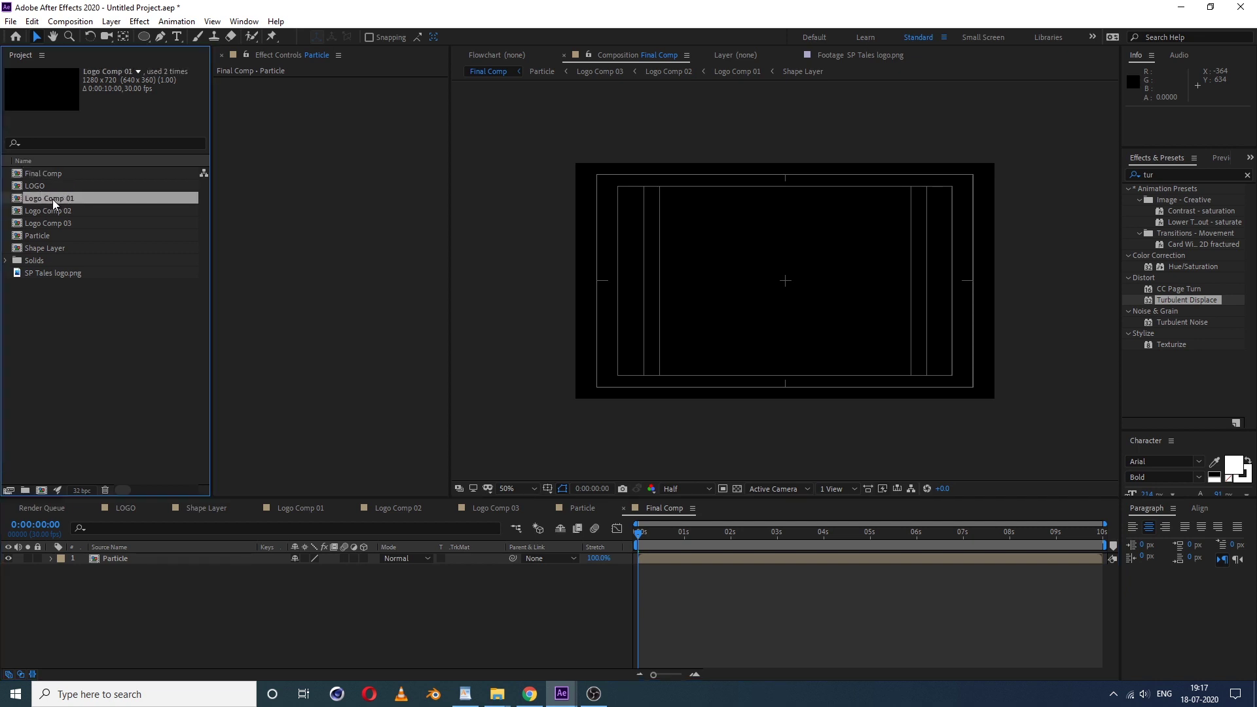
double_click(53, 199)
left_click_drag(847, 532, 742, 548)
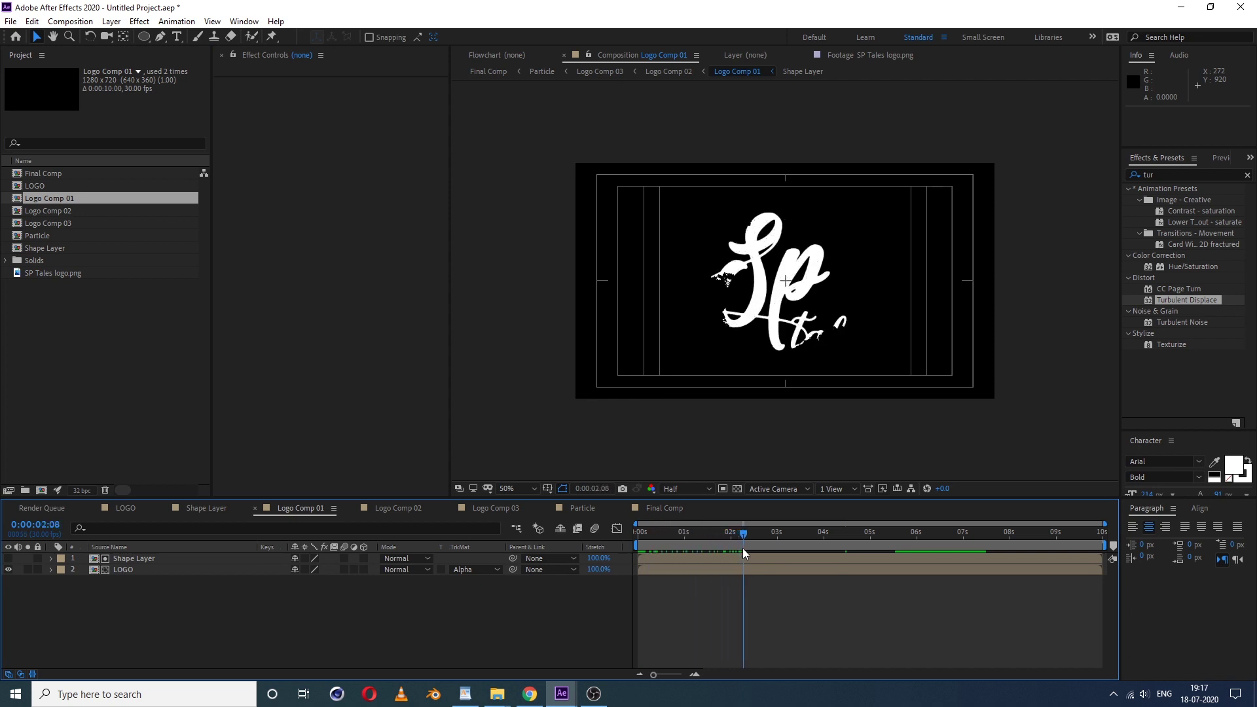
left_click(489, 72)
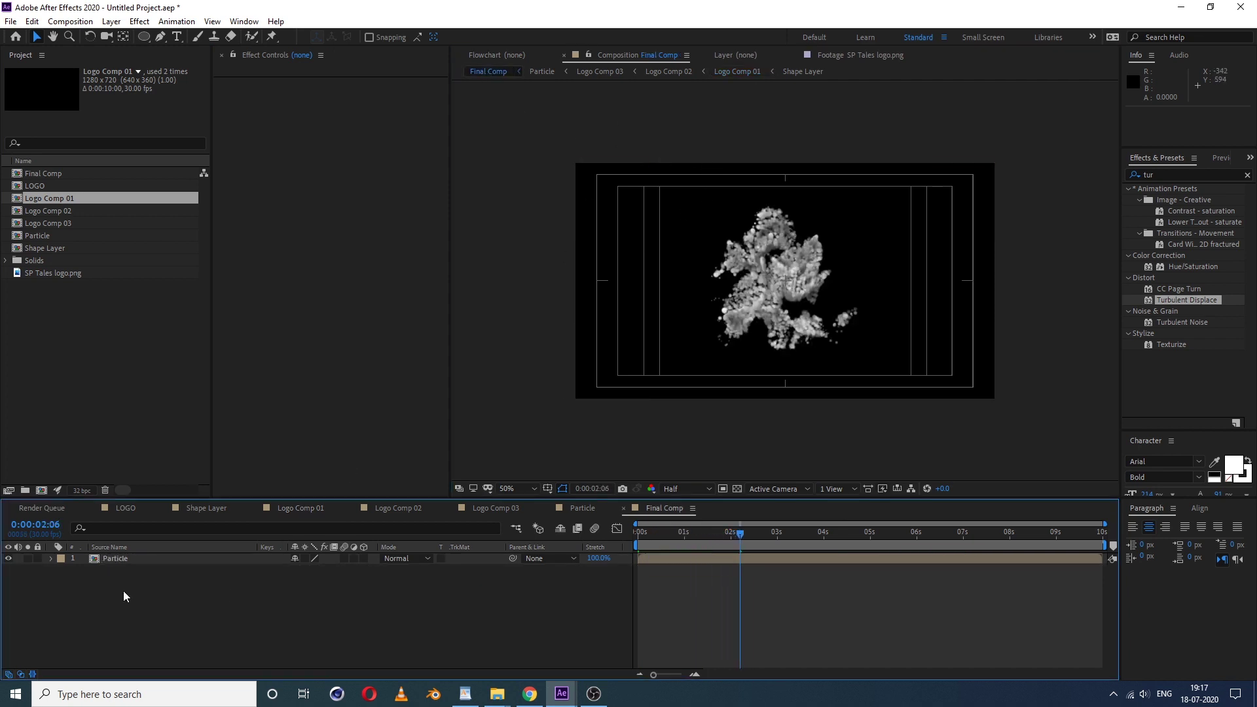
left_click(118, 554)
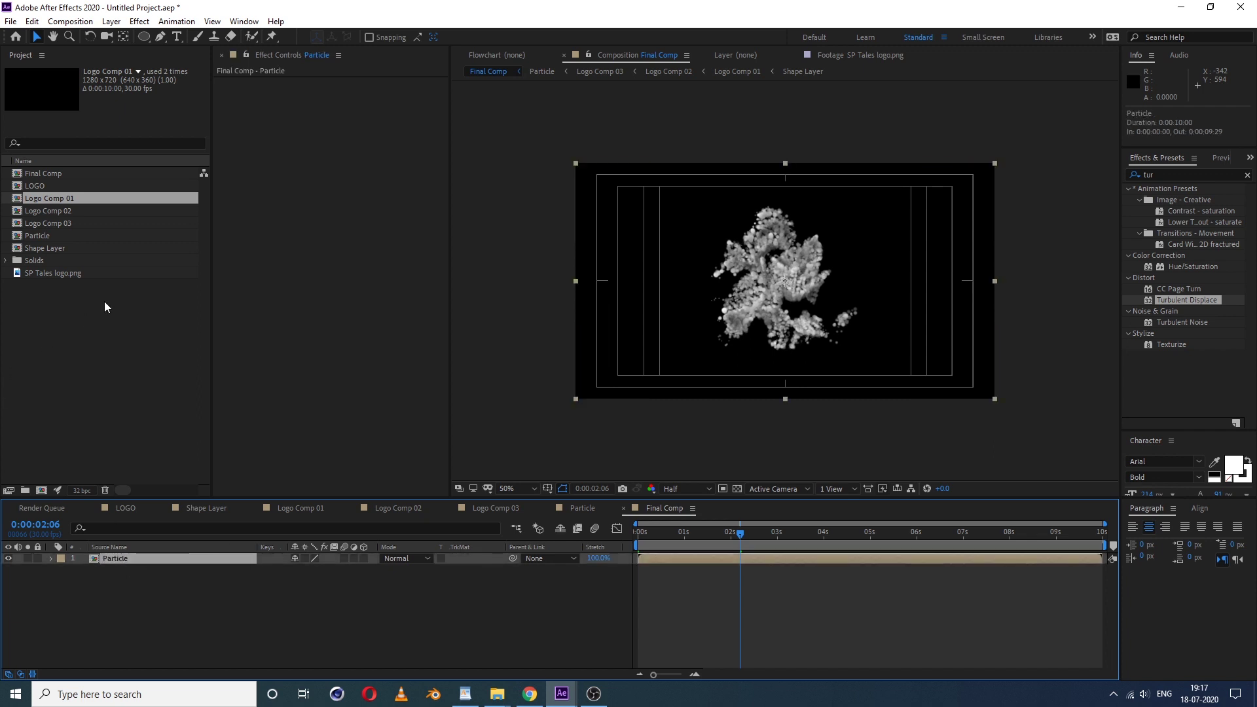
- Place Logo Comp 01 below Particle starting at frame 10, then preview from the start
left_click(64, 202)
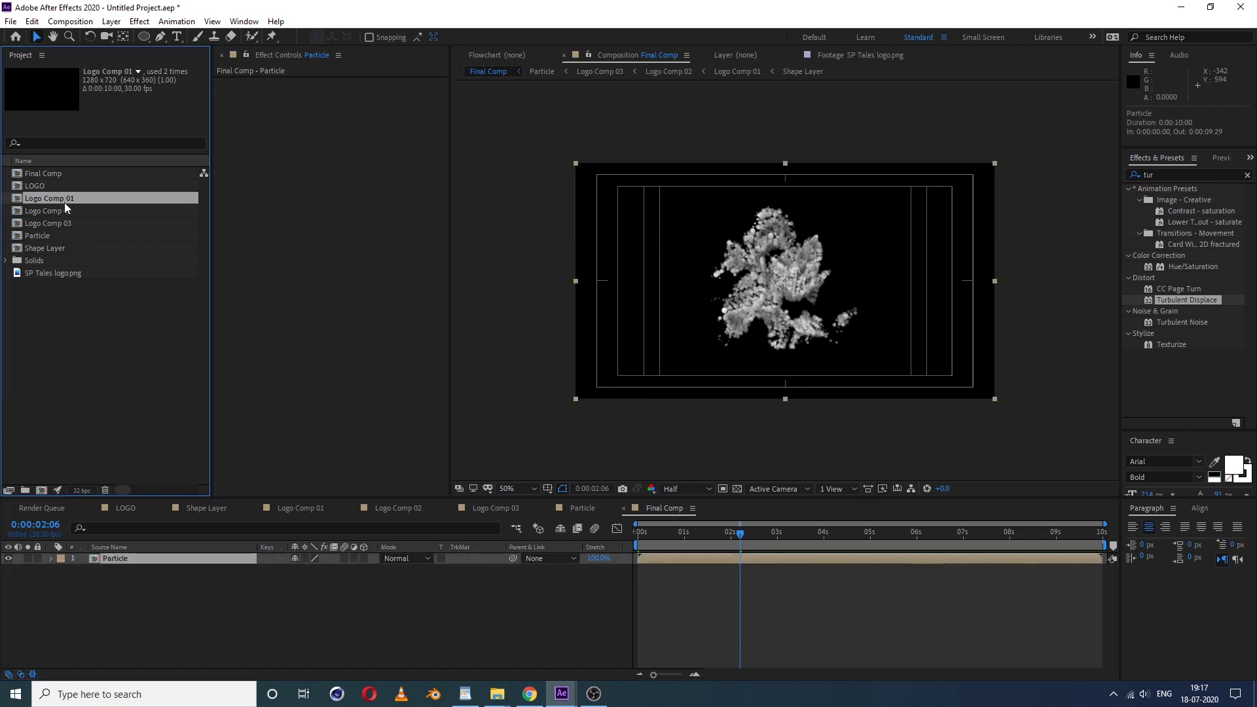
left_click_drag(67, 198, 127, 584)
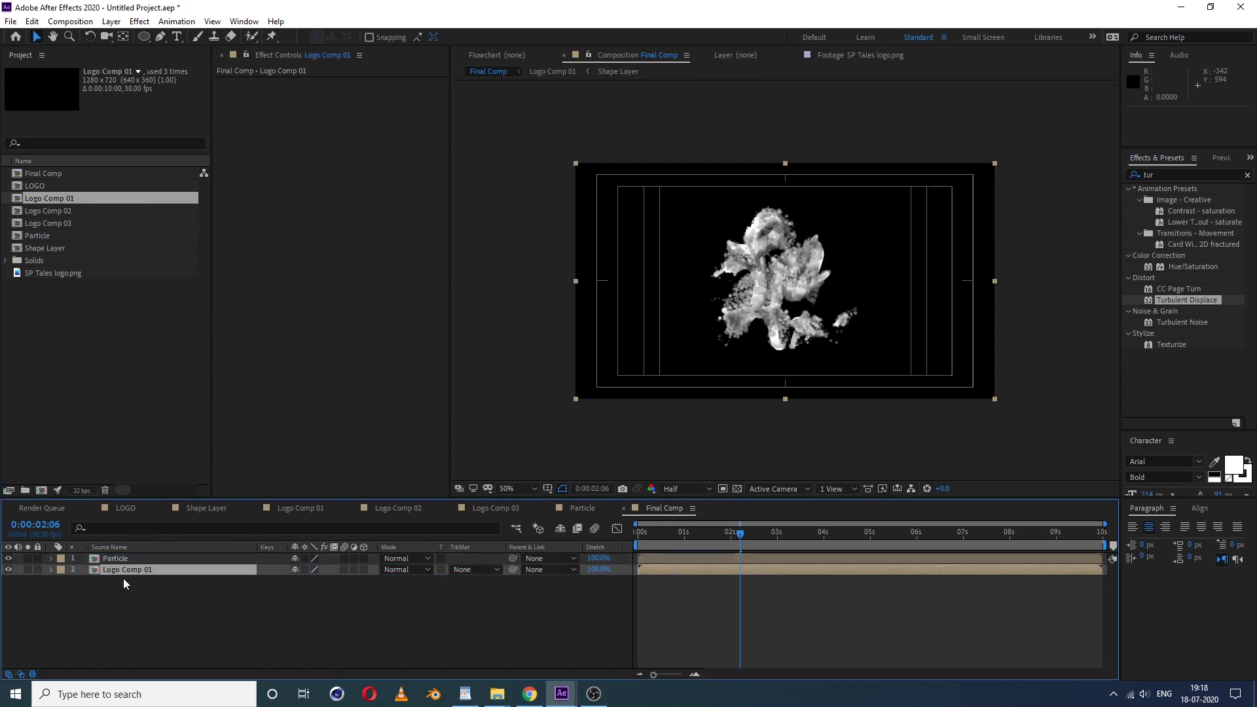
left_click_drag(646, 530, 625, 538)
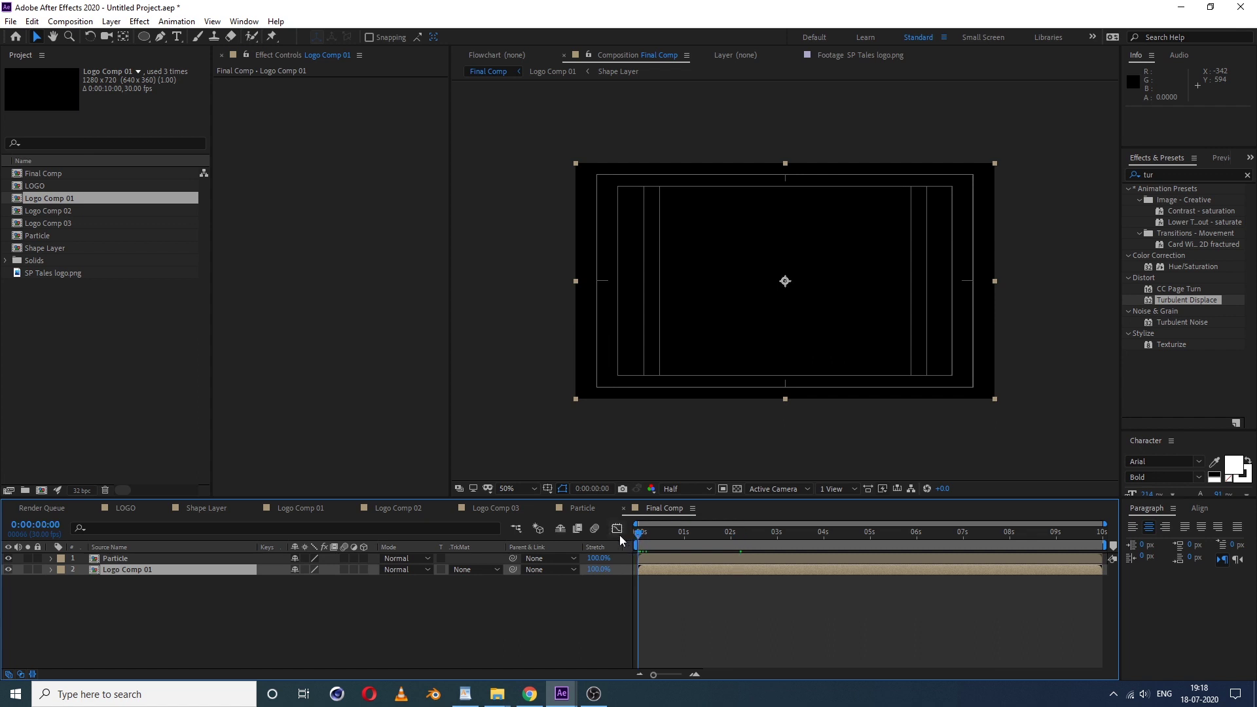
key("equal")
key("equal")
key("equal")
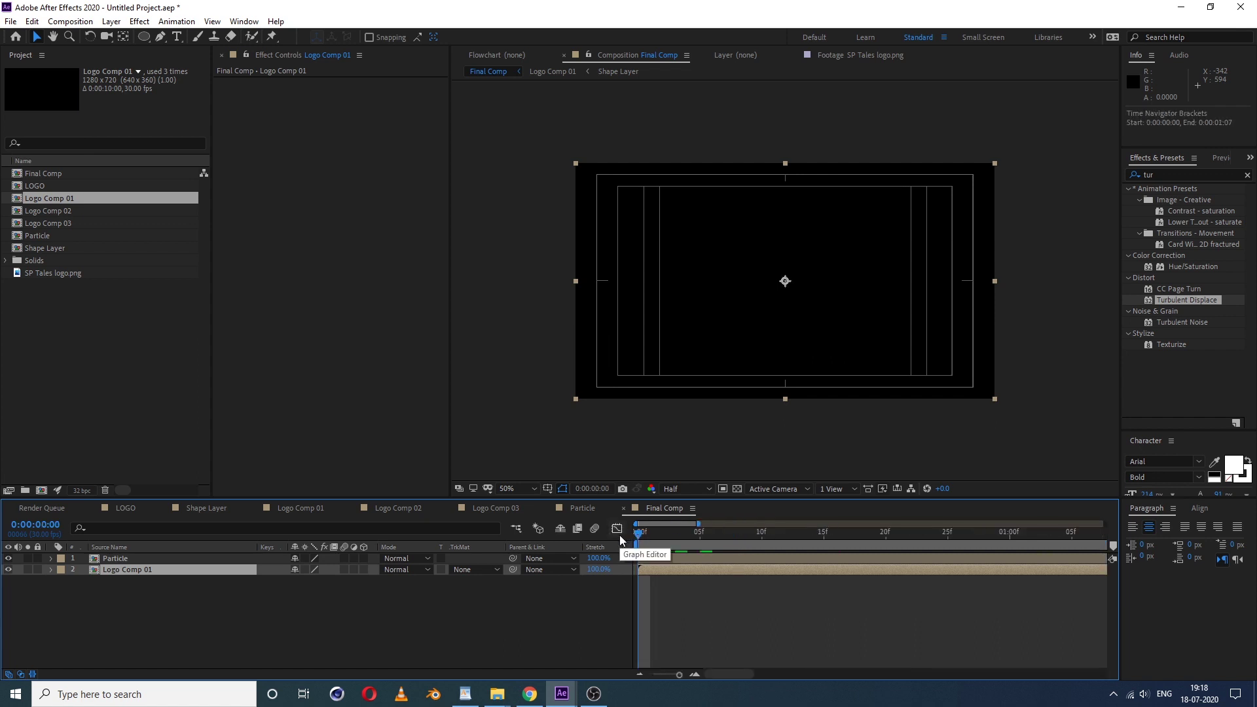
key("space")
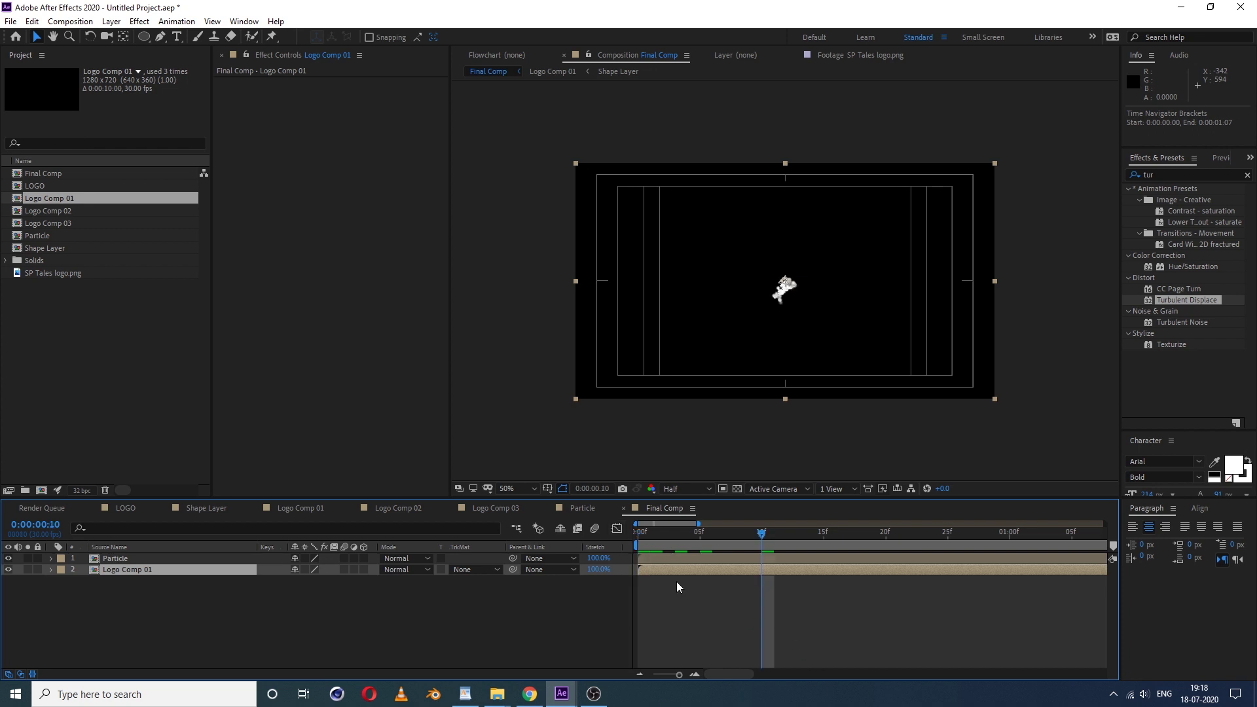
left_click_drag(653, 569, 770, 572)
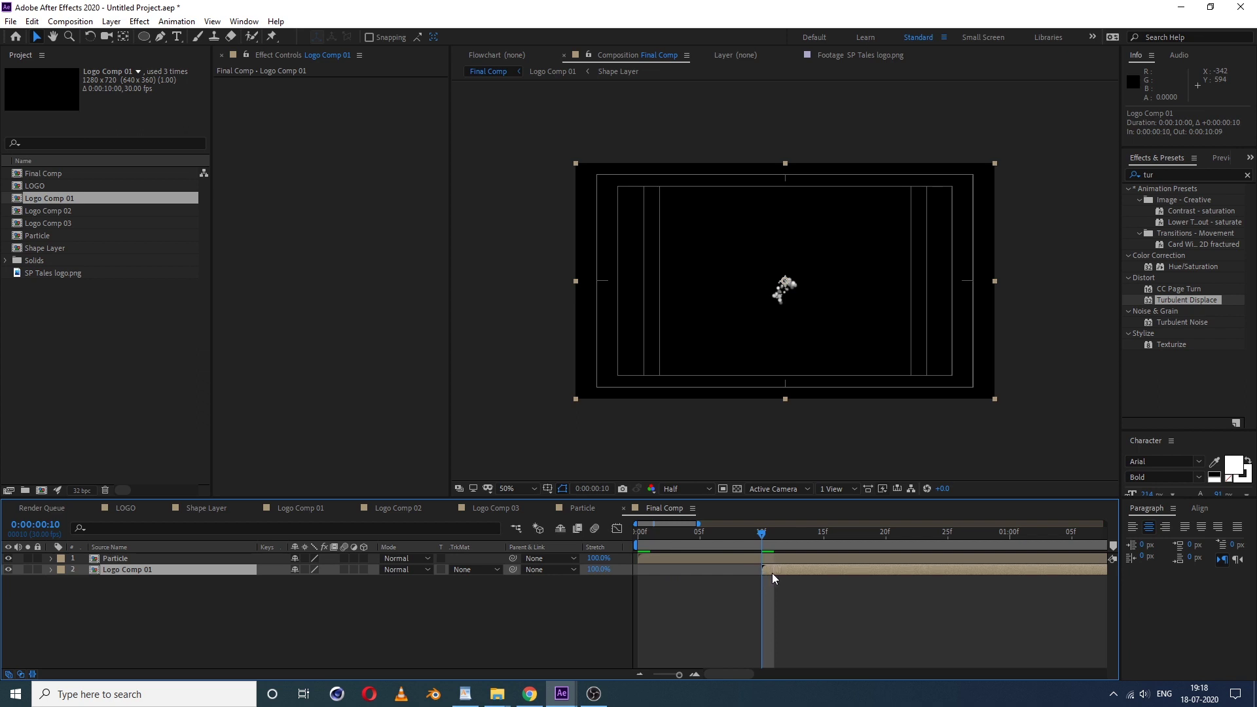
key("minus")
key("minus")
key("minus")
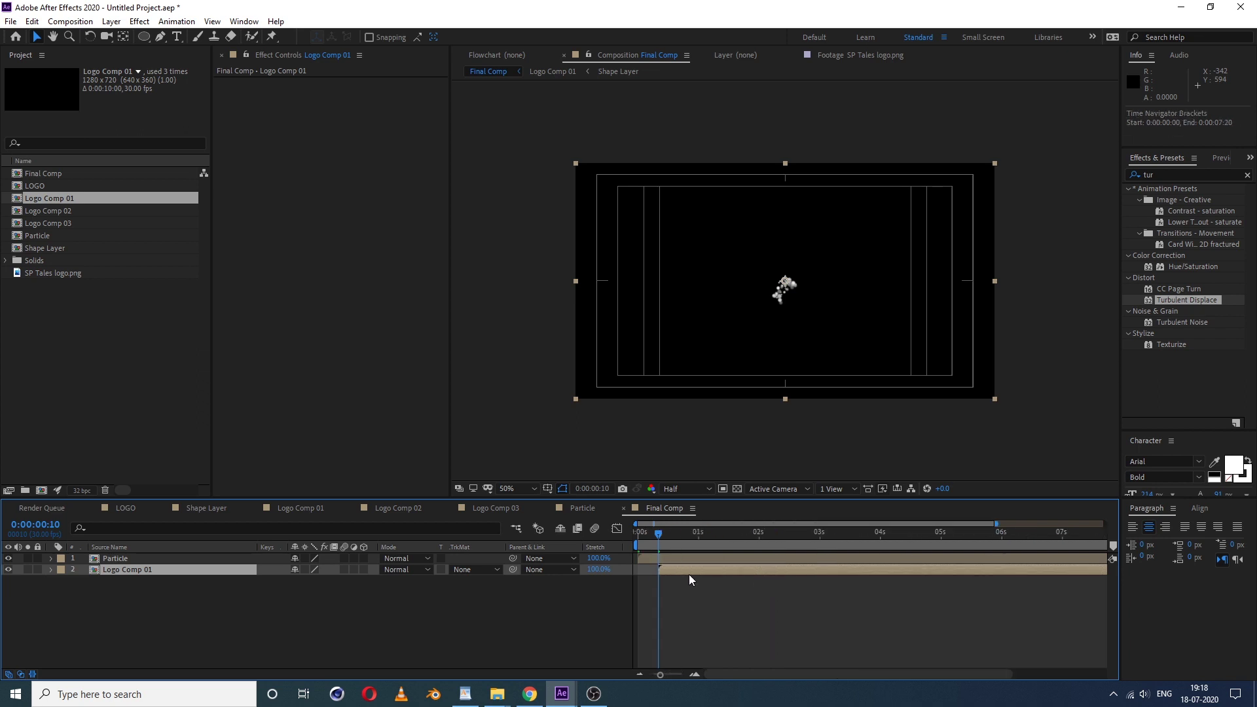
left_click_drag(648, 535, 617, 538)
key("space")
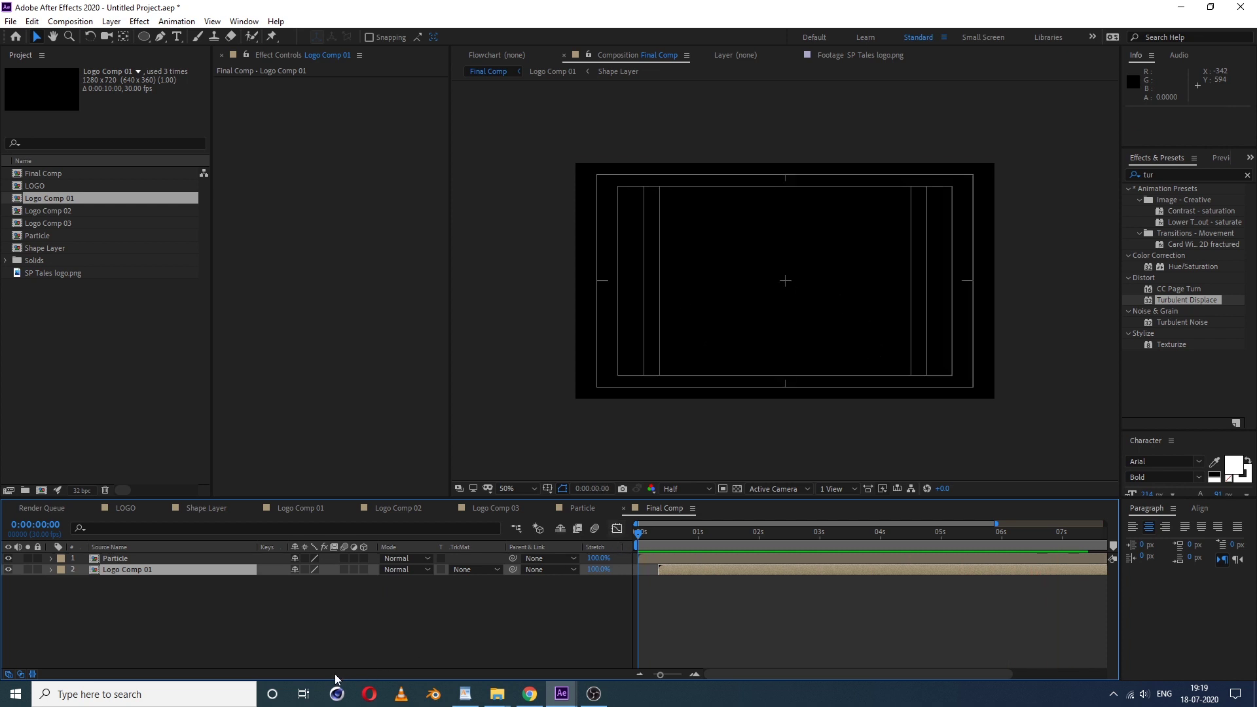
- Open the LOGO comp and hide the SP Tales logo.png layer
left_click(356, 631)
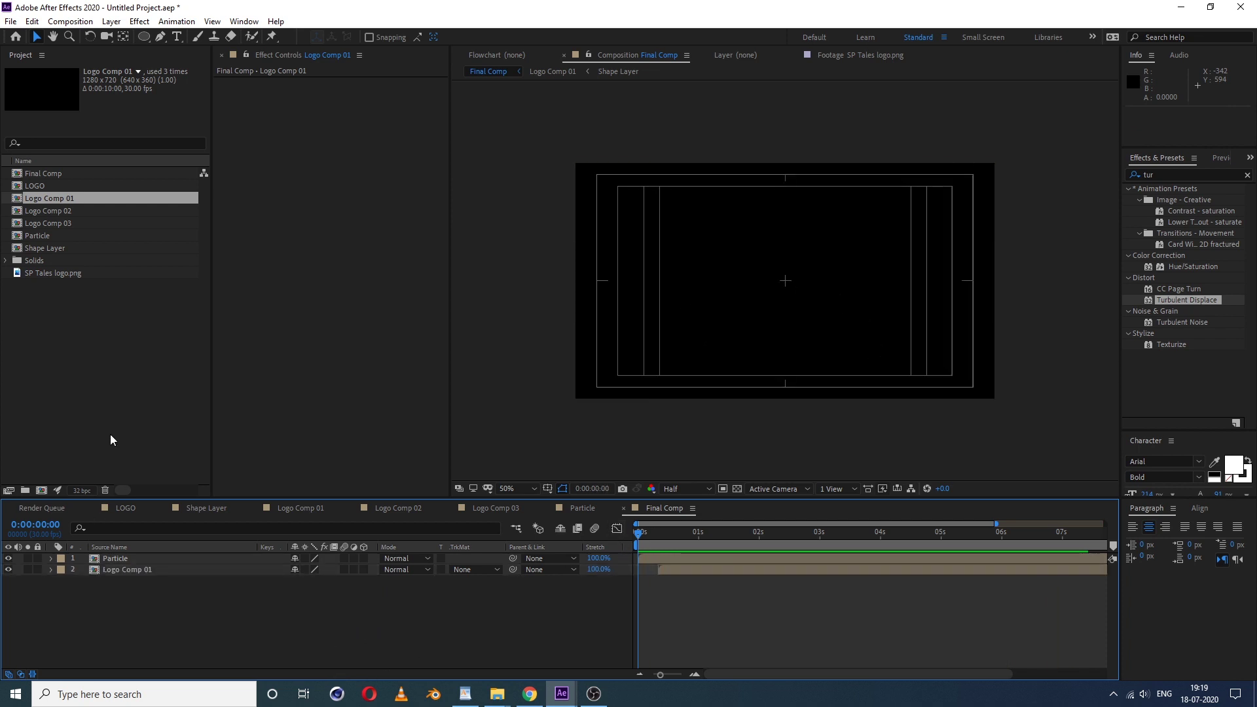
double_click(35, 186)
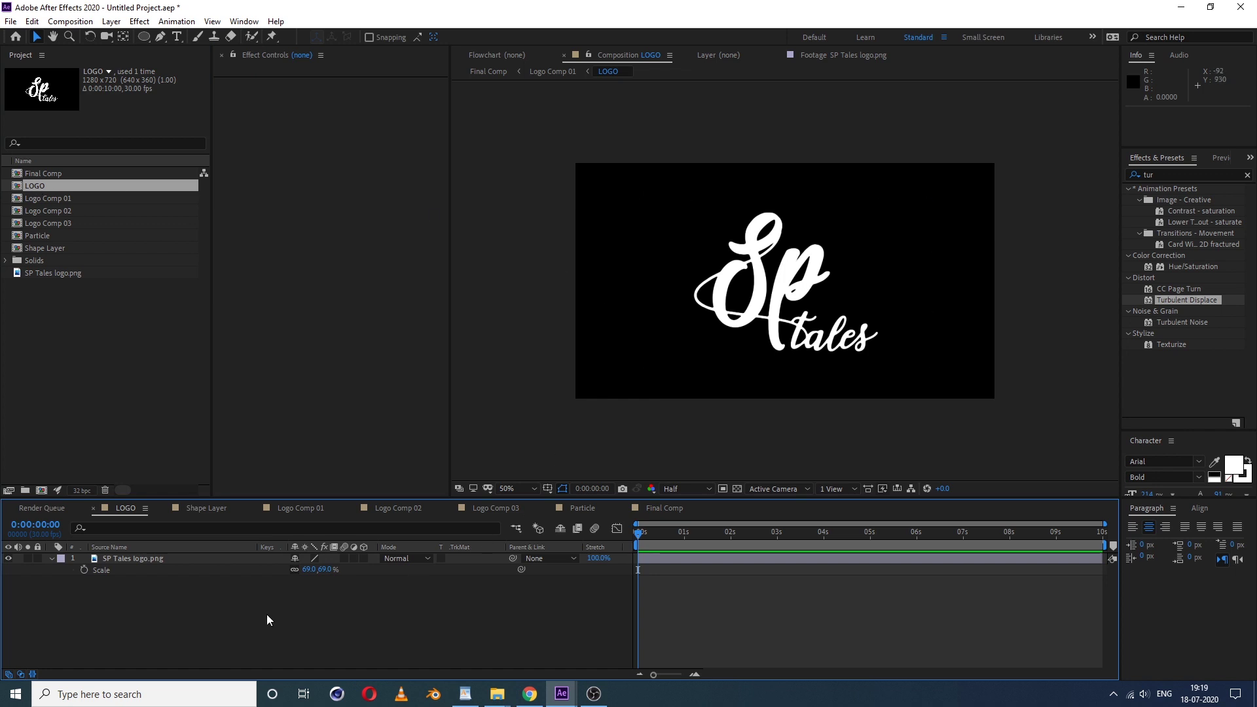
left_click(640, 365)
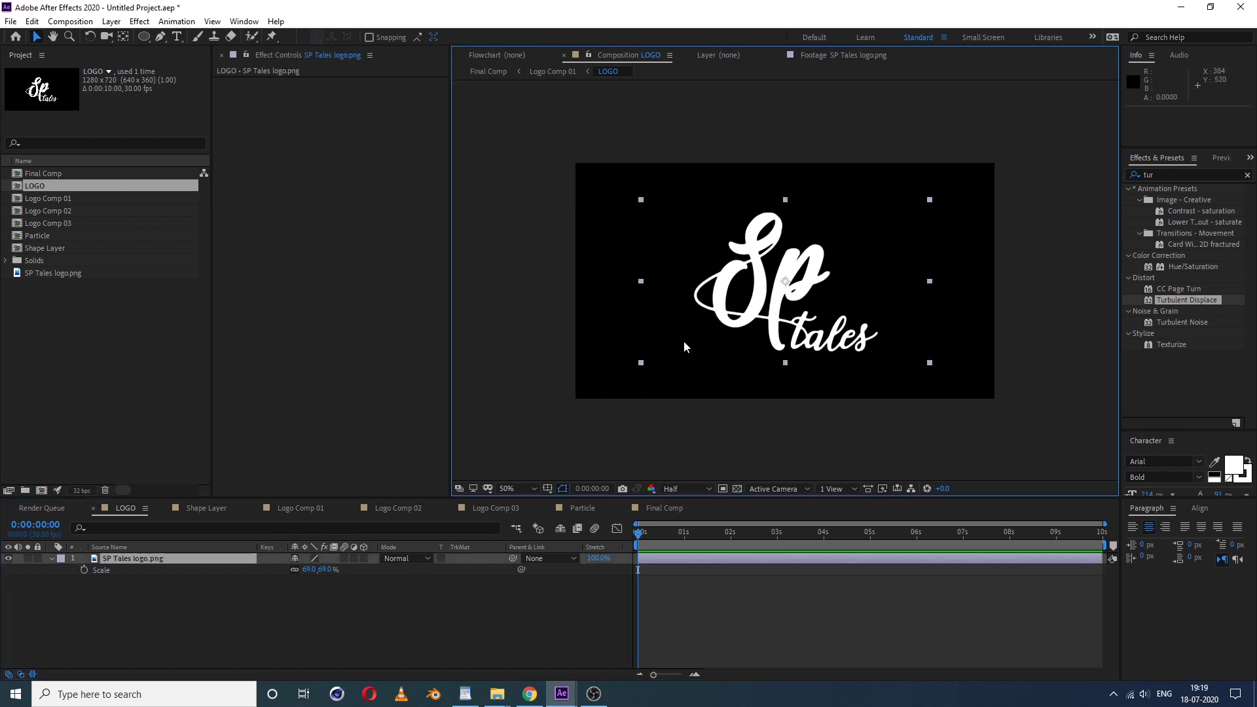
left_click(178, 626)
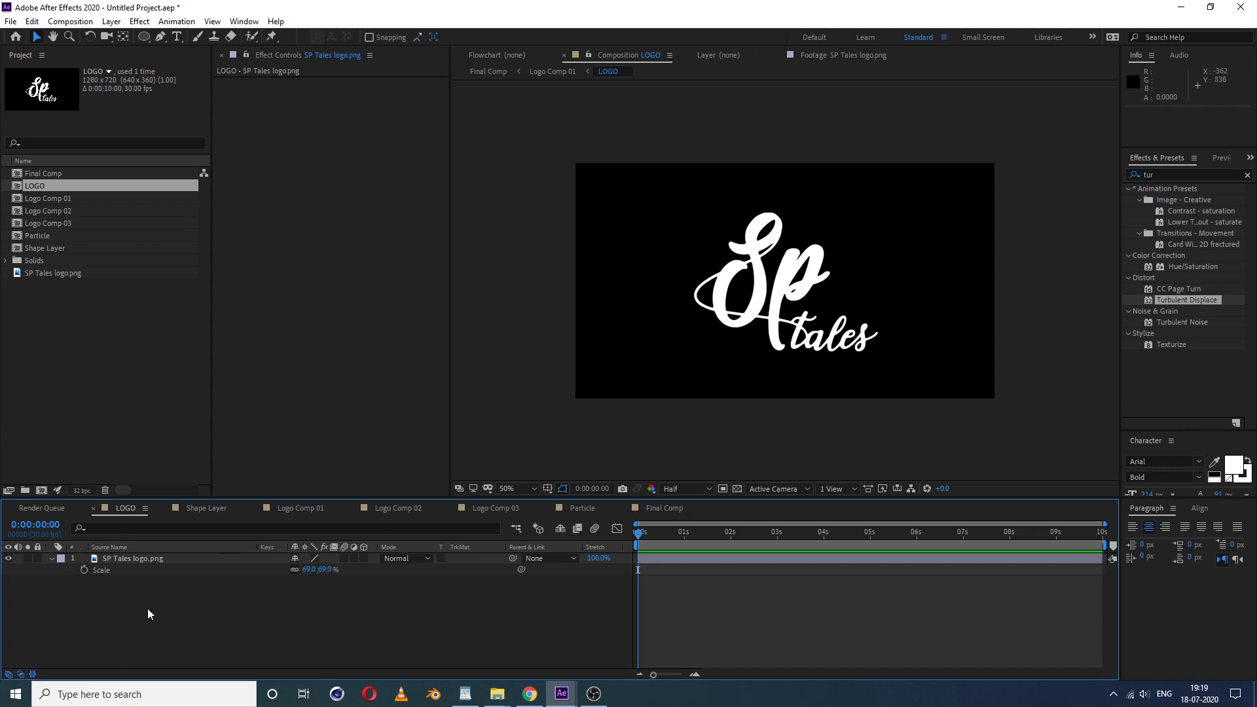
left_click(140, 559)
left_click(9, 559)
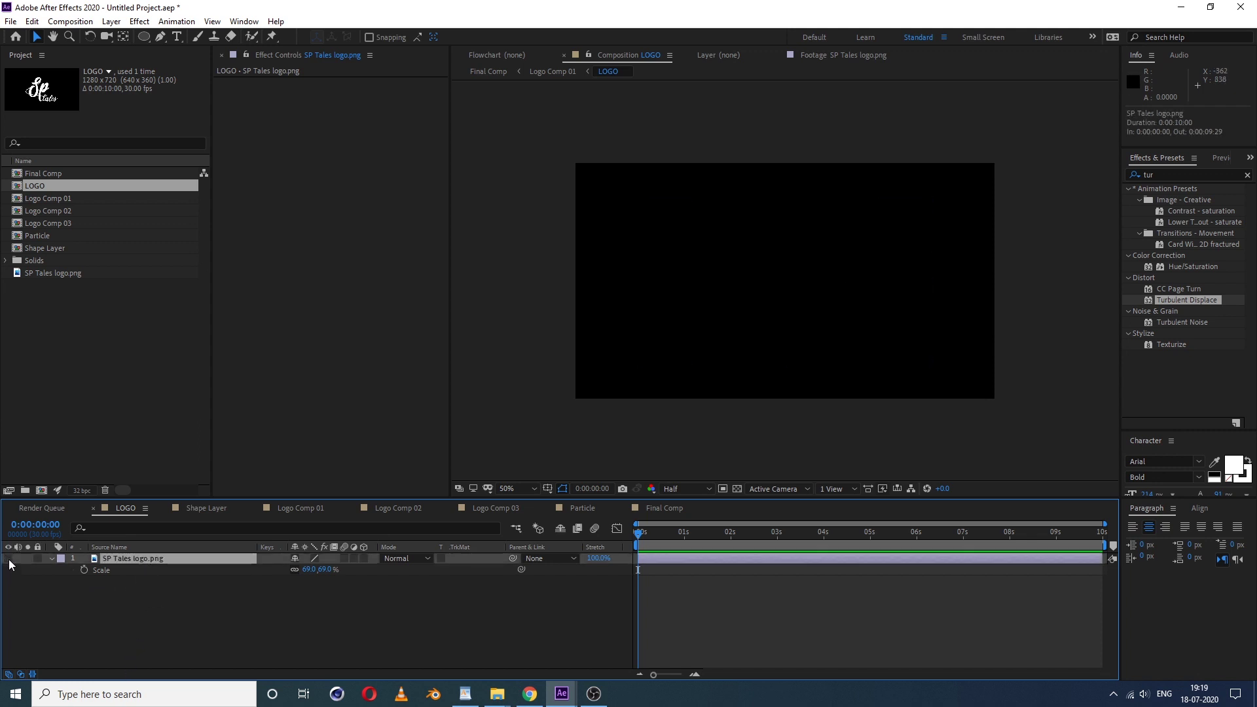
left_click(186, 614)
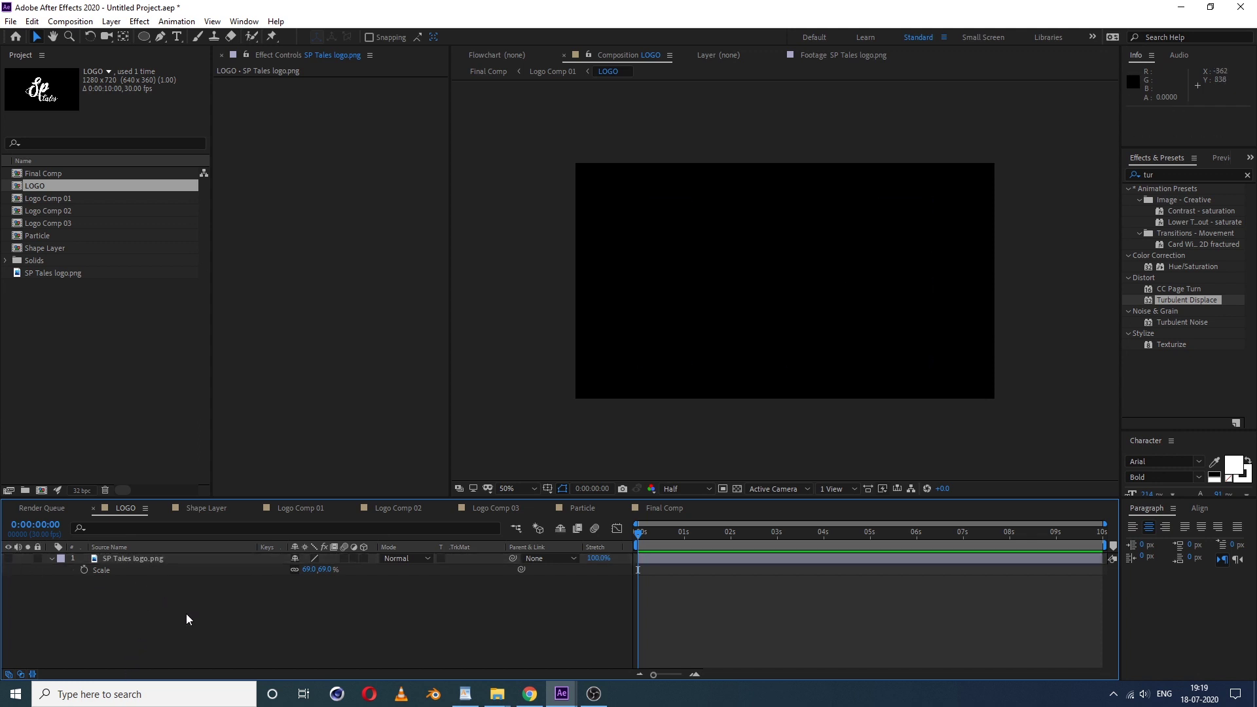
- Add a text layer reading 'TEXT' and move it to the comp centre
left_click(176, 37)
left_click(725, 291)
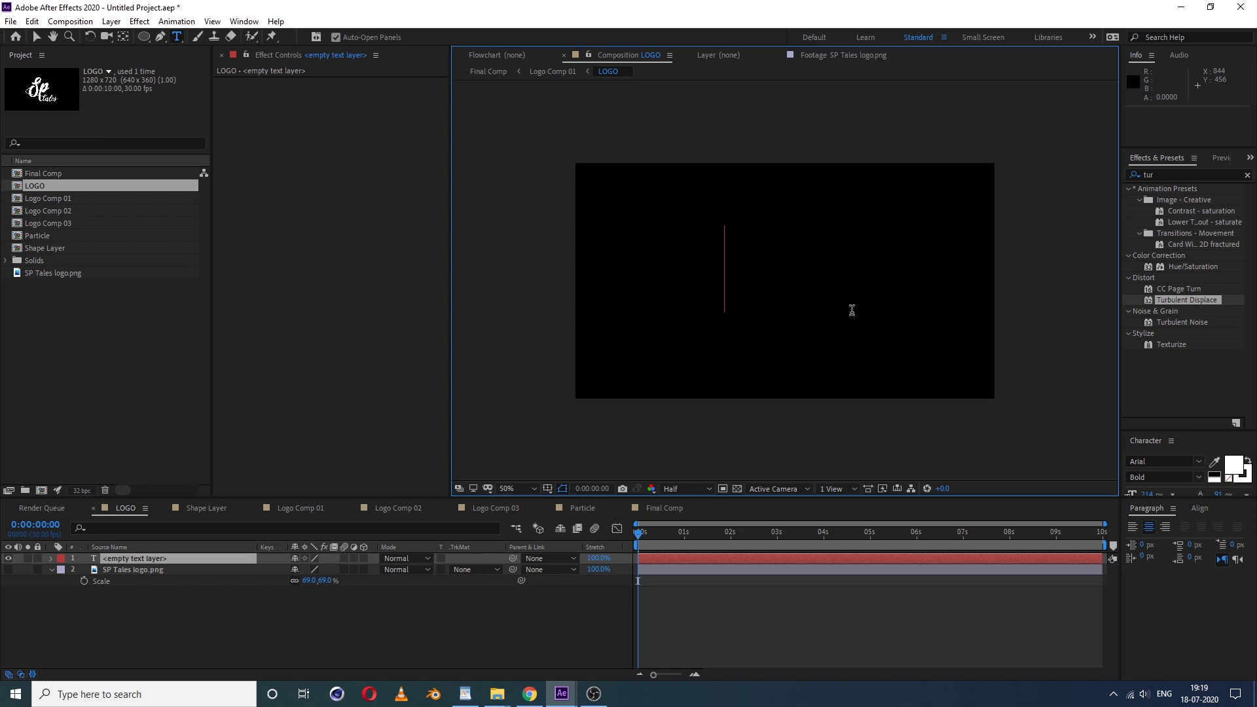
type("T")
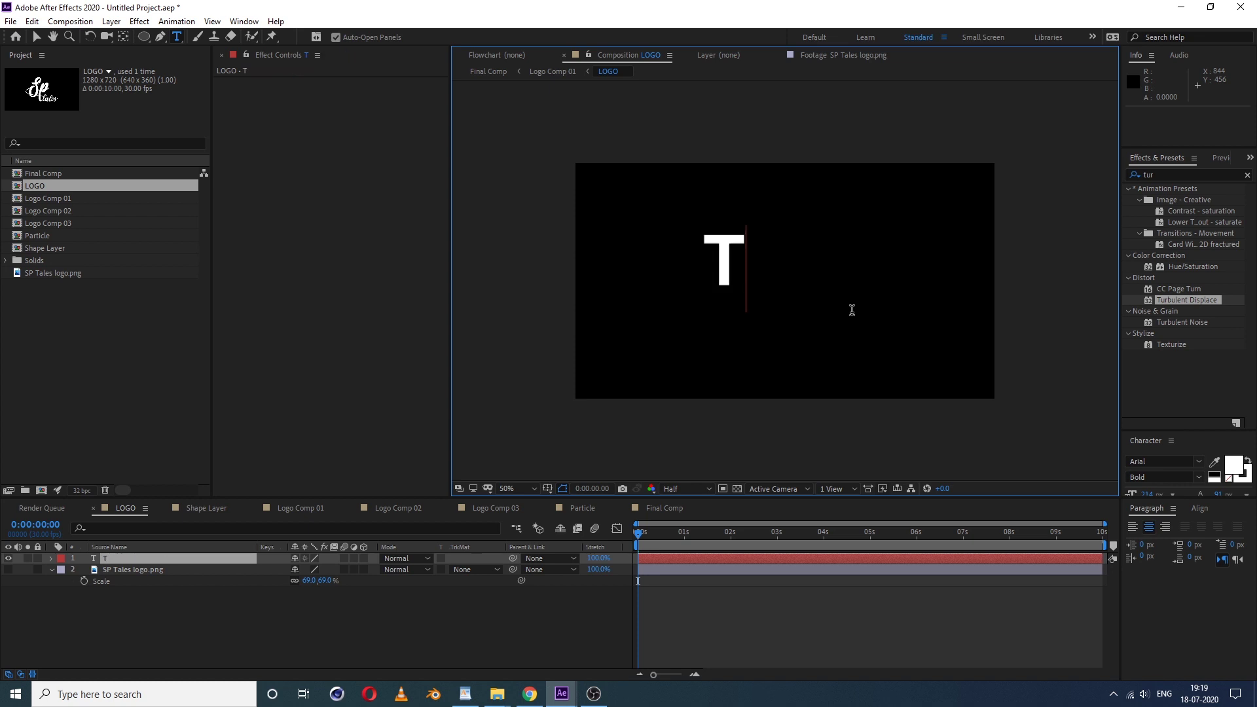
type("EXT")
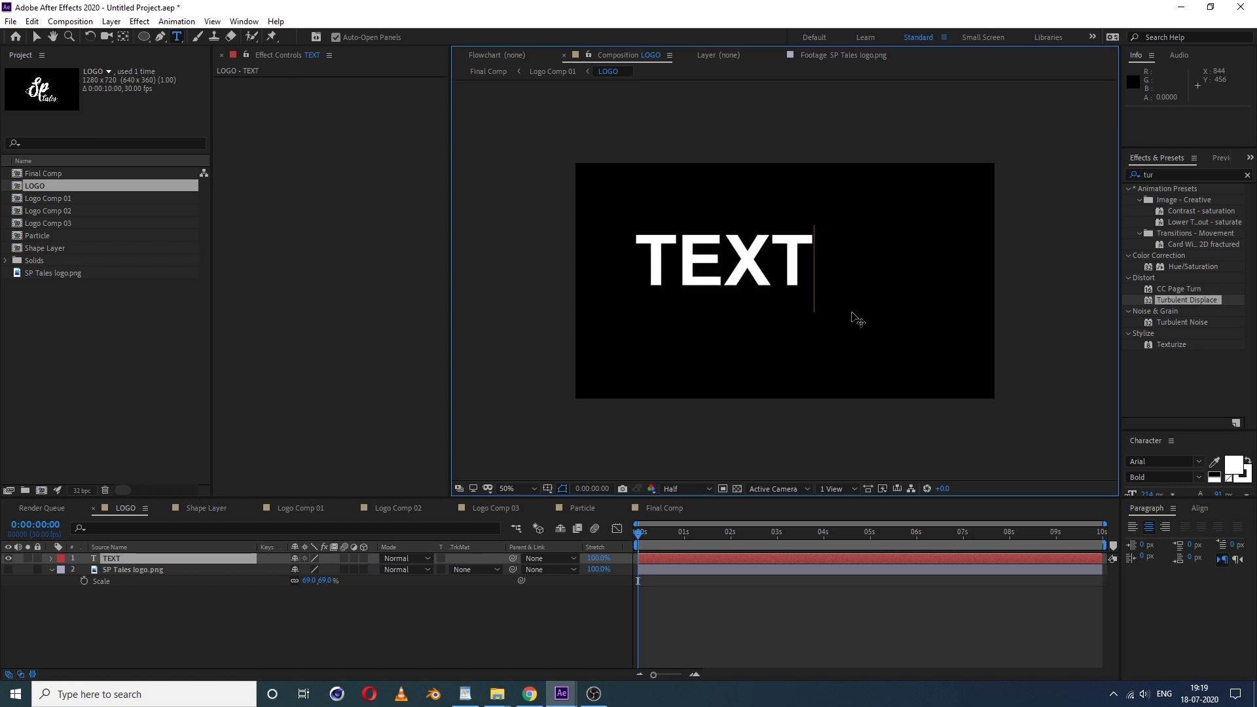
left_click(37, 36)
left_click_drag(776, 288, 832, 305)
- Change the text fill colour to red (FF001E), then return to Final Comp
left_click(1231, 469)
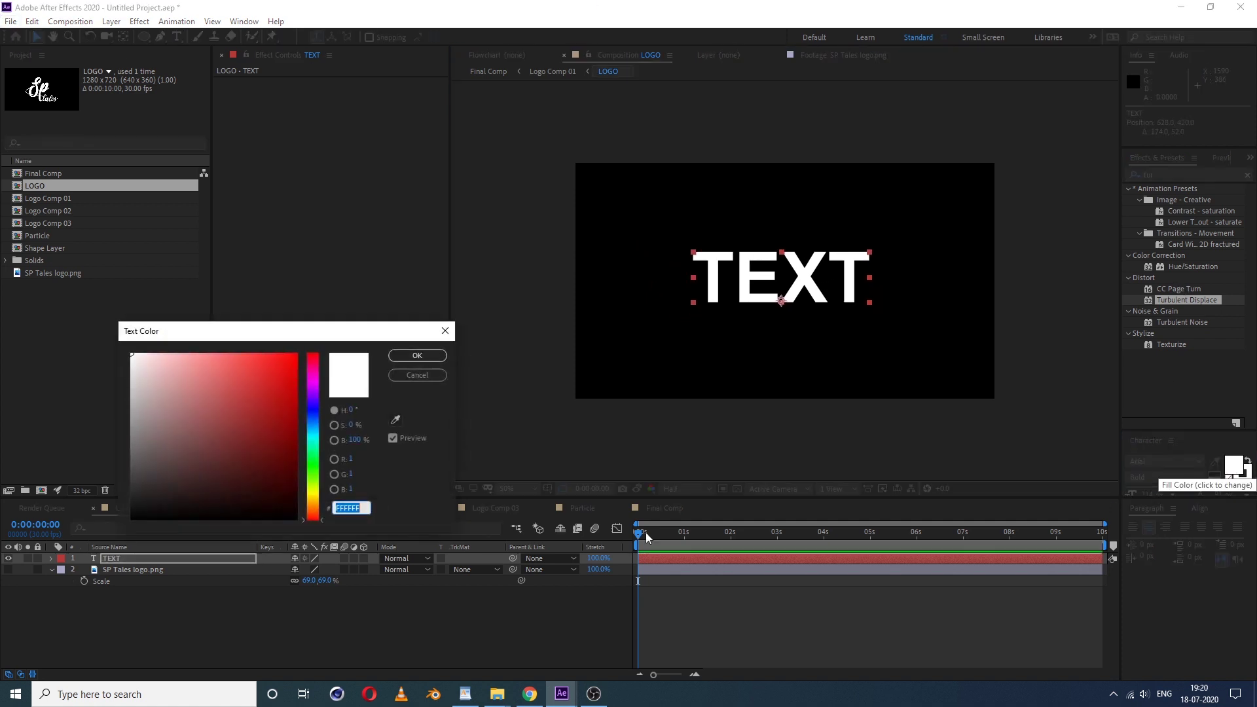
left_click(314, 489)
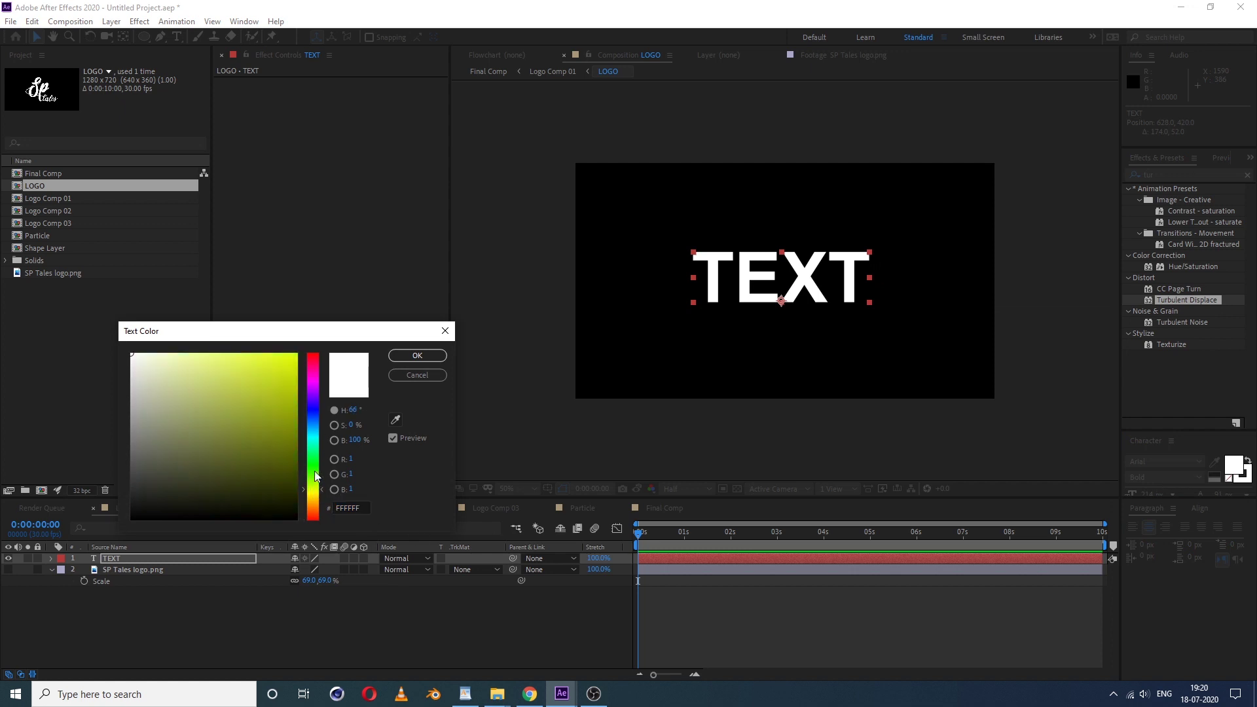
left_click_drag(315, 383, 314, 356)
left_click(284, 367)
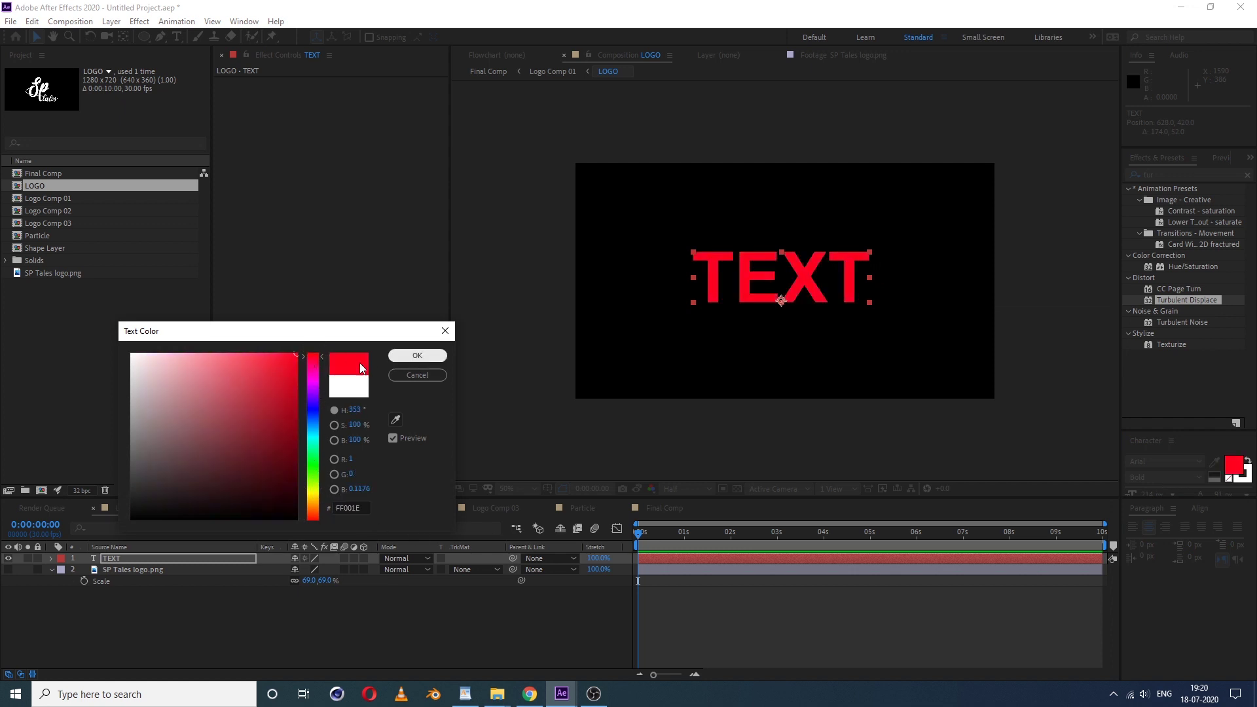
left_click(285, 384)
left_click(417, 355)
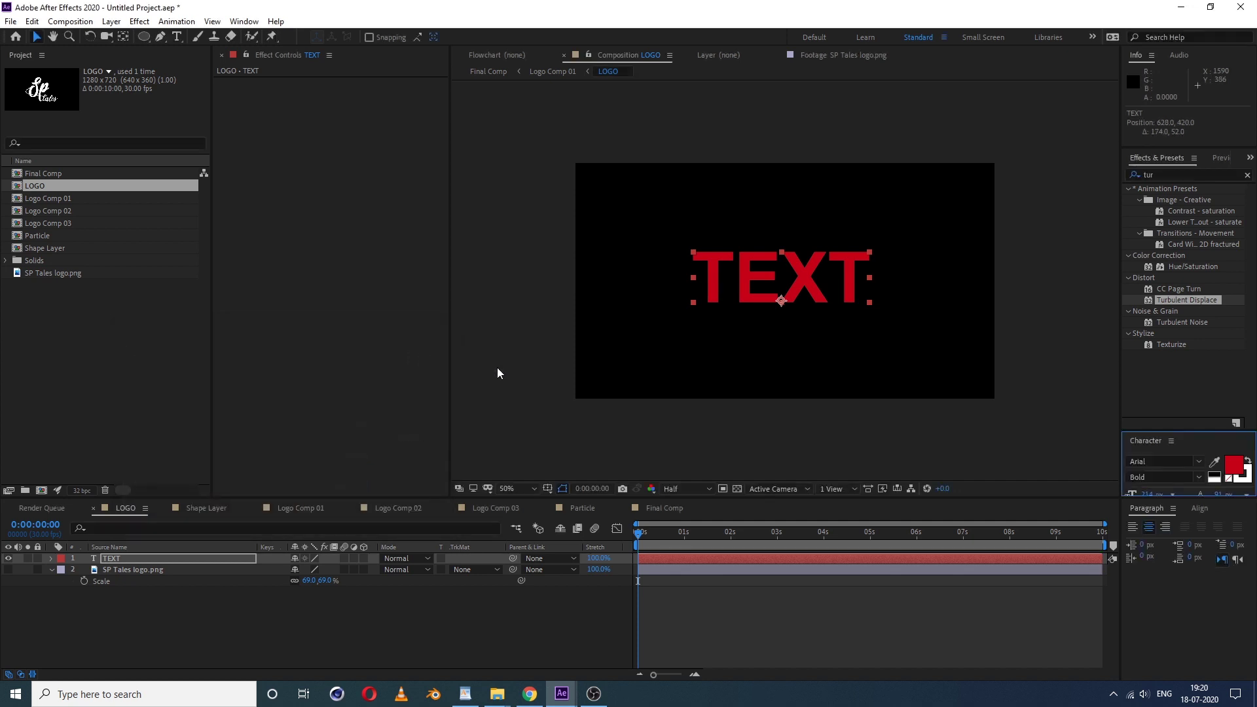
left_click(488, 72)
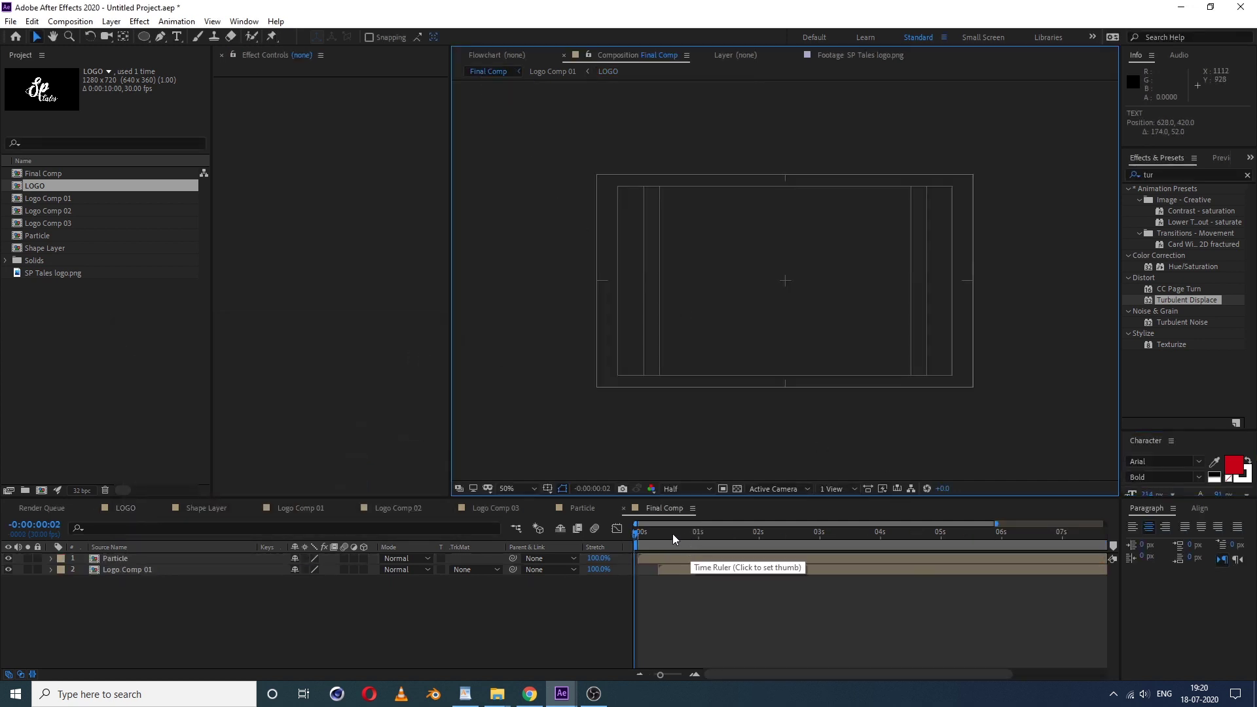
- Scrub Final Comp from the start and play a preview of the red TEXT forming
left_click(644, 532)
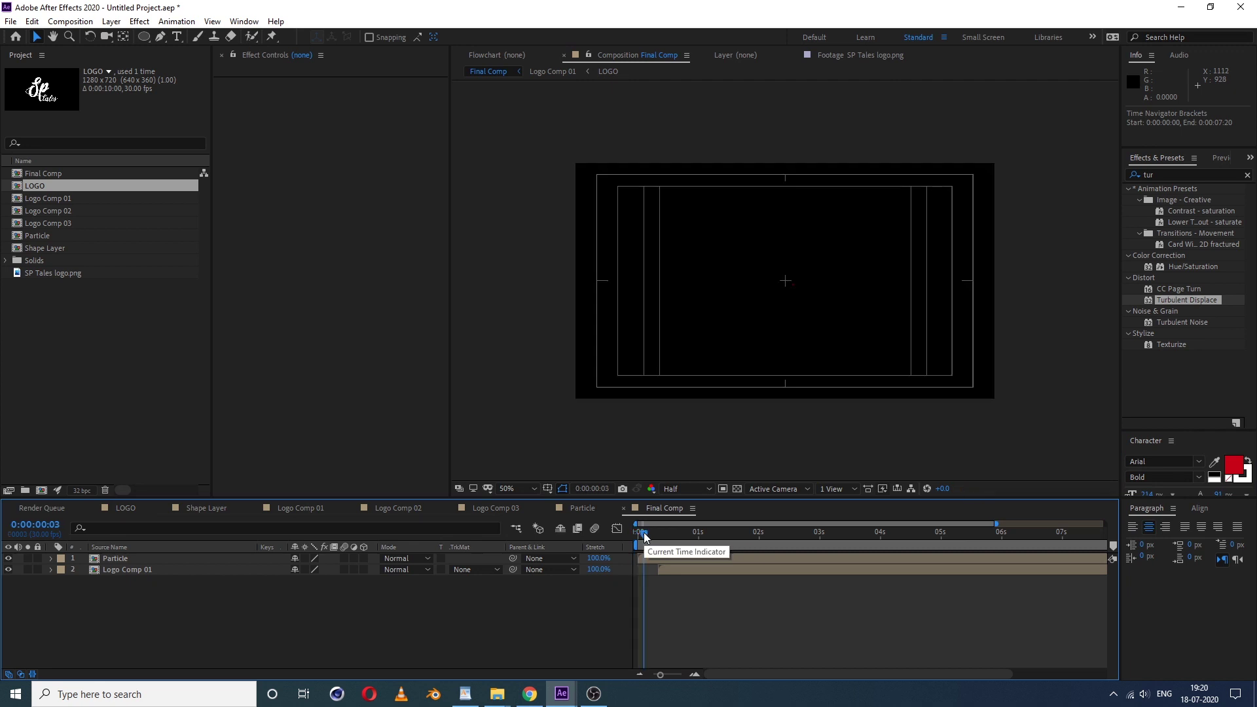
left_click_drag(644, 535, 736, 537)
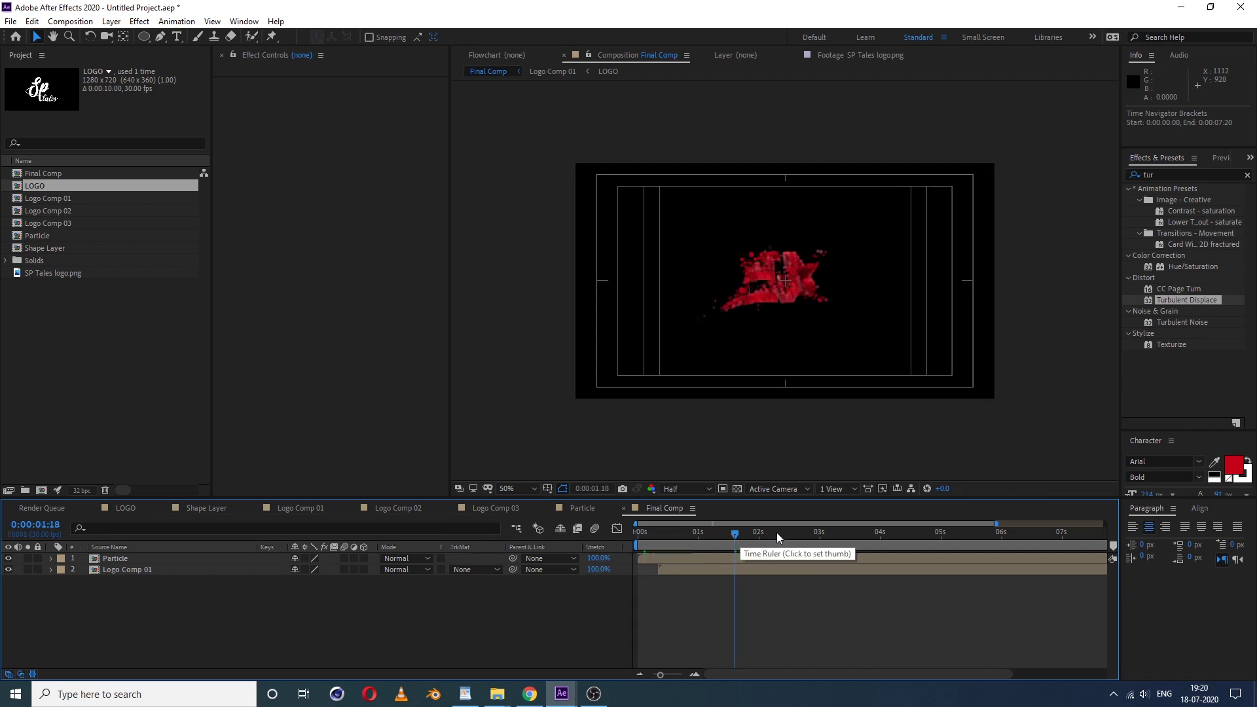
left_click(817, 532)
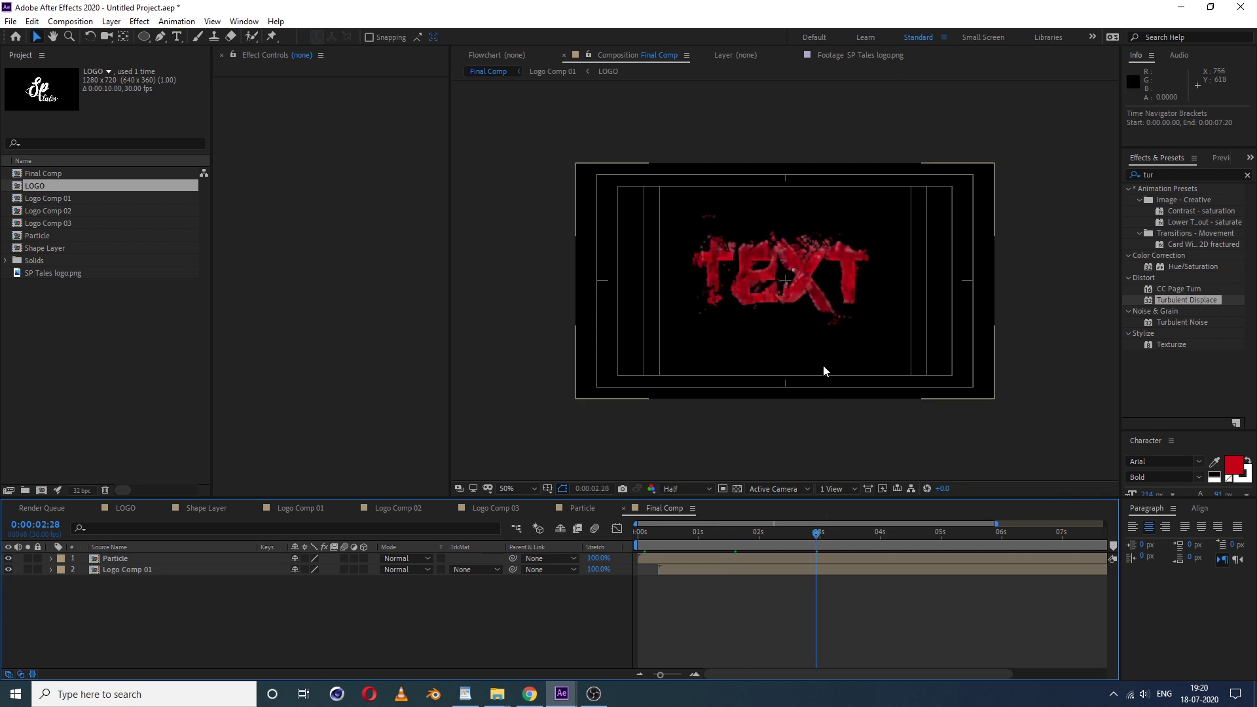
key("space")
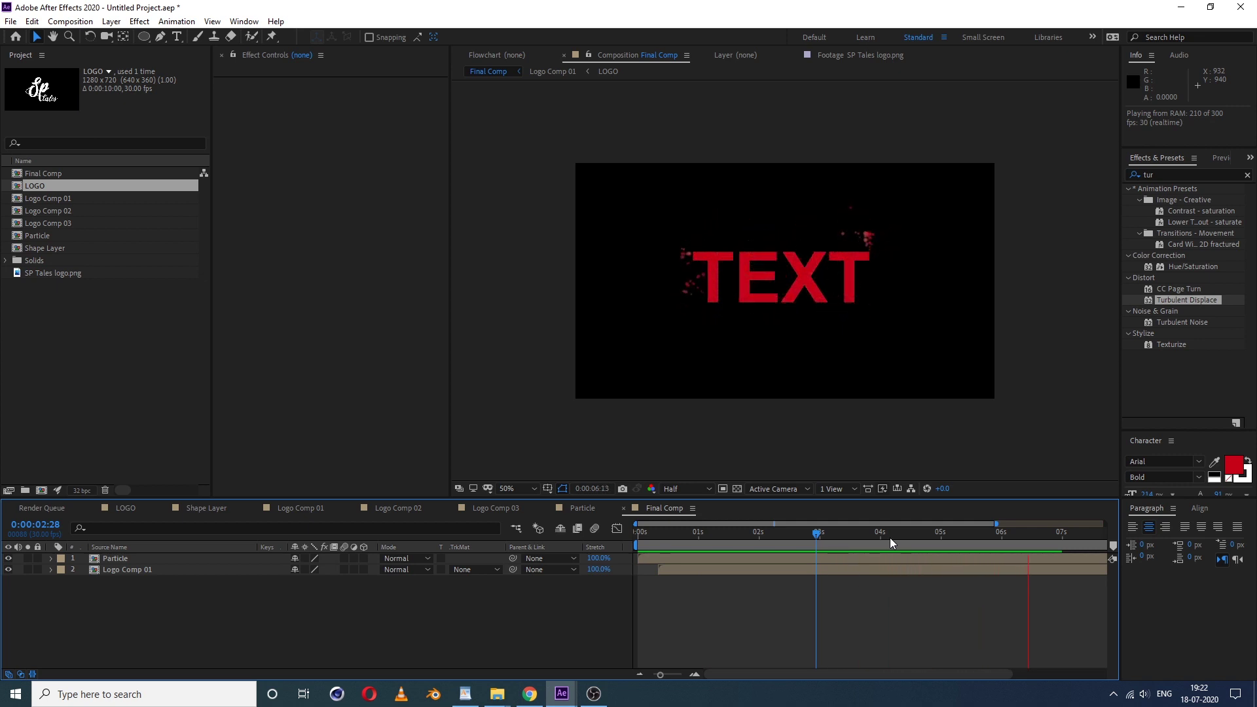
key("space")
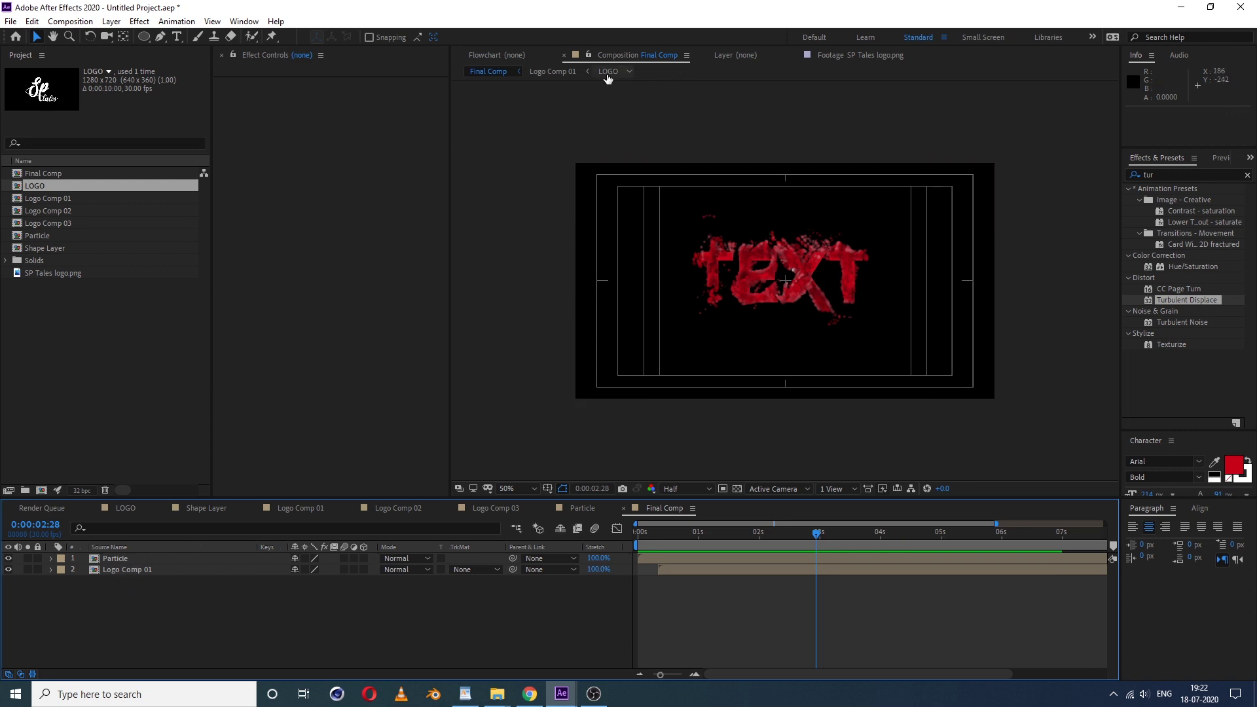
- In the LOGO comp, hide the TEXT layer and show and select the SP Tales logo layer
left_click(611, 75)
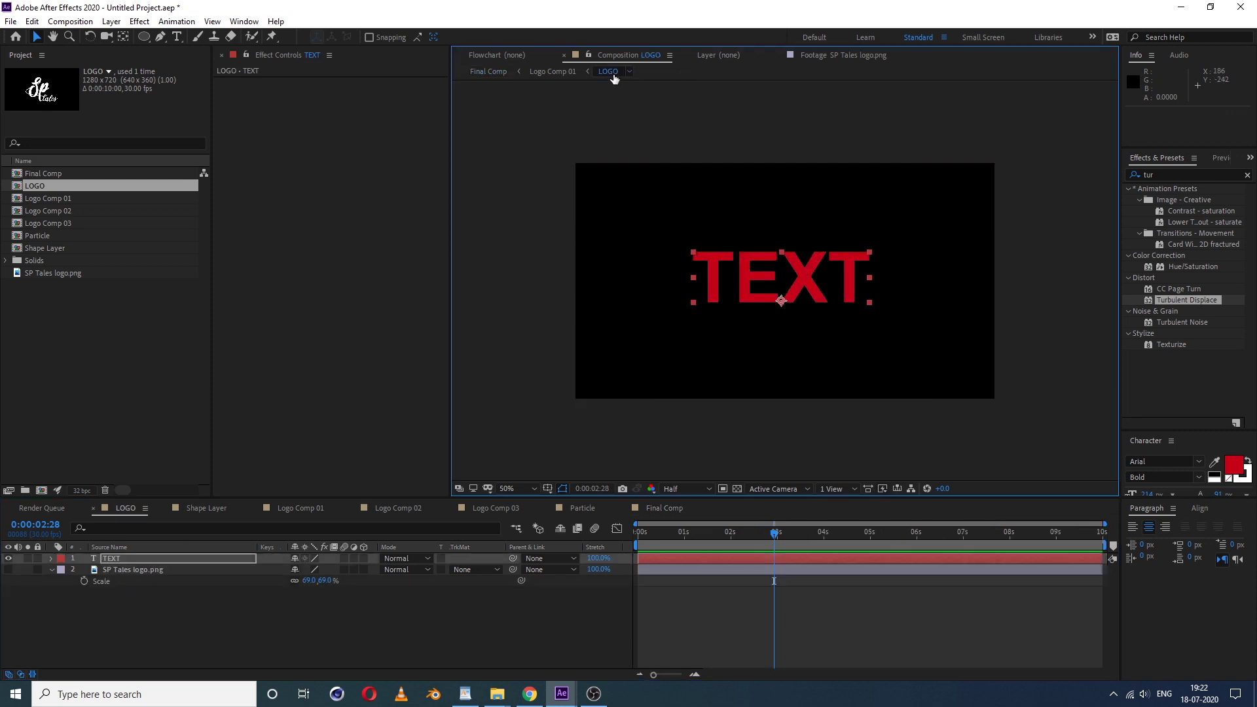
left_click(166, 602)
left_click(8, 558)
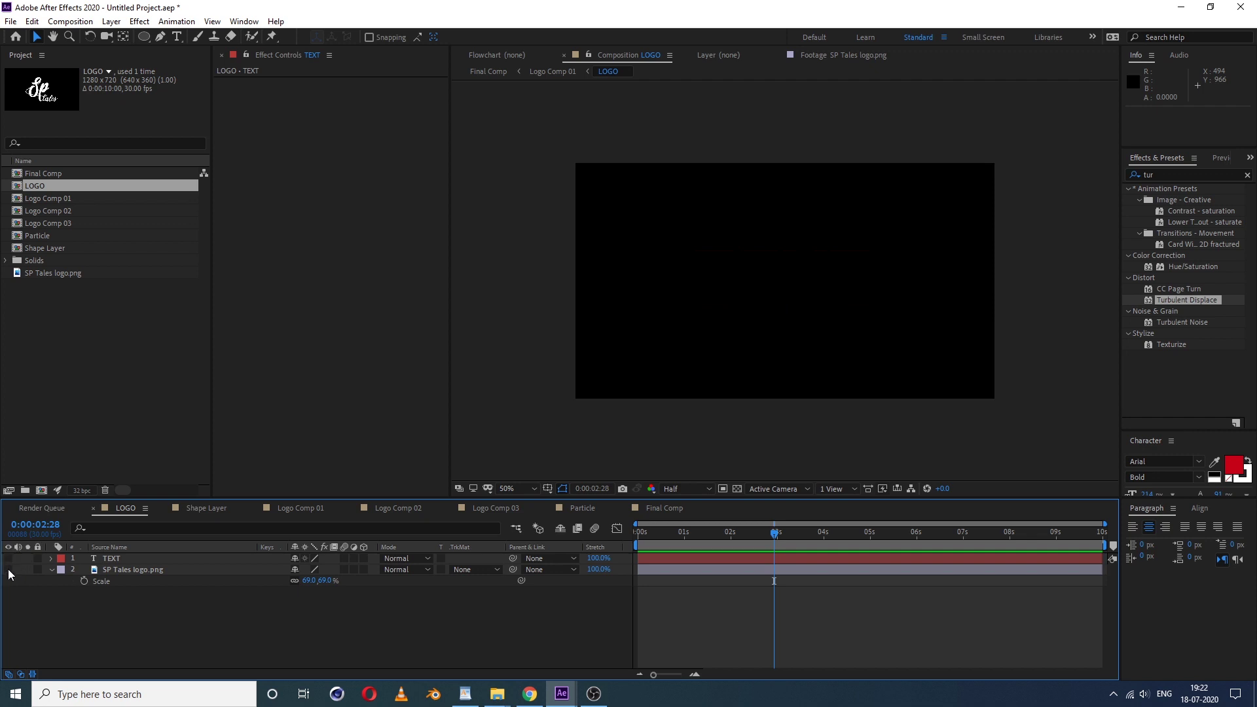
left_click(8, 569)
left_click(154, 570)
- Apply a Gradient Ramp effect to the SP Tales logo layer
right_click(157, 572)
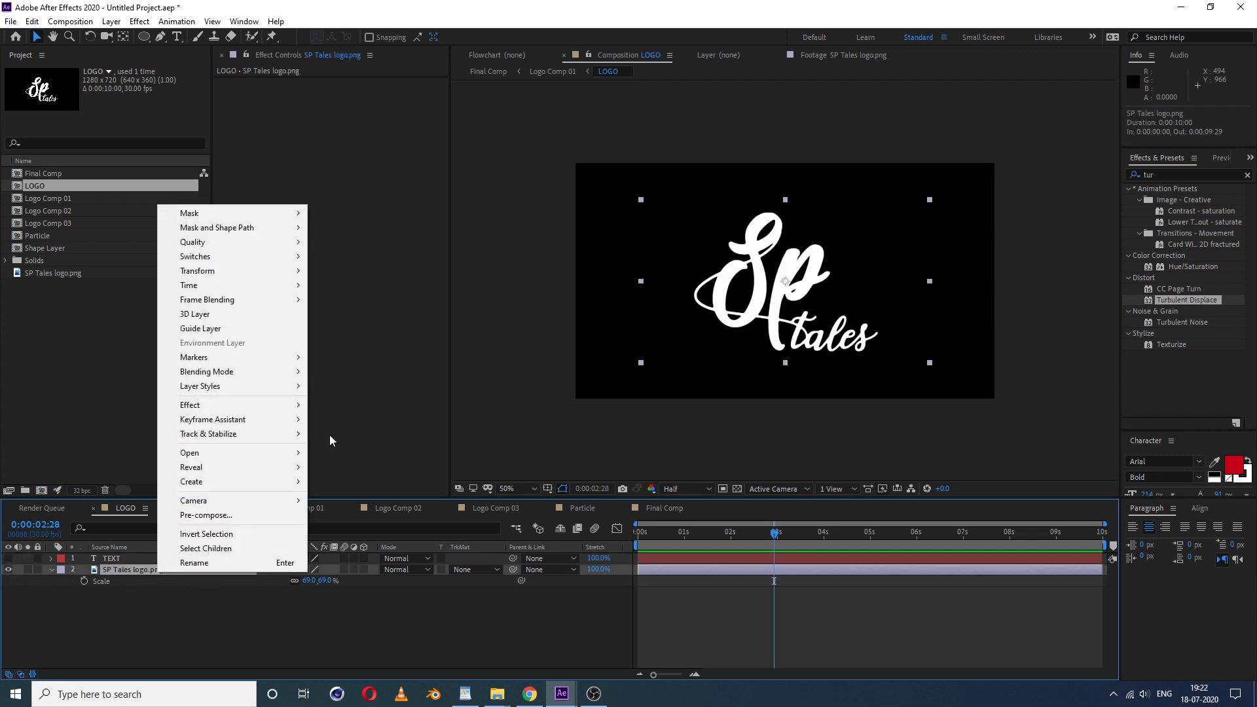
mouse_move(208, 407)
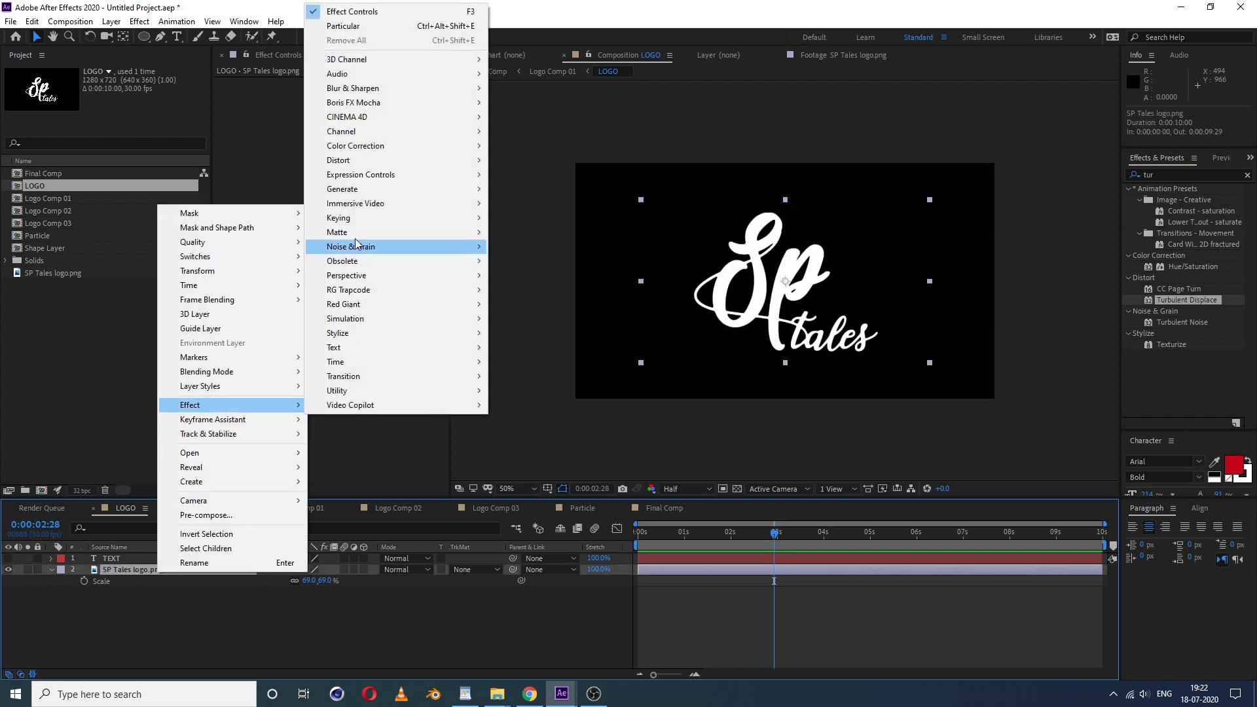
mouse_move(456, 190)
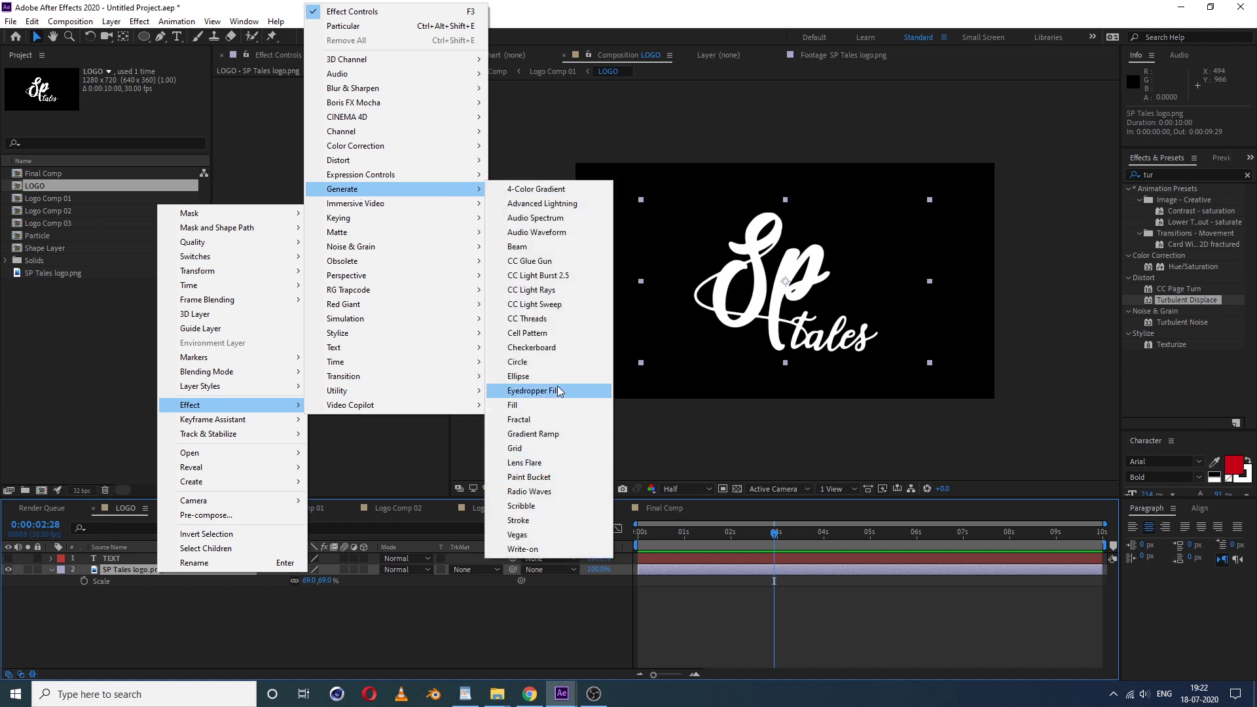
left_click(533, 434)
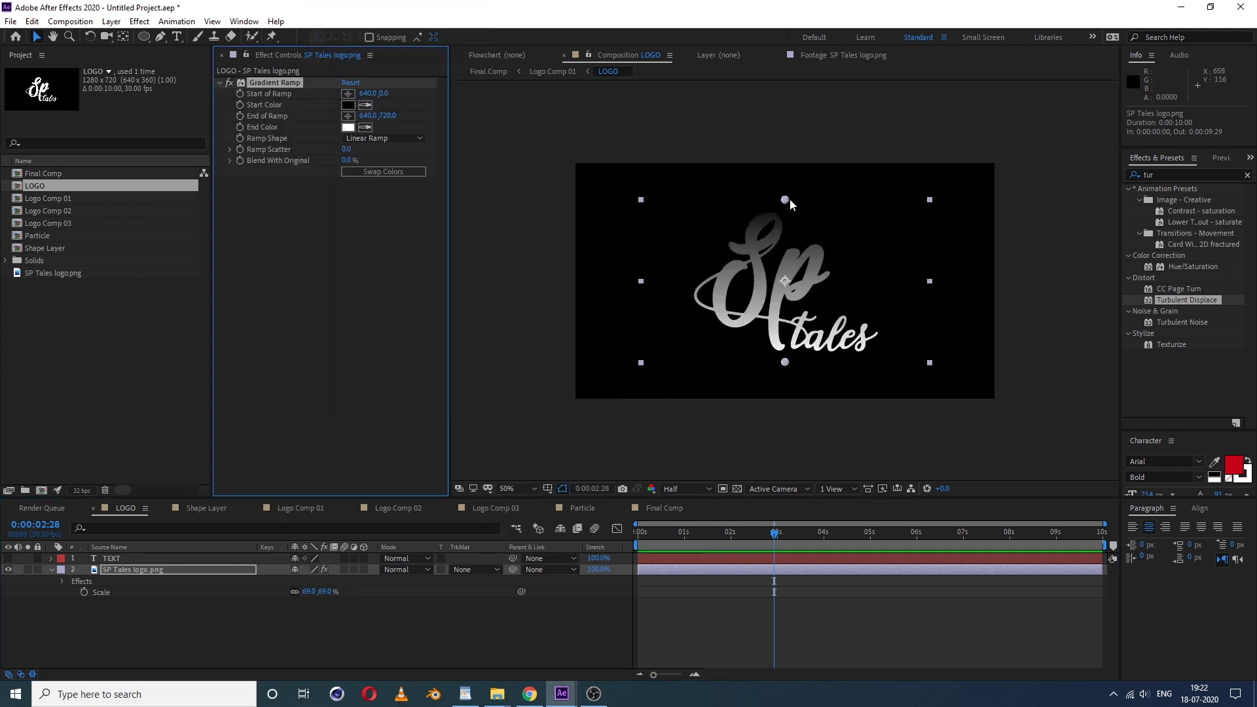
- Angle the ramp diagonally from lower left to upper right, then return to Final Comp
left_click_drag(785, 199, 711, 382)
left_click_drag(785, 362, 836, 199)
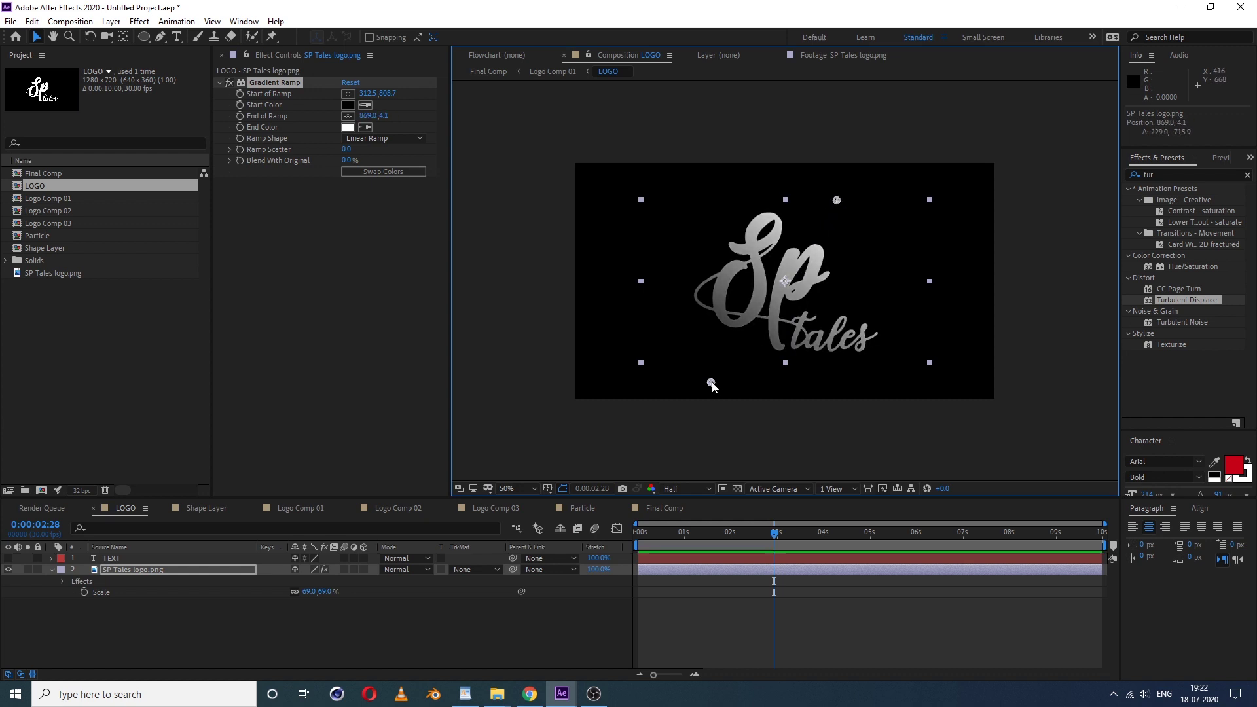
left_click_drag(712, 384, 729, 387)
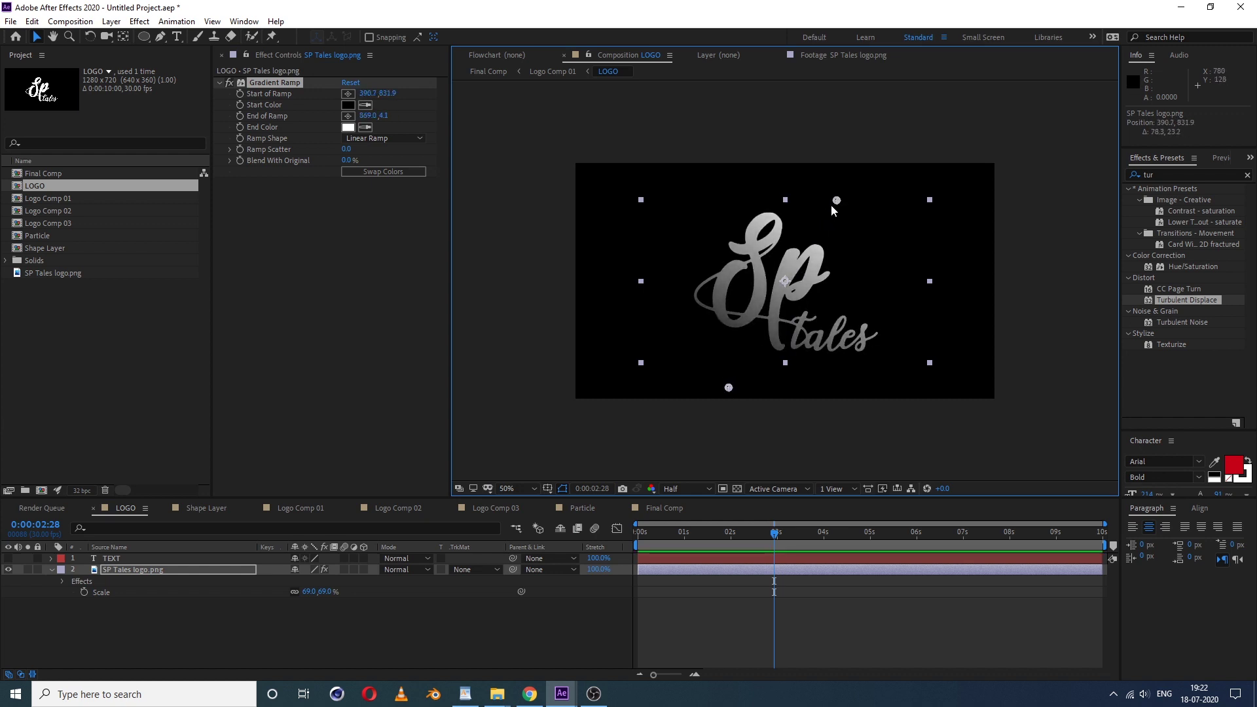
left_click_drag(831, 208, 811, 229)
key("ctrl+z")
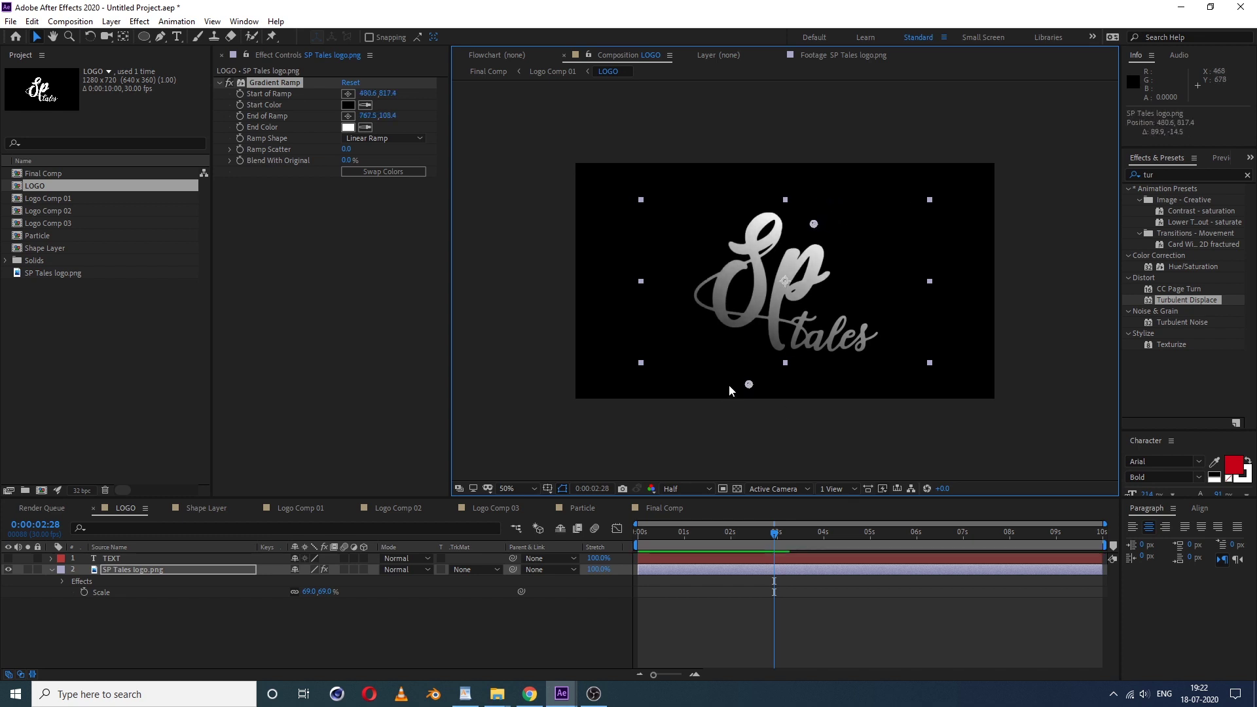
left_click(496, 73)
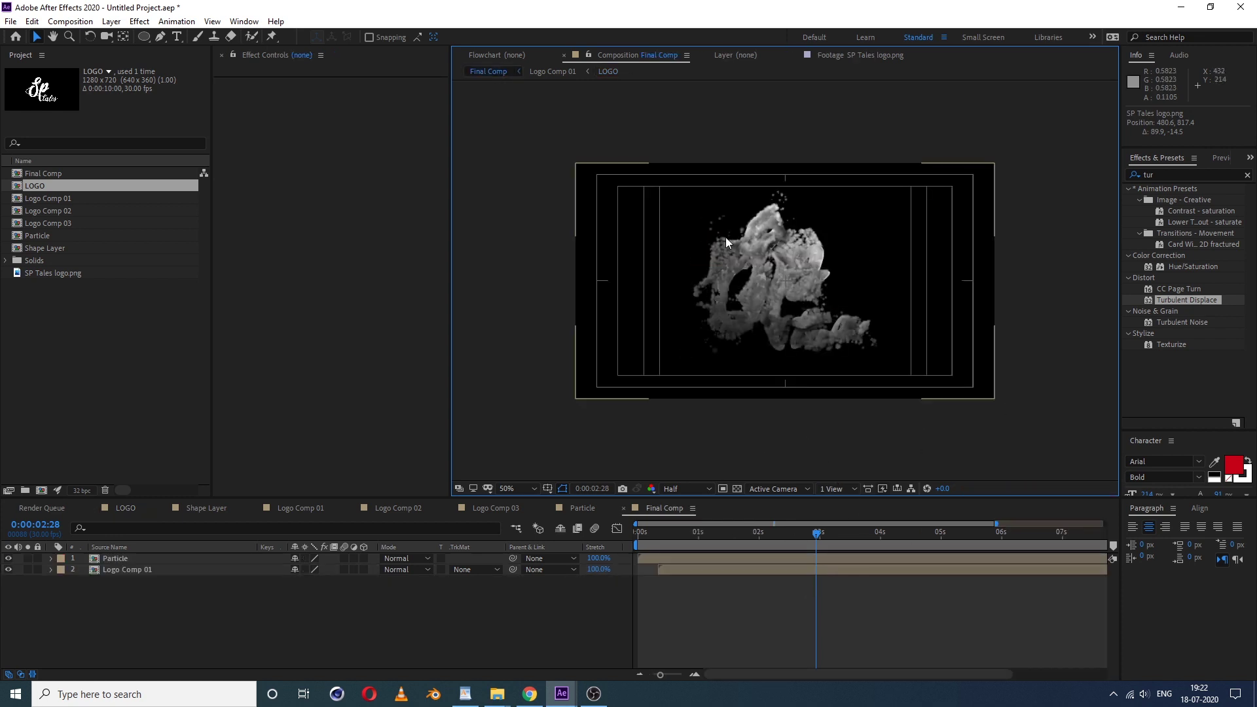
left_click(964, 536)
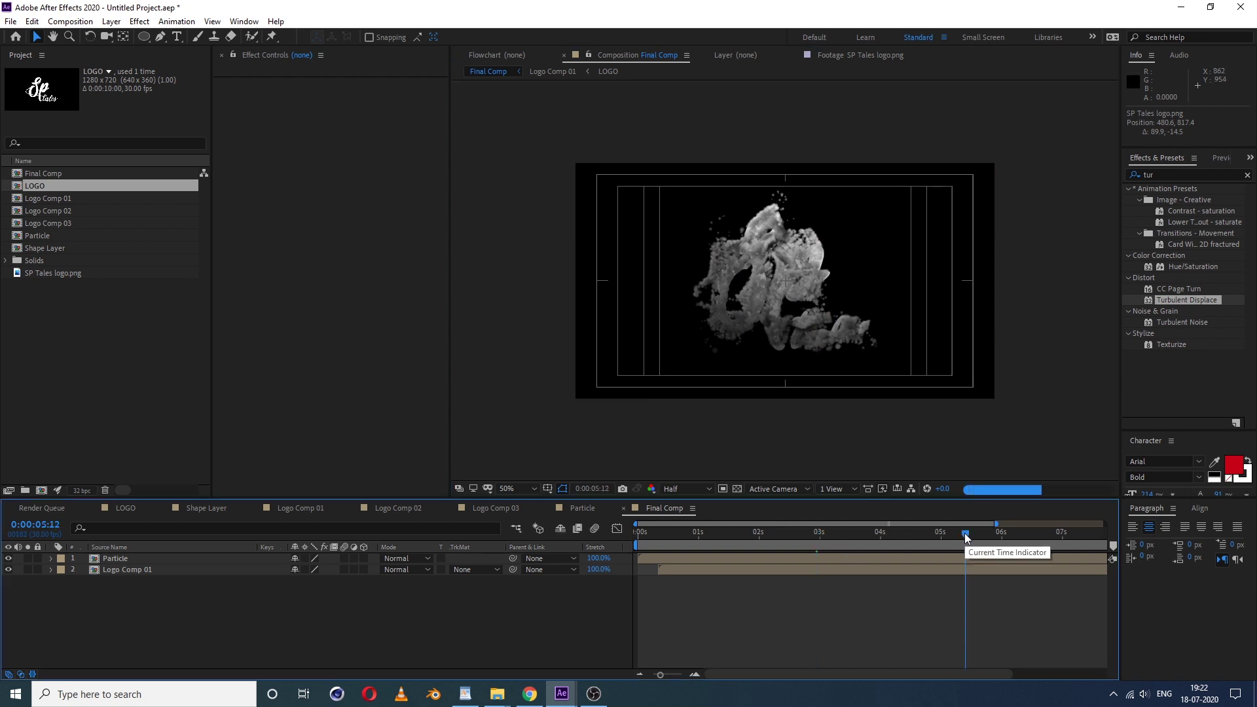